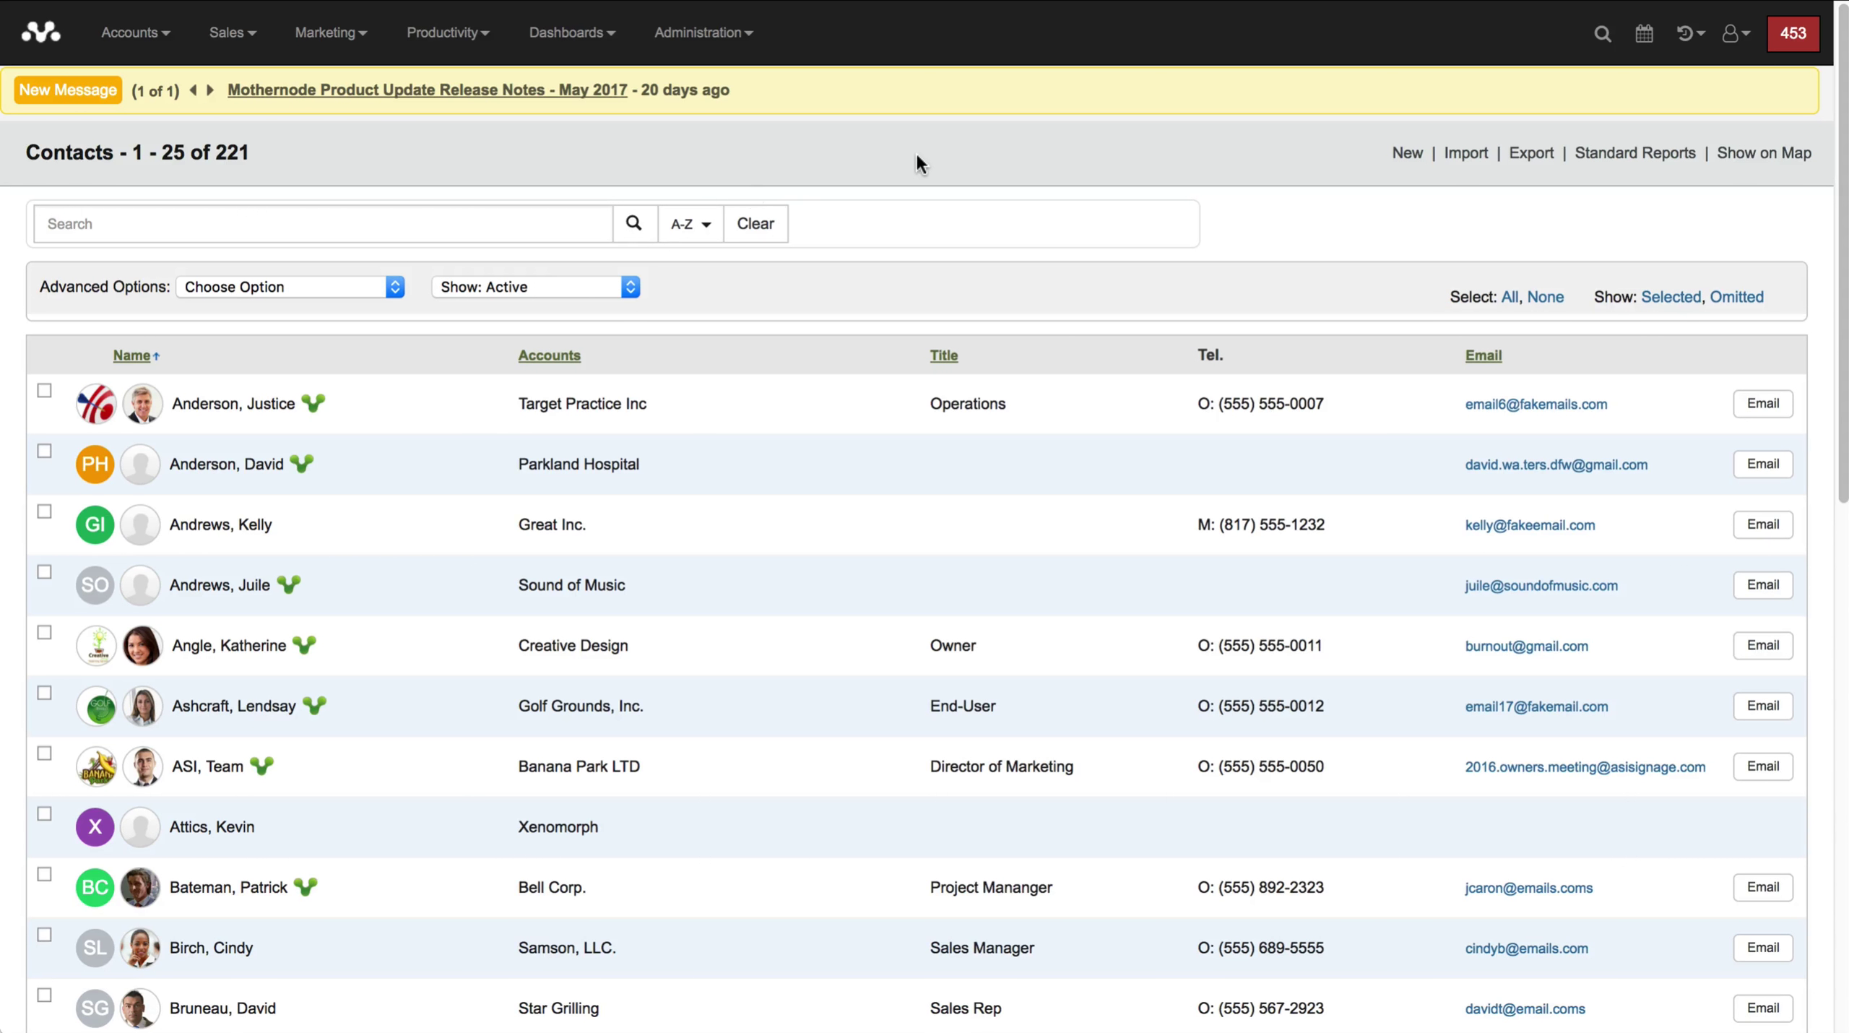
Show ALL contacts, including inactive ones, and open the Bacon Lovers, Intl. VP of Operations record.
{"action": "left_click", "coordinate": [542, 286]}
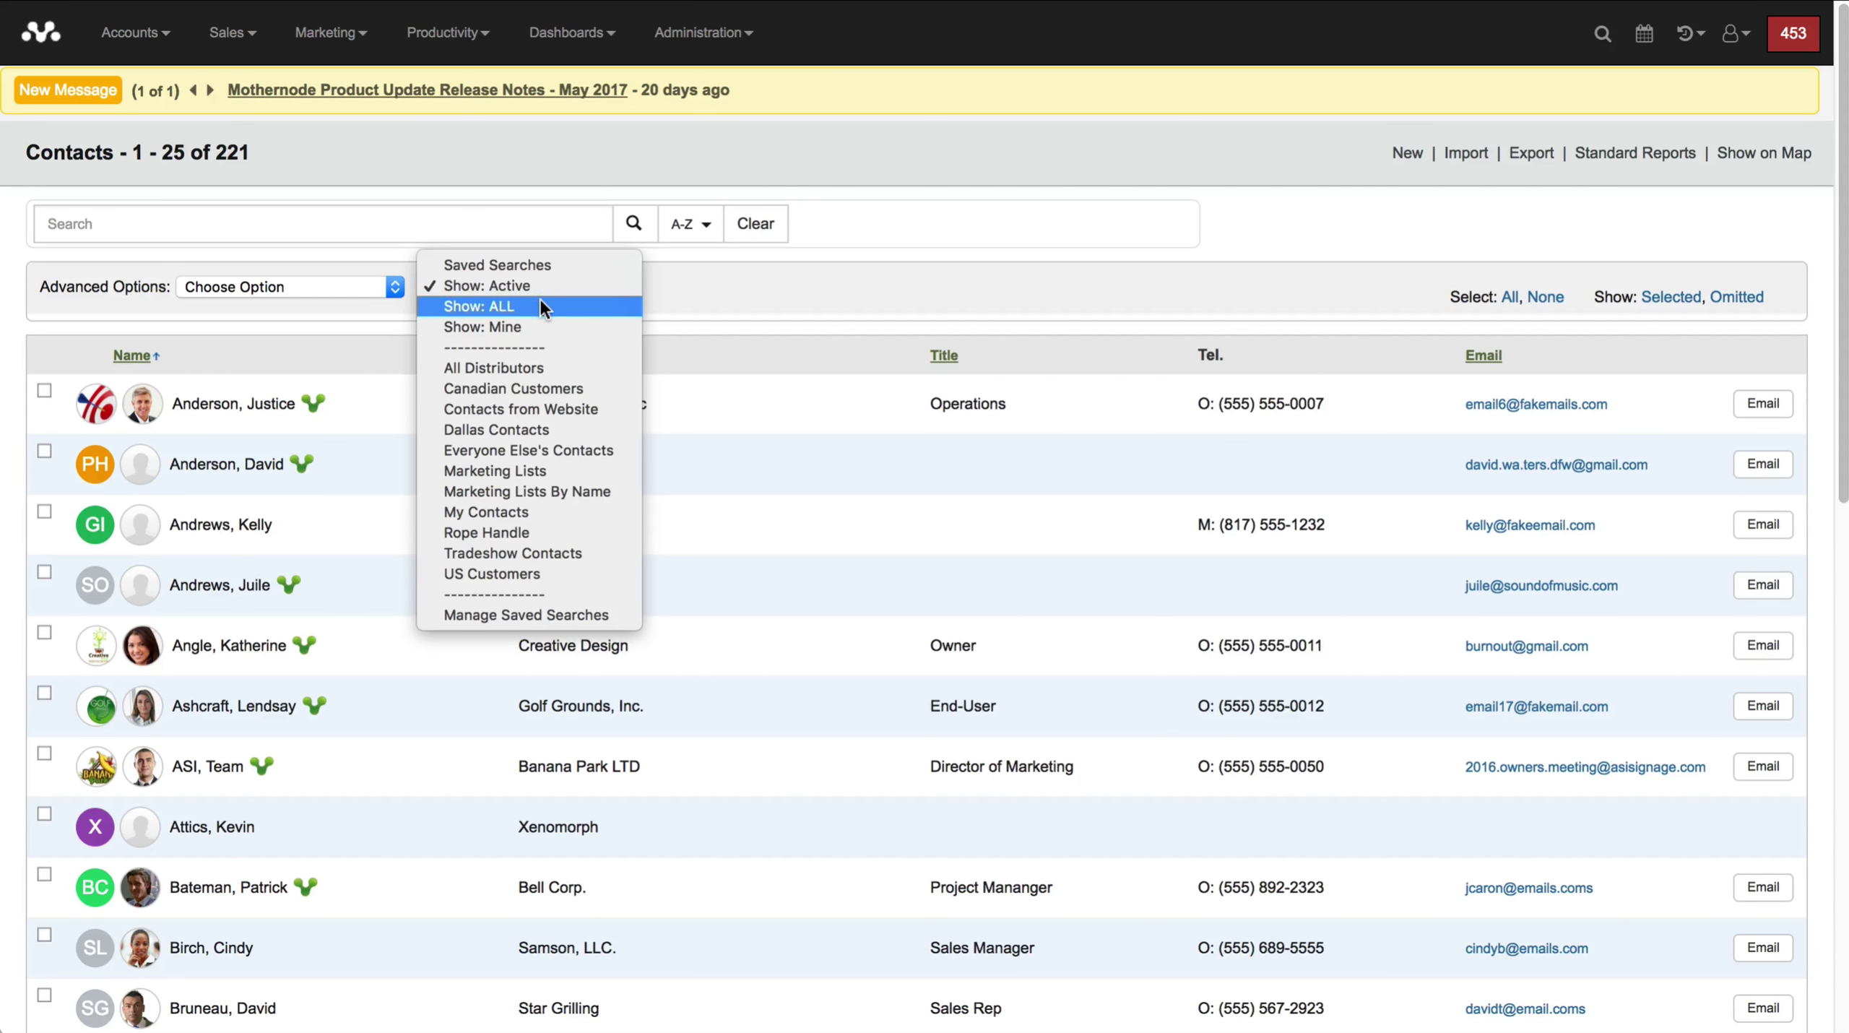
{"action": "left_click", "coordinate": [540, 303]}
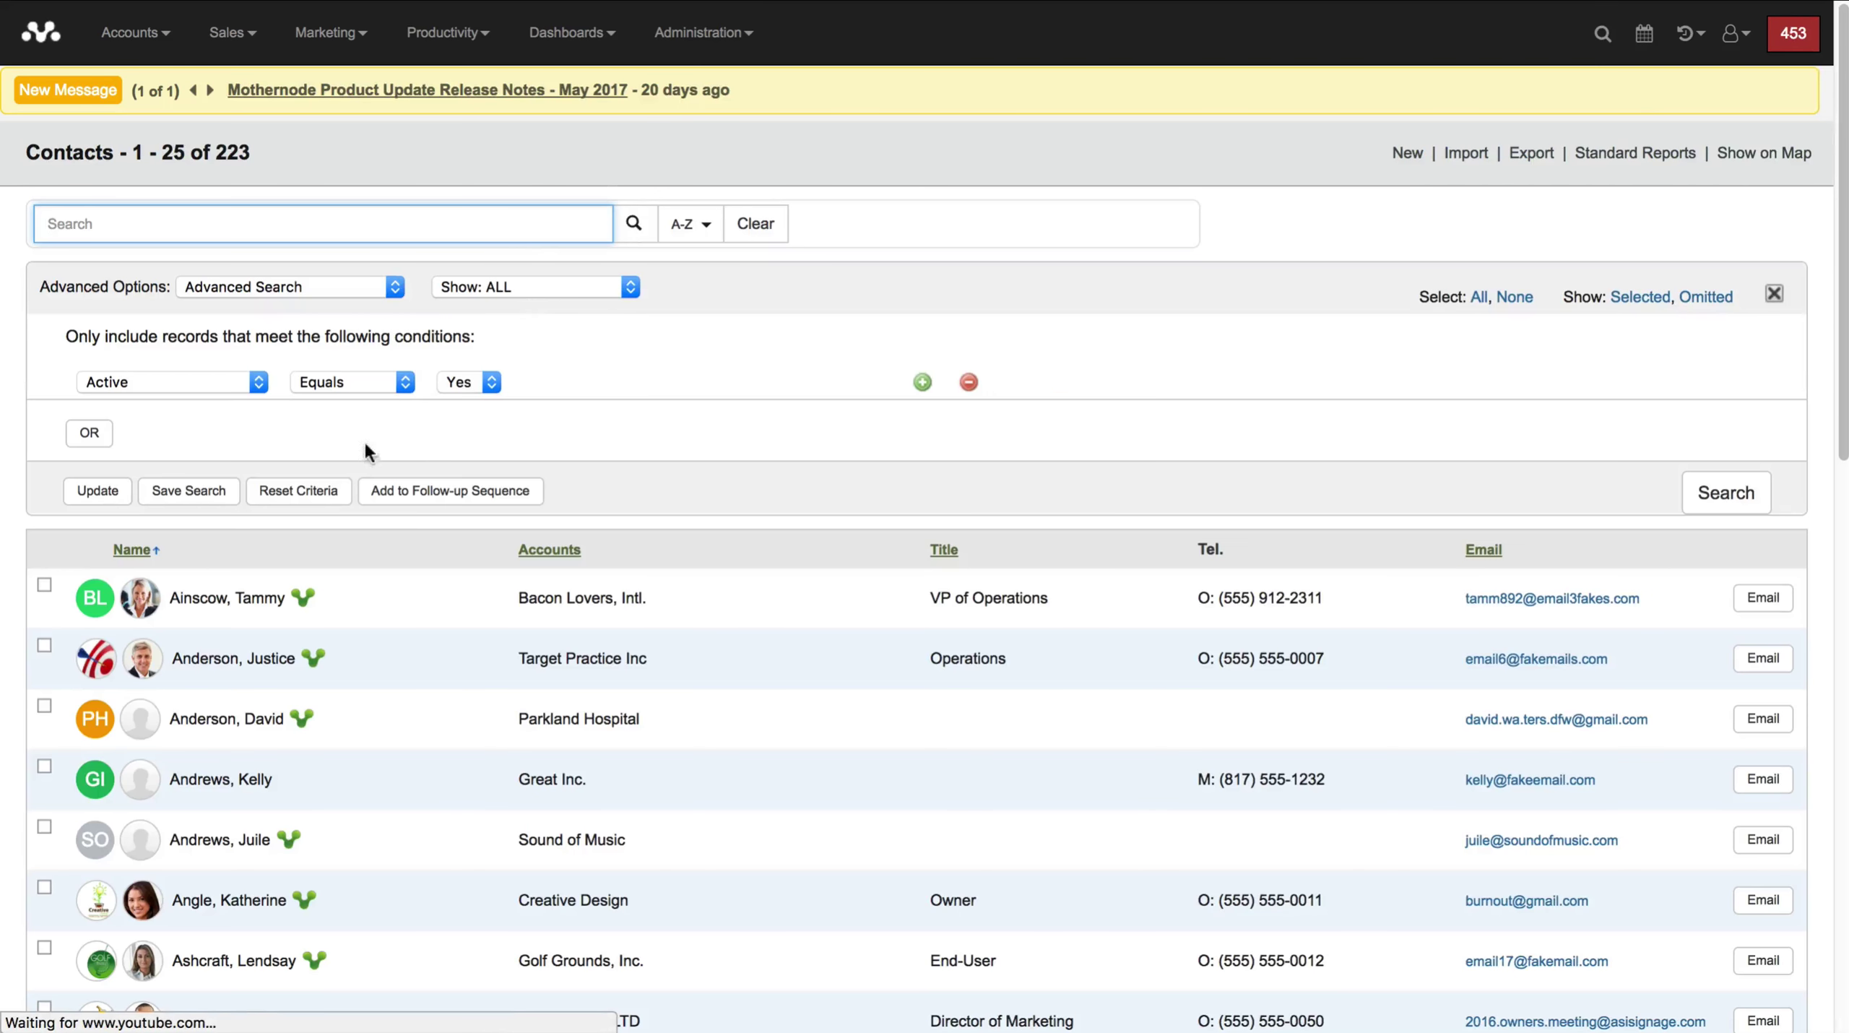
{"action": "left_click", "coordinate": [226, 598]}
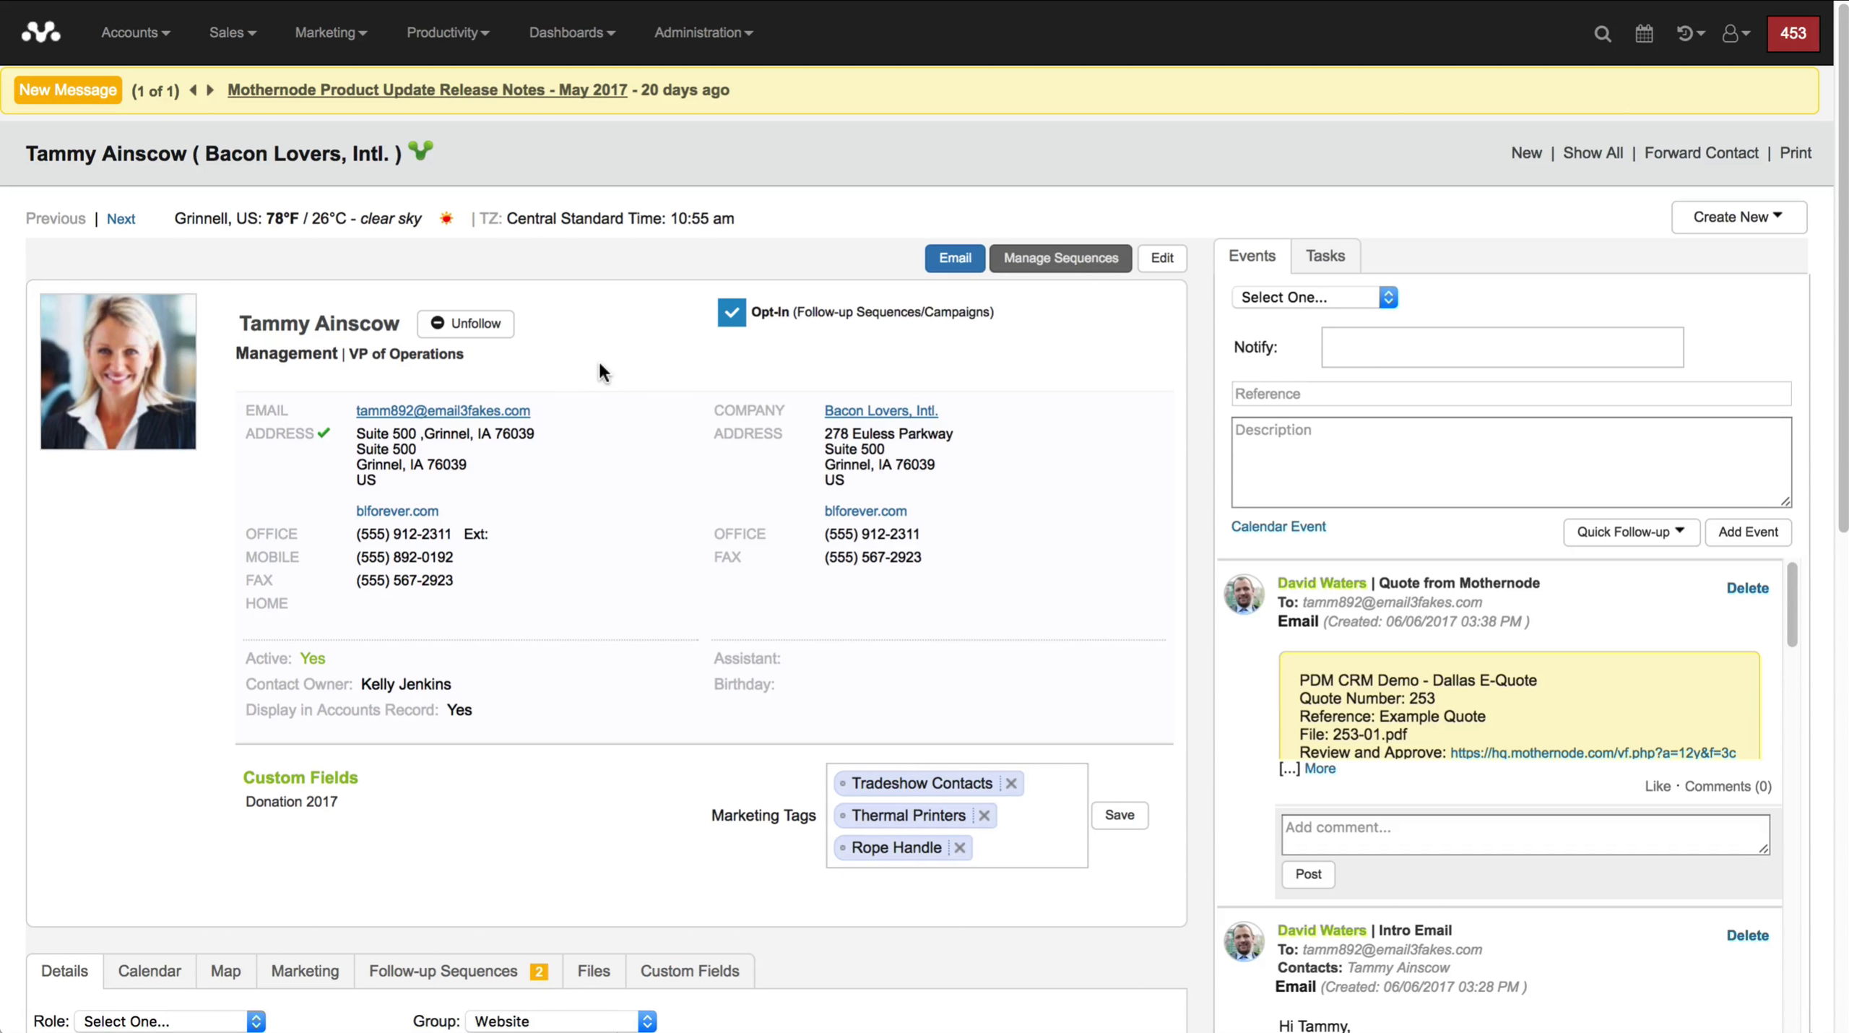
{"action": "left_click", "coordinate": [1160, 260]}
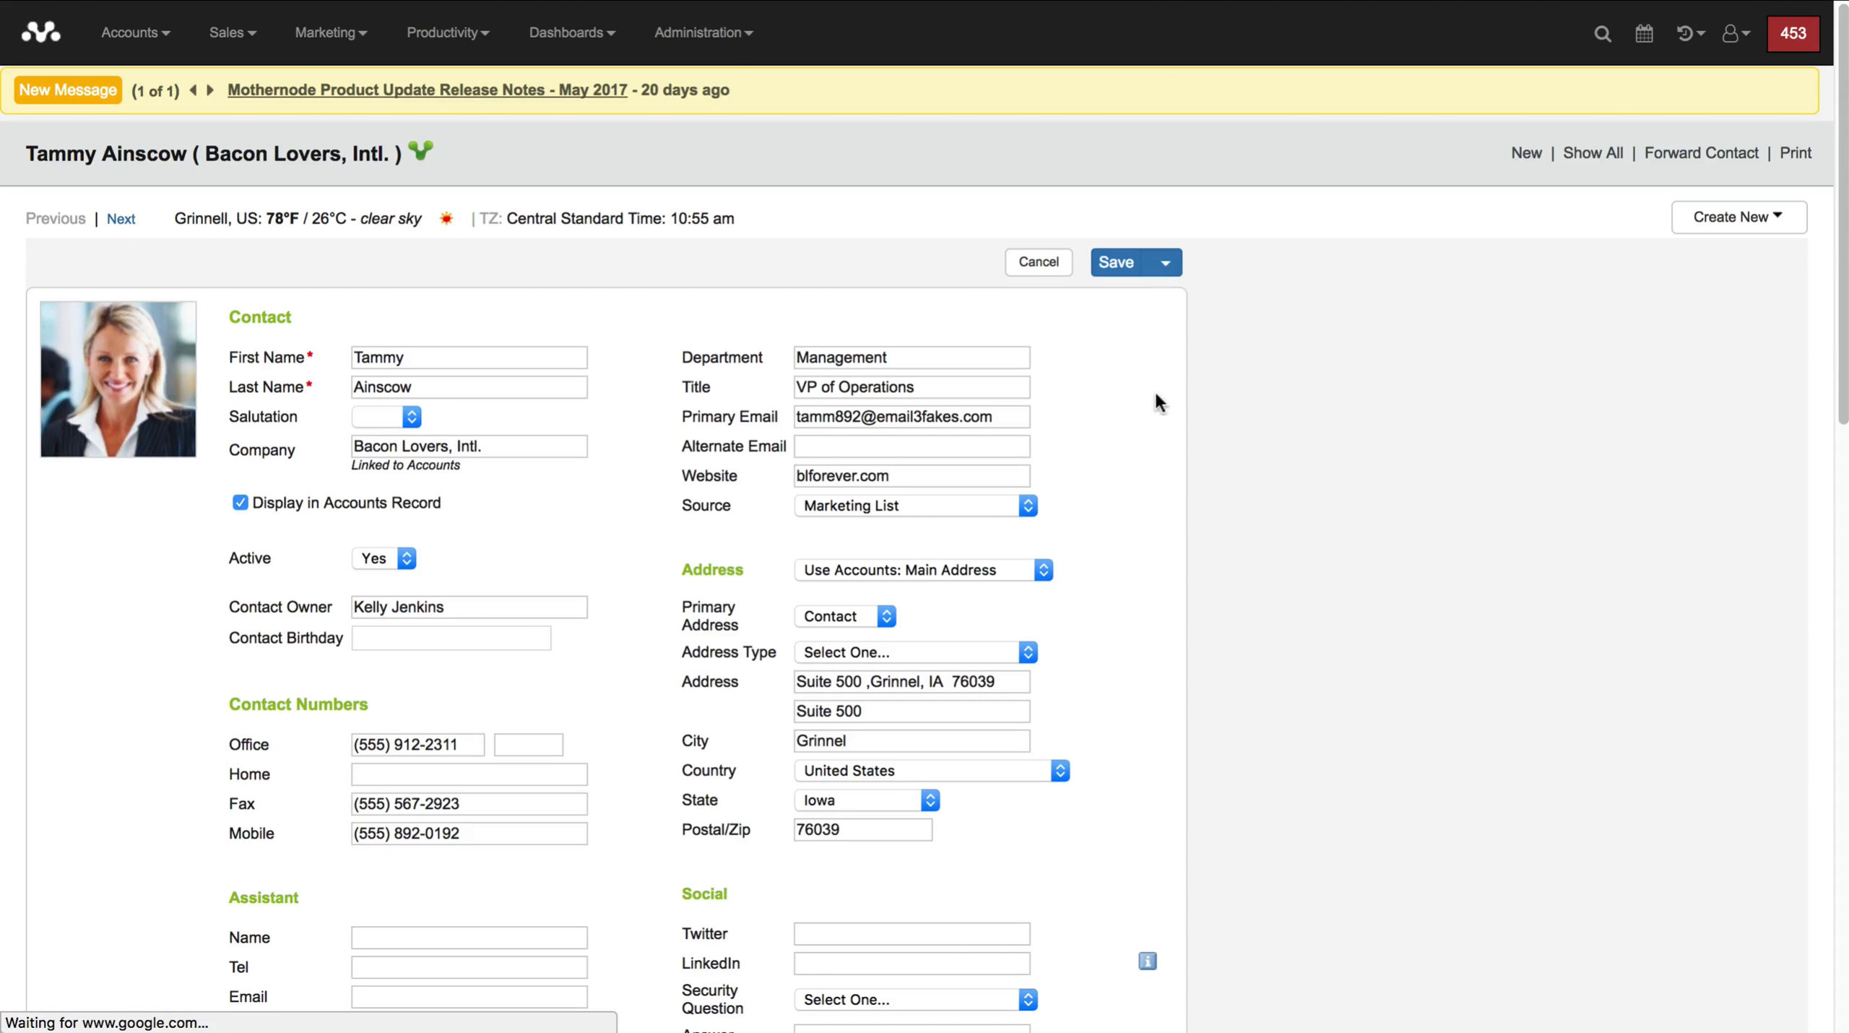
{"action": "double_click", "coordinate": [694, 507]}
{"action": "left_click", "coordinate": [844, 506]}
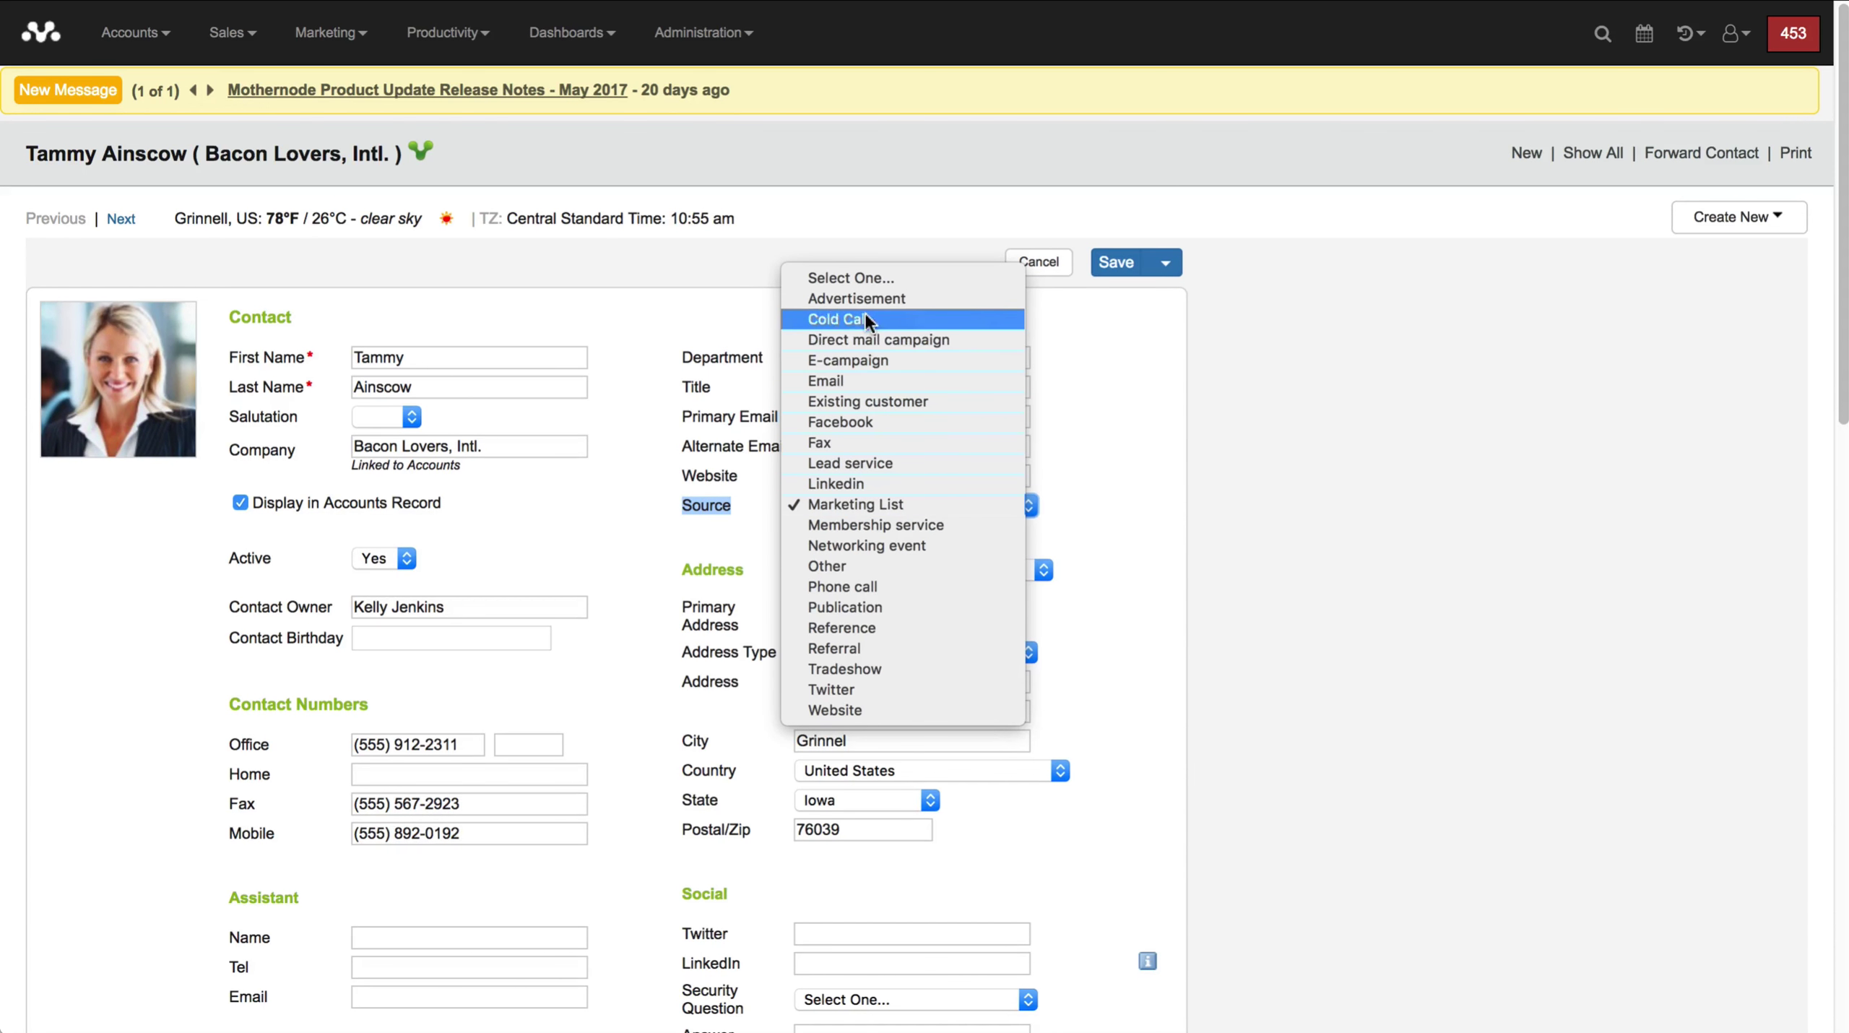
{"action": "left_click", "coordinate": [590, 512]}
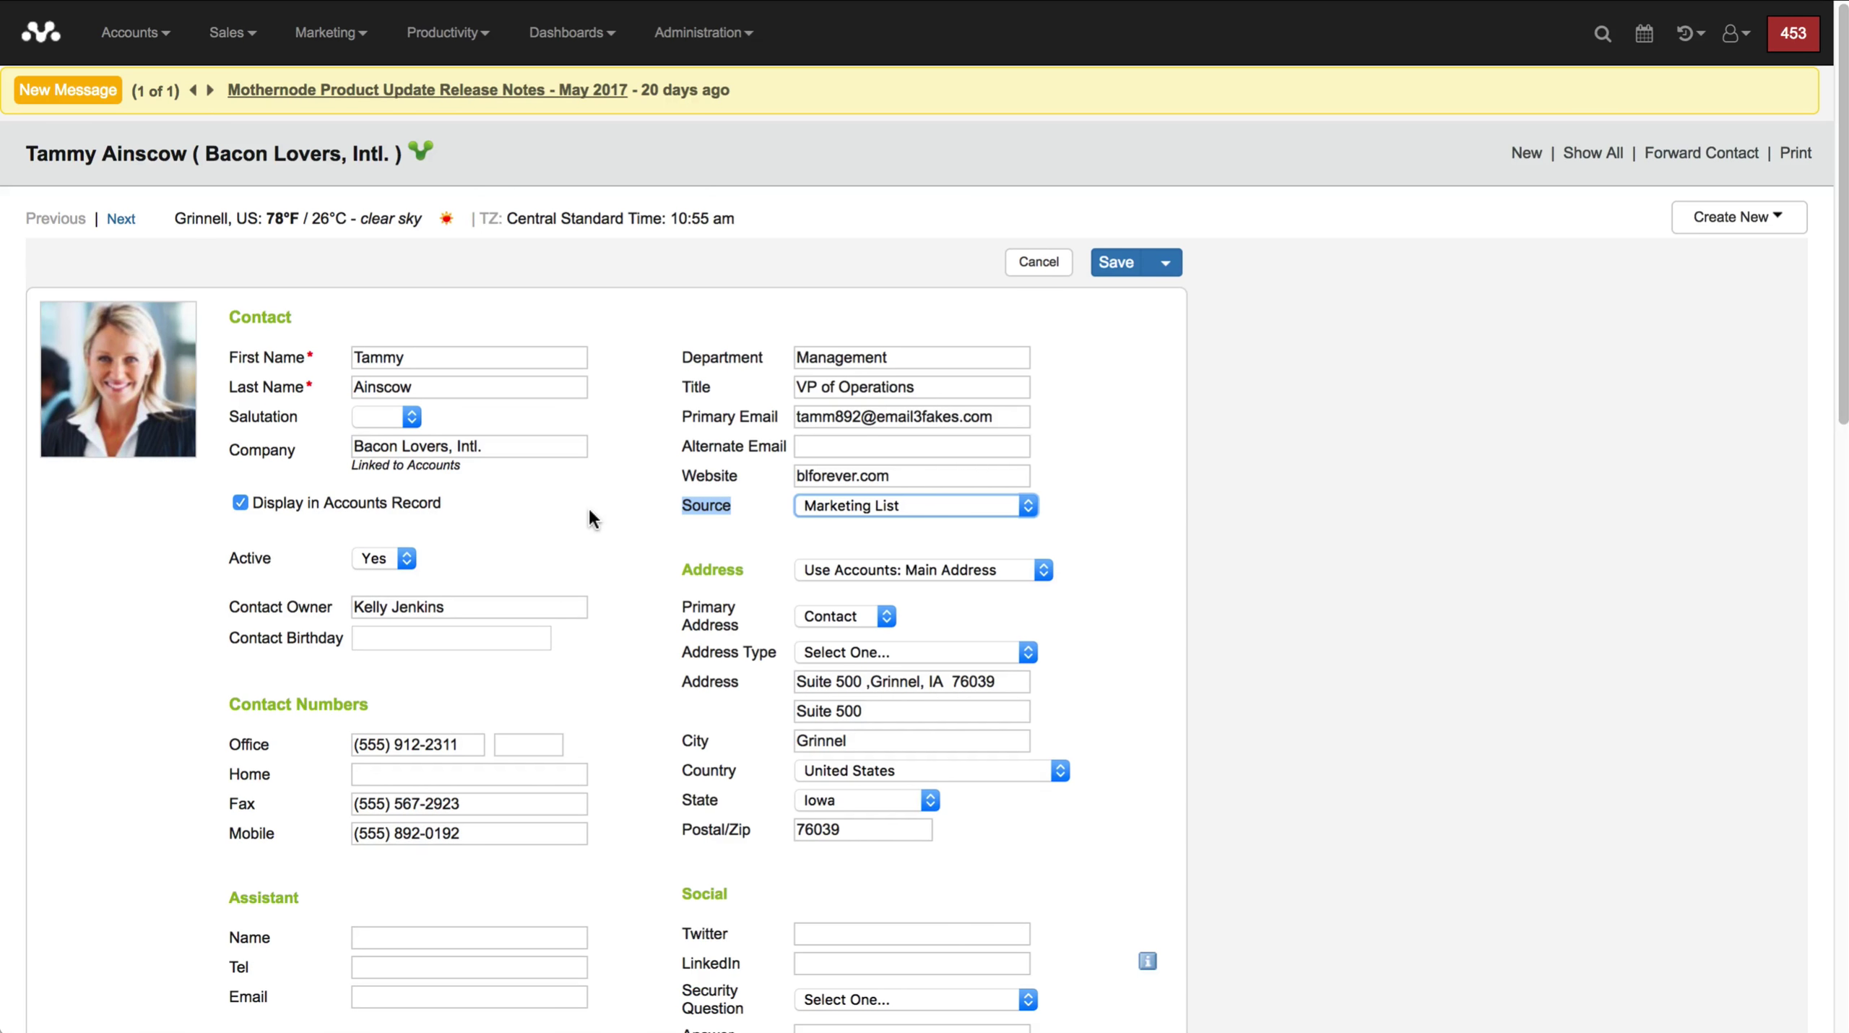
{"action": "left_click", "coordinate": [806, 506]}
{"action": "left_click", "coordinate": [705, 519]}
{"action": "left_click", "coordinate": [1164, 381]}
{"action": "left_click", "coordinate": [1047, 268]}
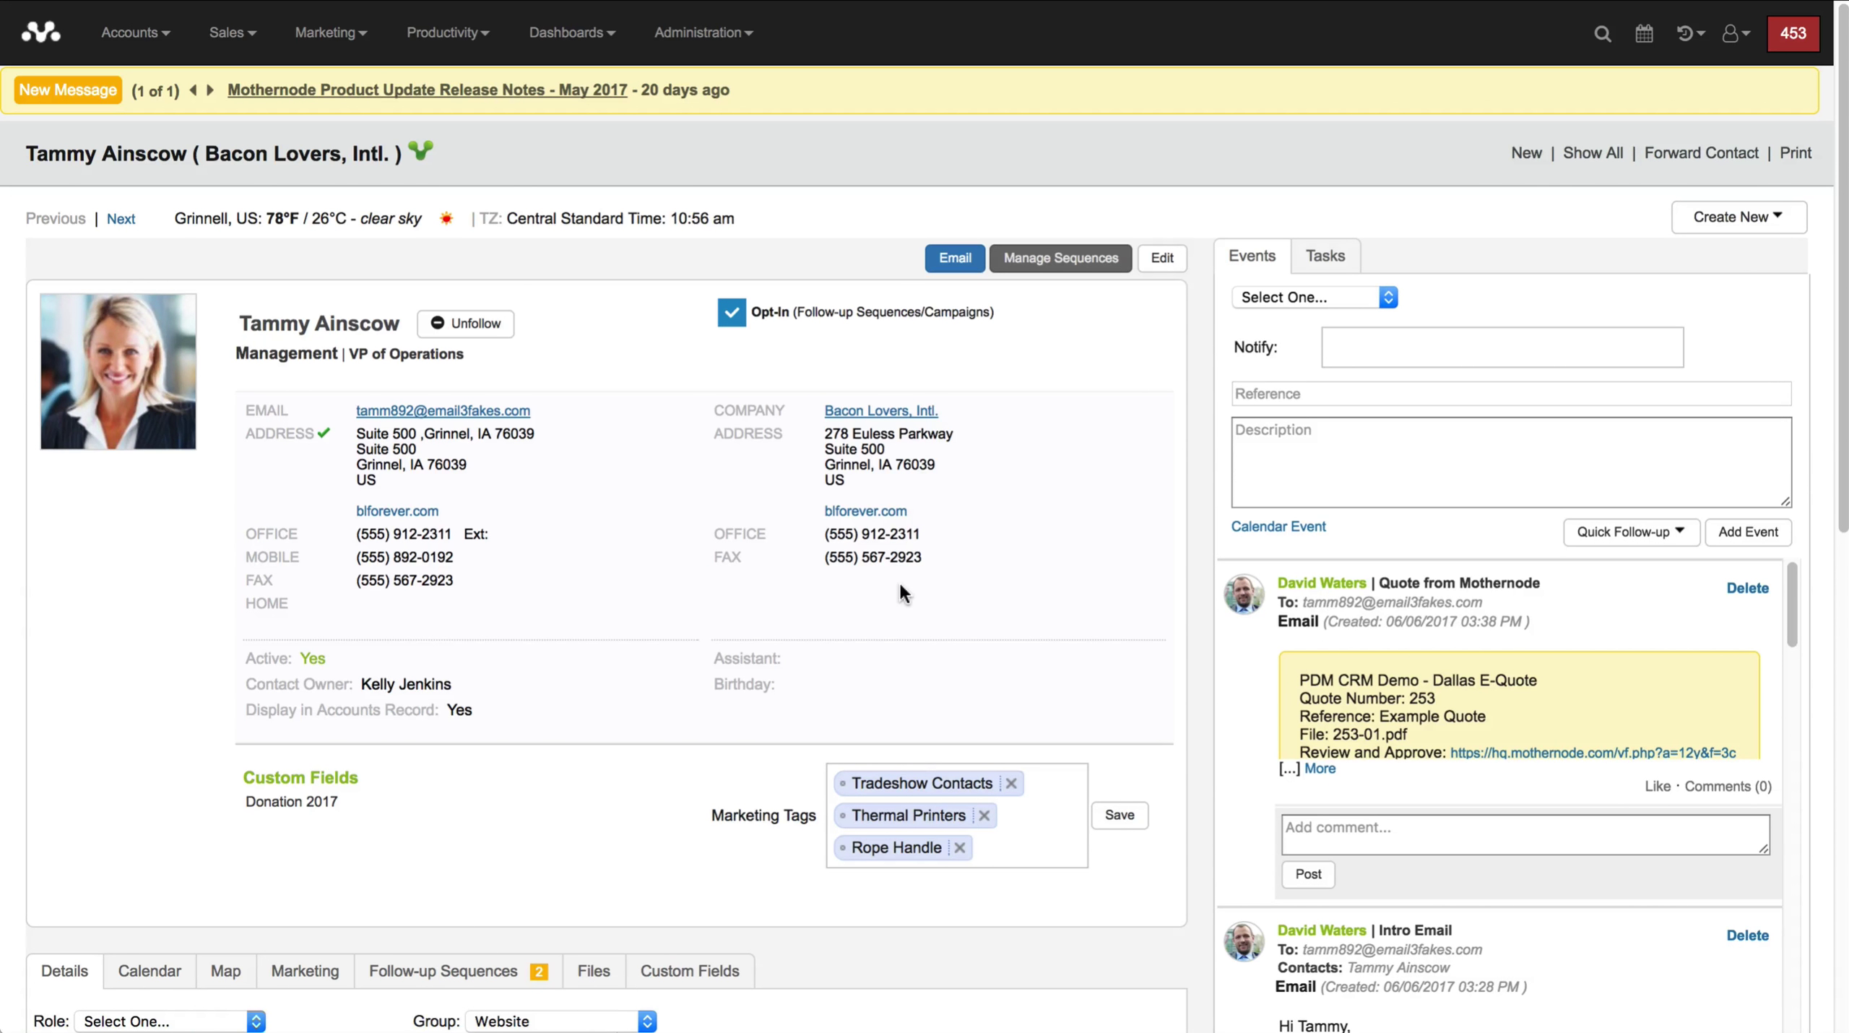
Review the Source and Marketing Tags columns in the Excel Marketing List Example workbook, then return to the CRM.
{"action": "left_click", "coordinate": [1578, 153]}
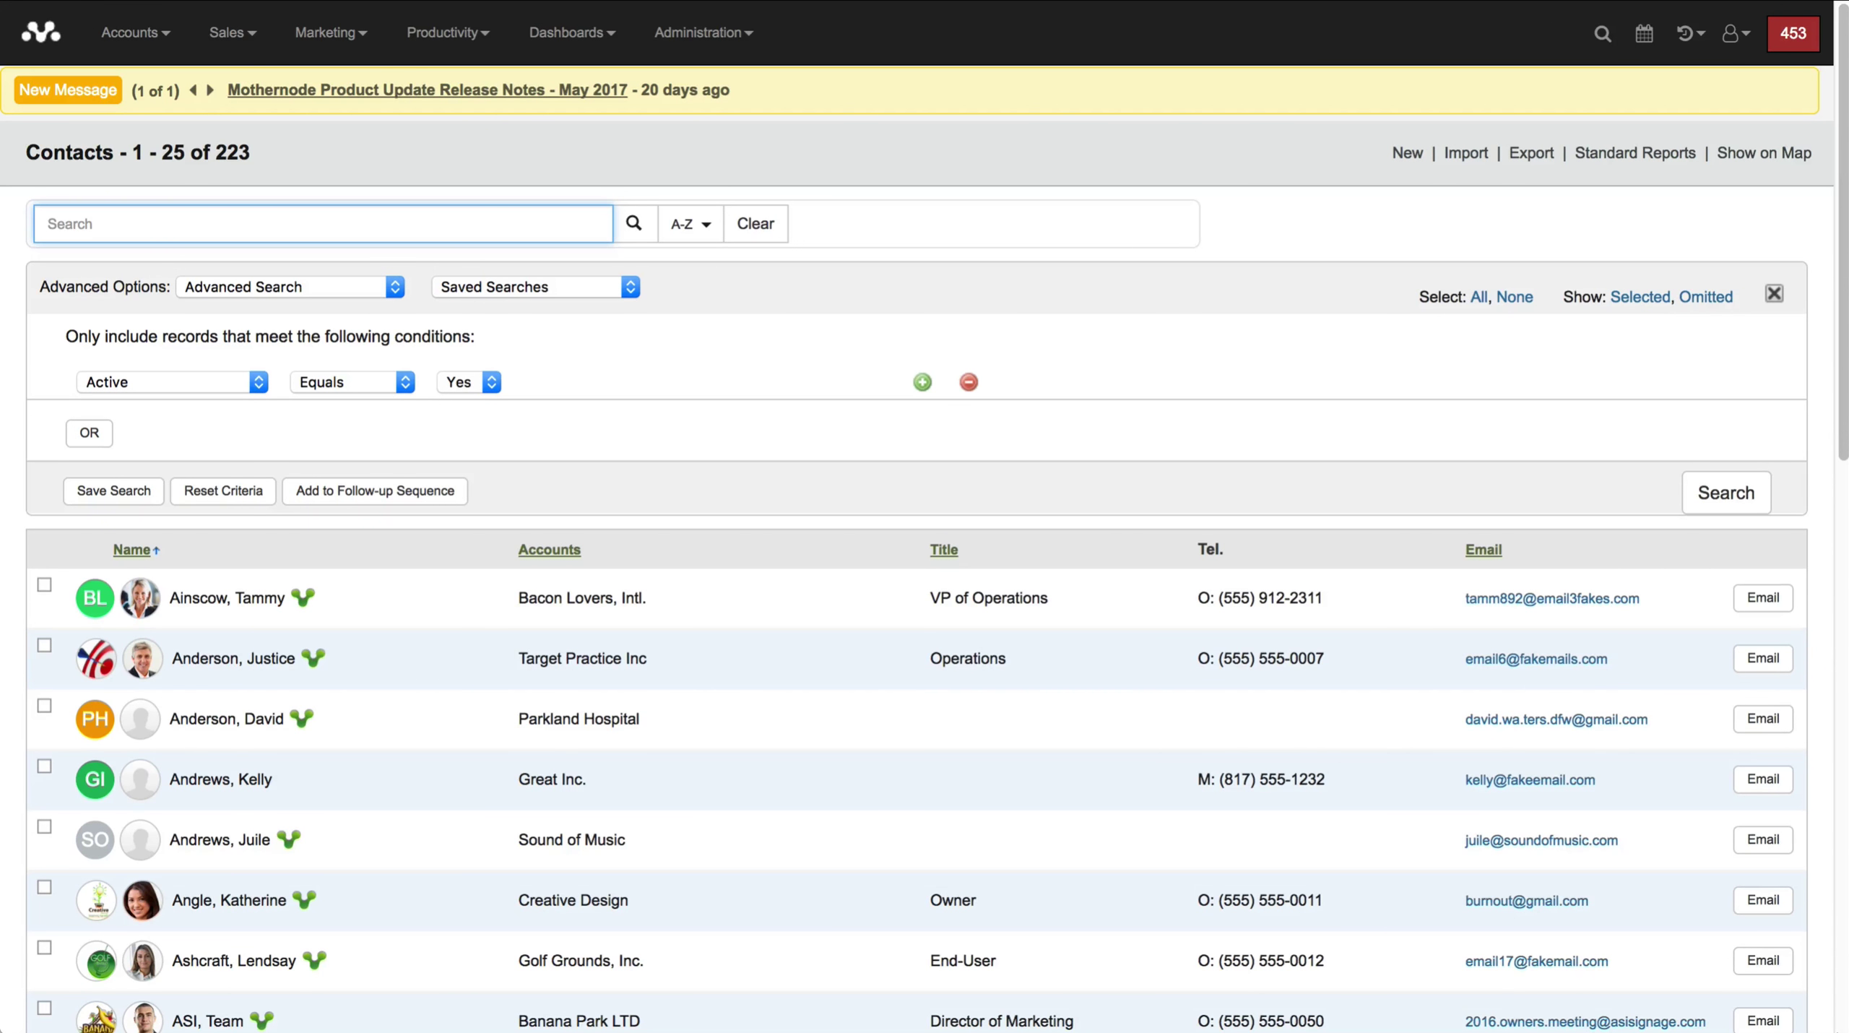
{"action": "key", "text": "super+Tab"}
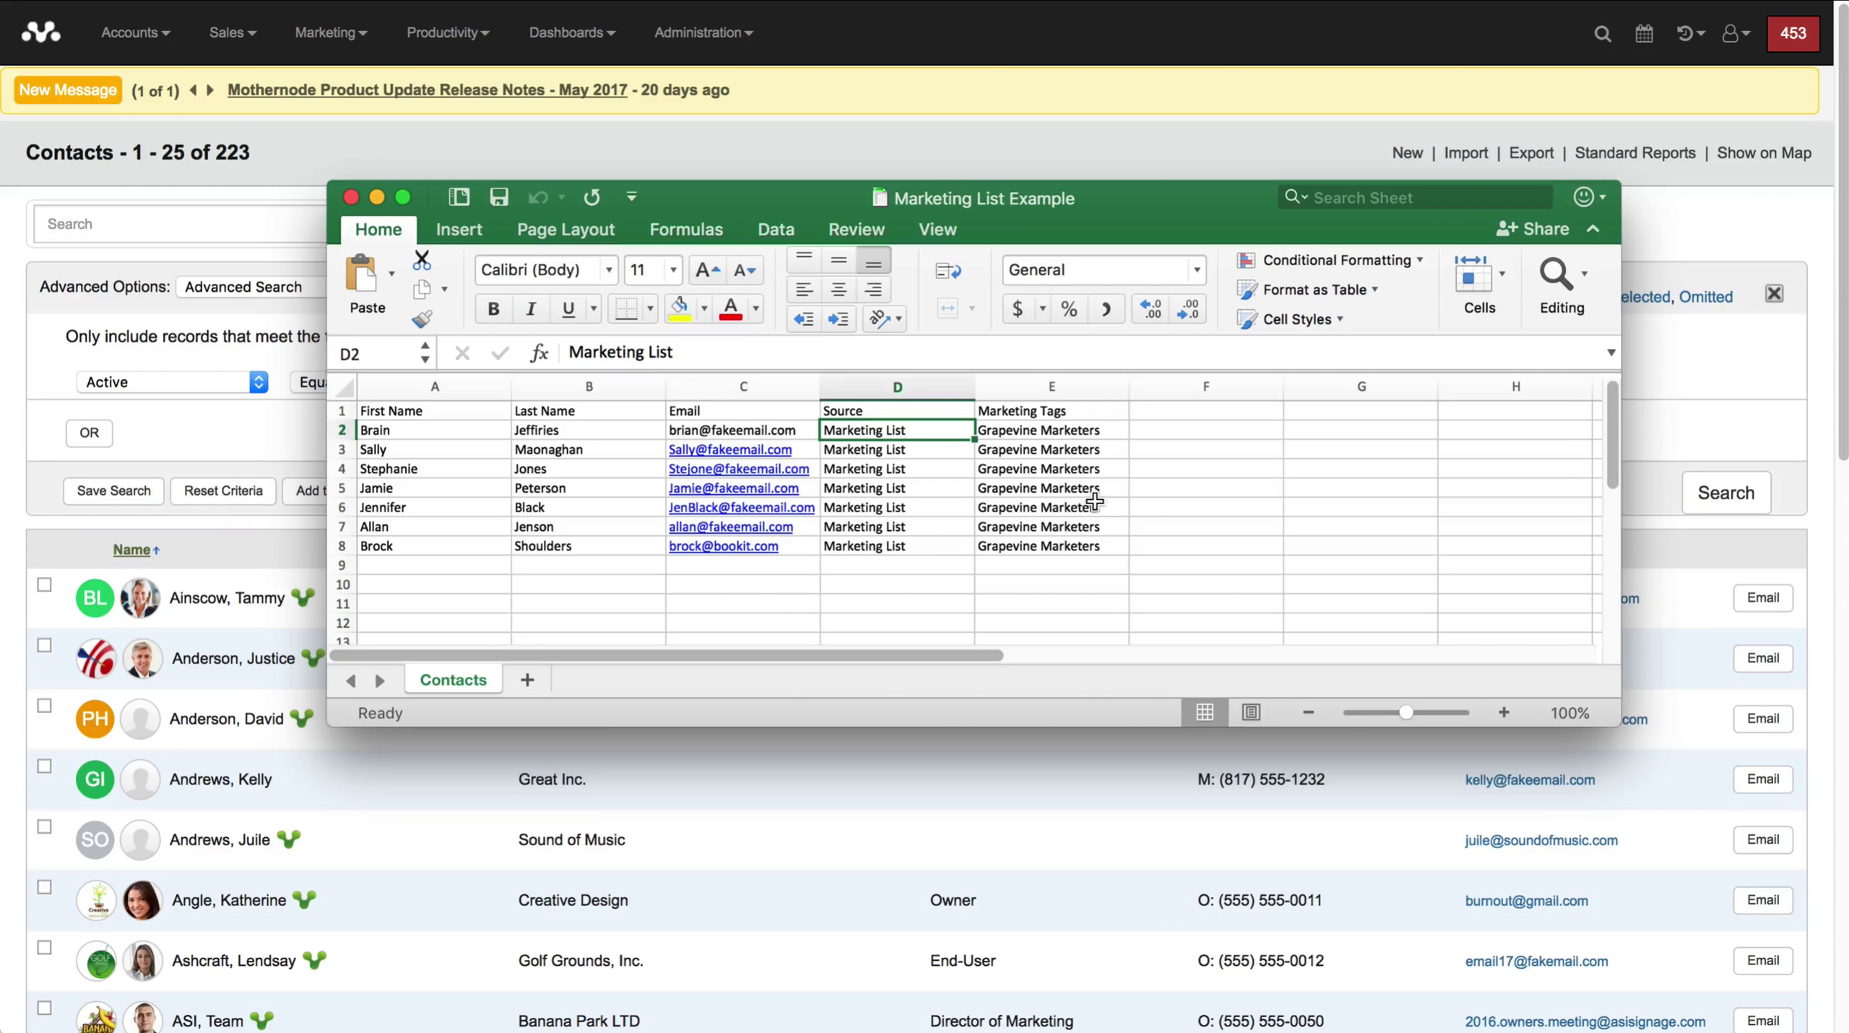
{"action": "left_click", "coordinate": [268, 417]}
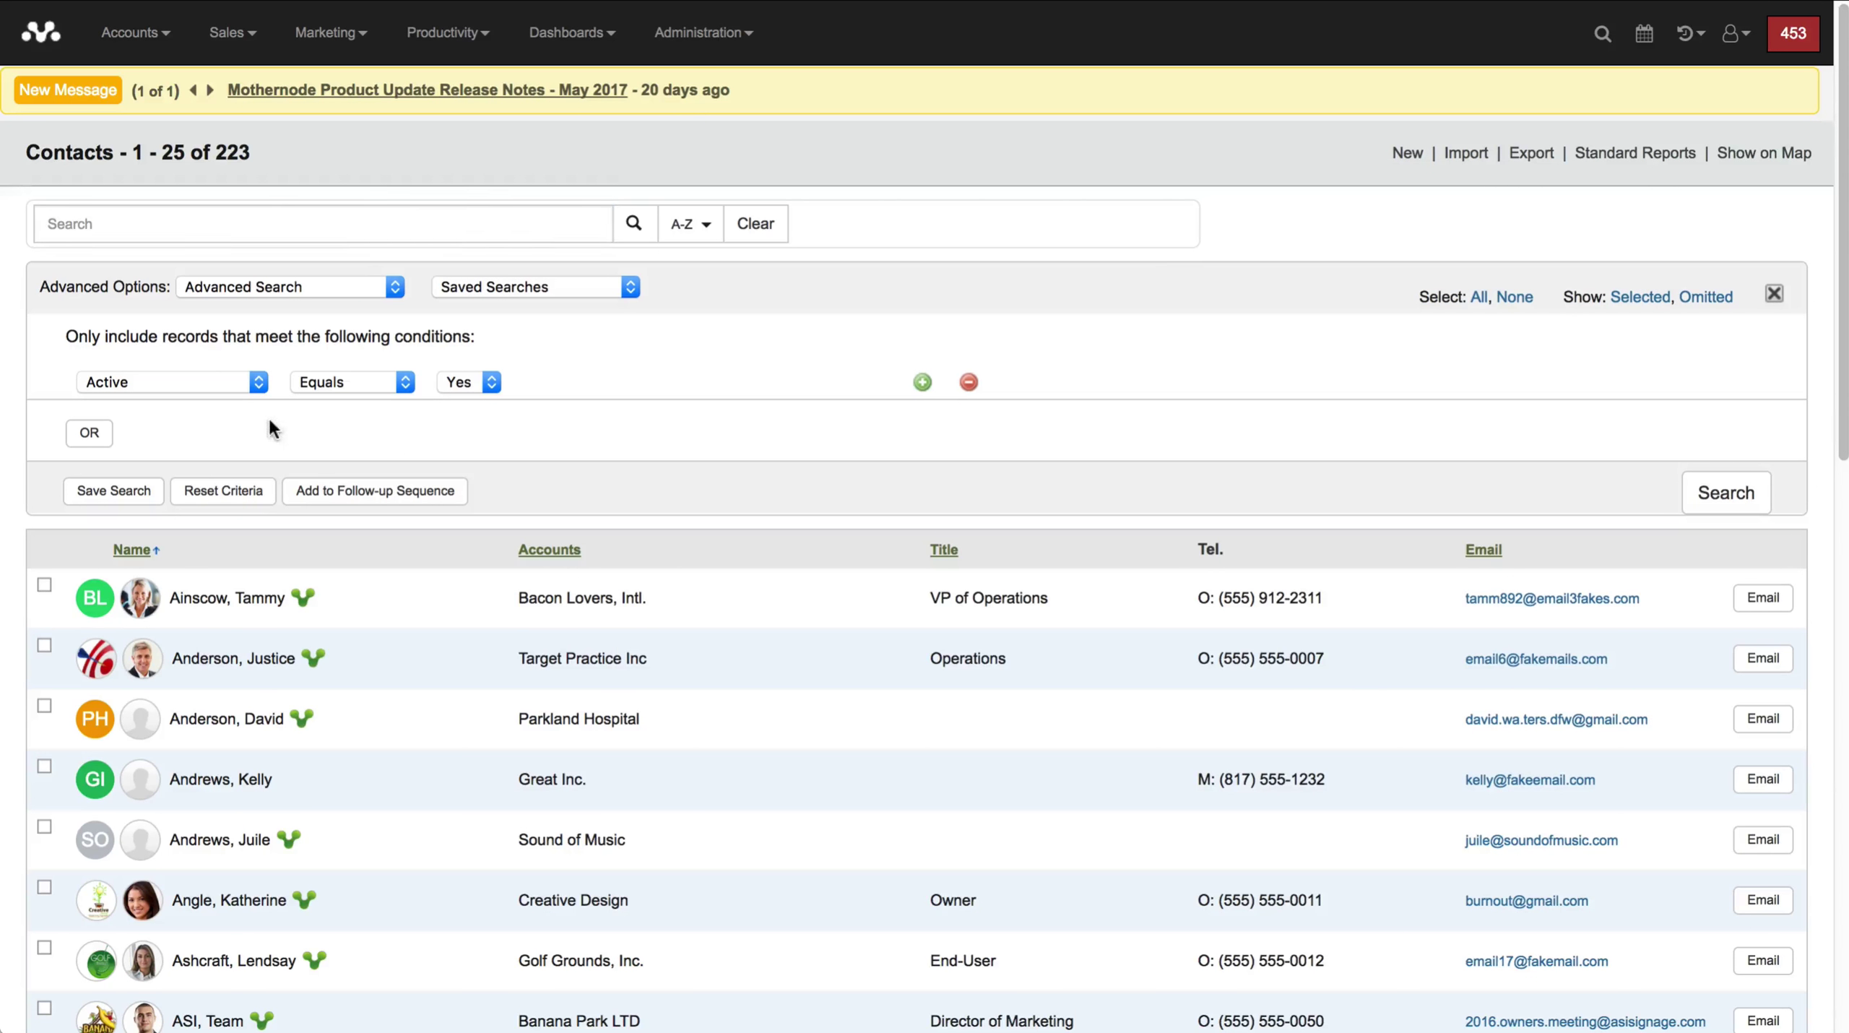
Upload Marketing List Example.xls into the Import Contacts dialog for column mapping.
{"action": "left_click", "coordinate": [1774, 293]}
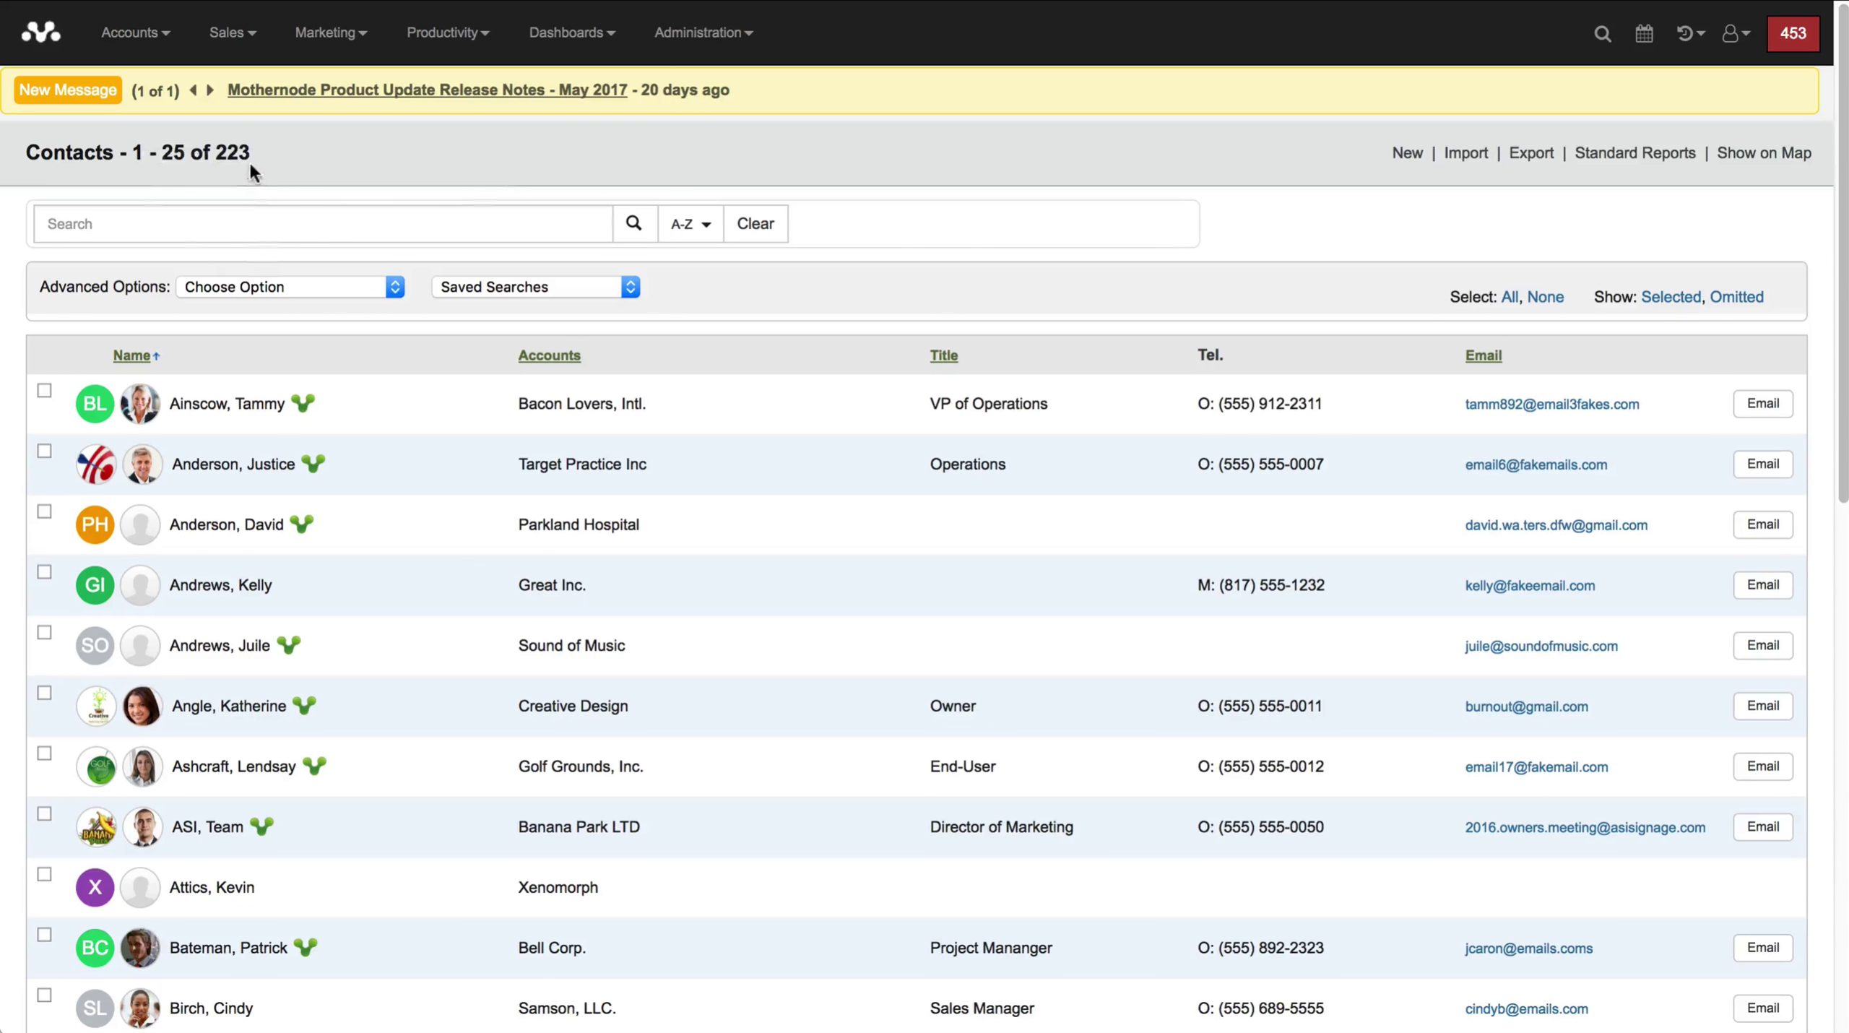
{"action": "left_click", "coordinate": [1460, 155]}
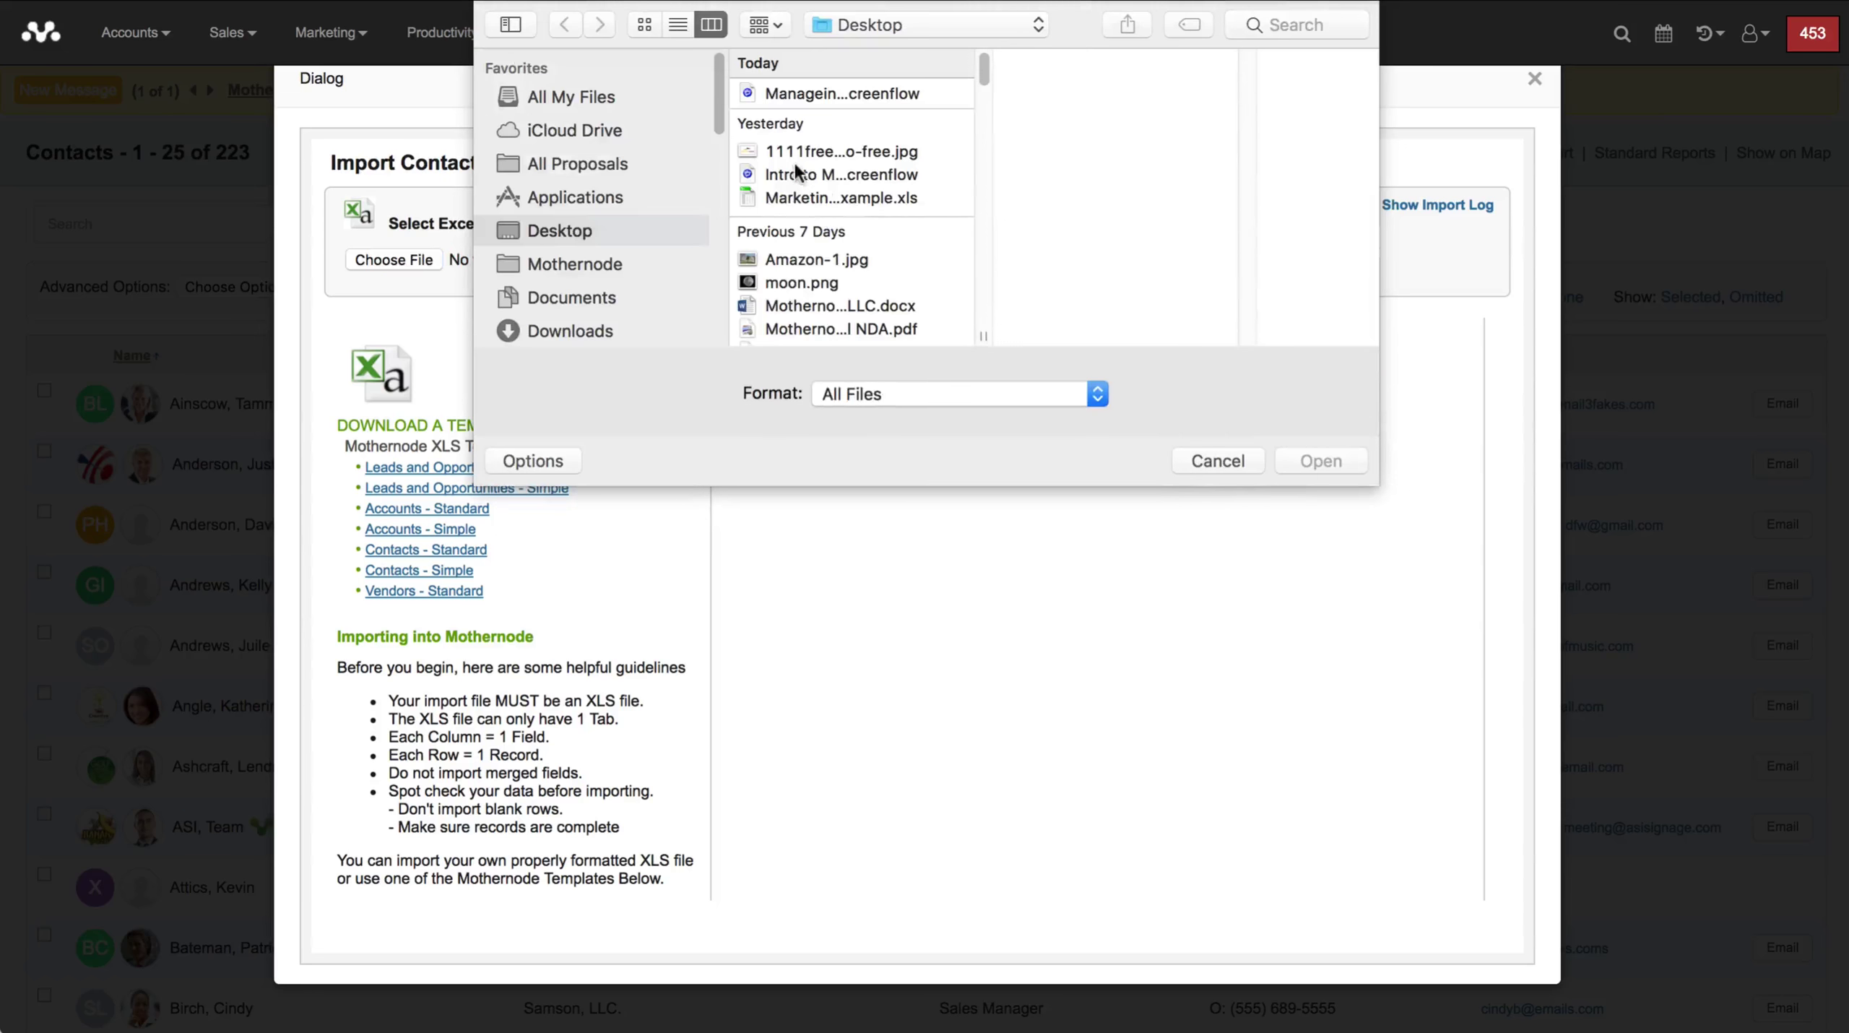
{"action": "left_click", "coordinate": [789, 199]}
{"action": "left_click", "coordinate": [1305, 461]}
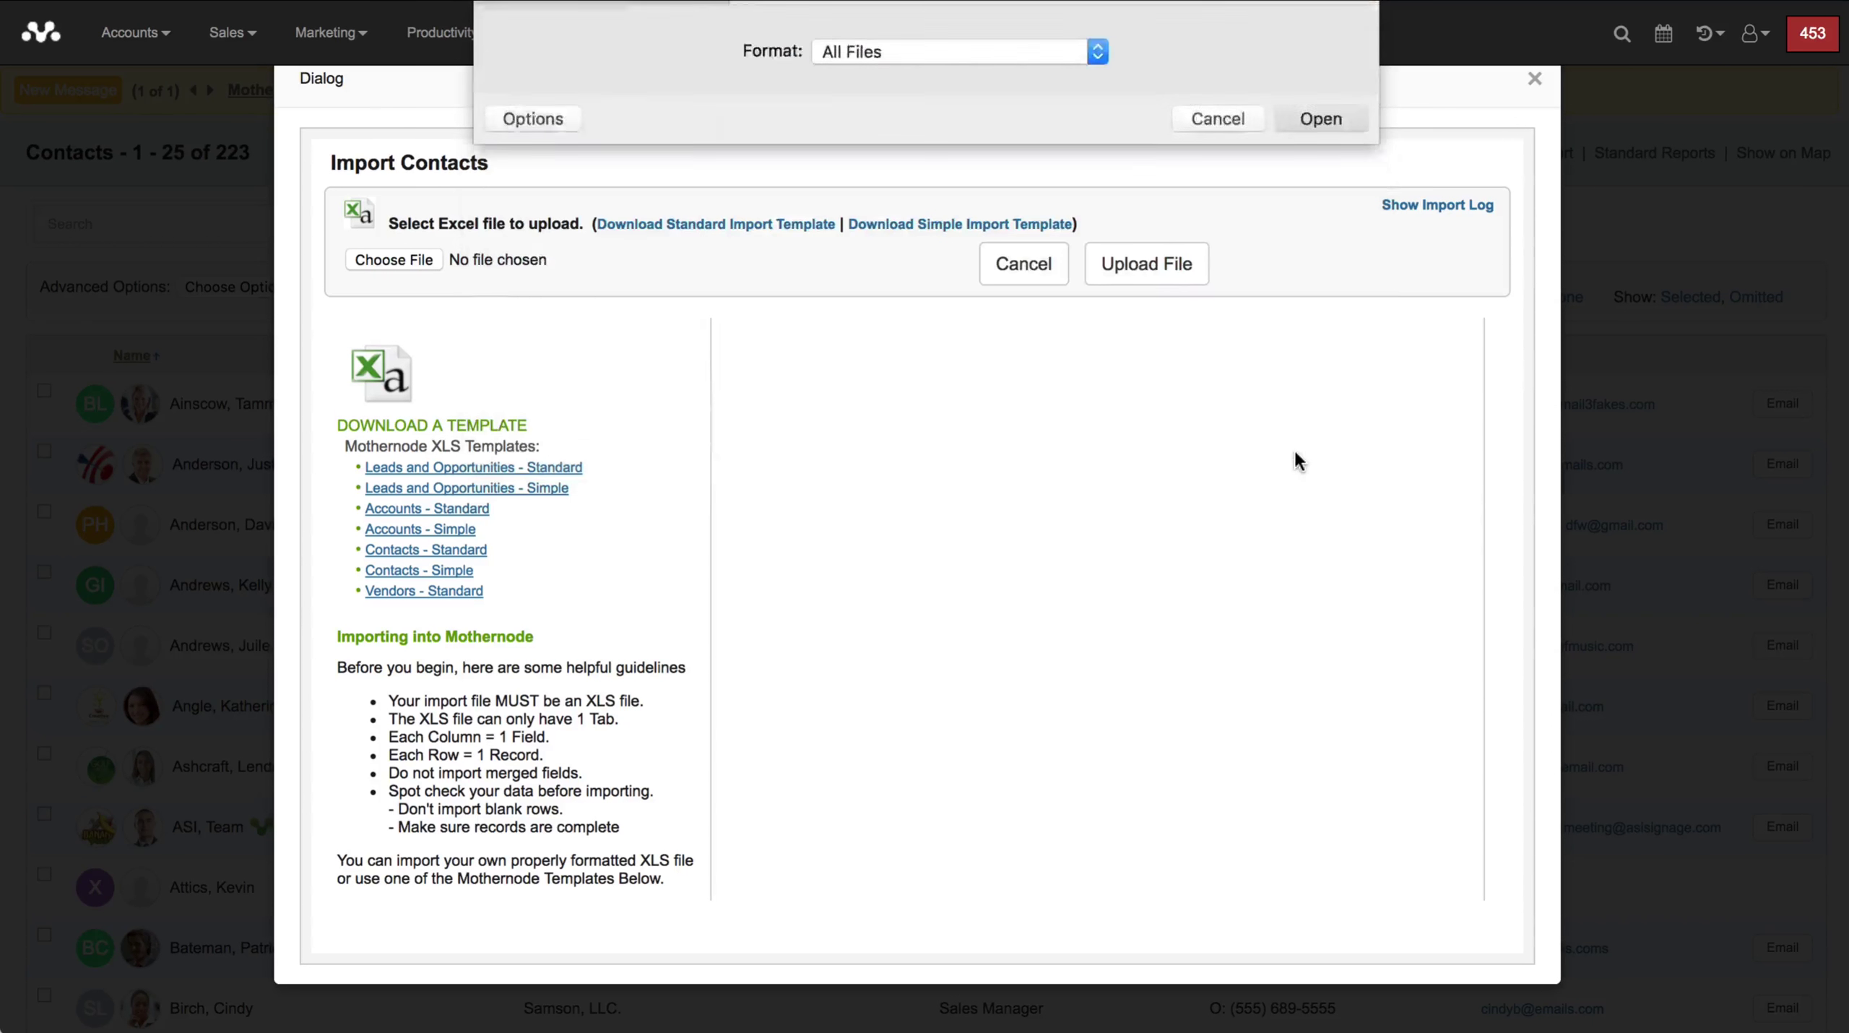
{"action": "left_click", "coordinate": [1128, 265]}
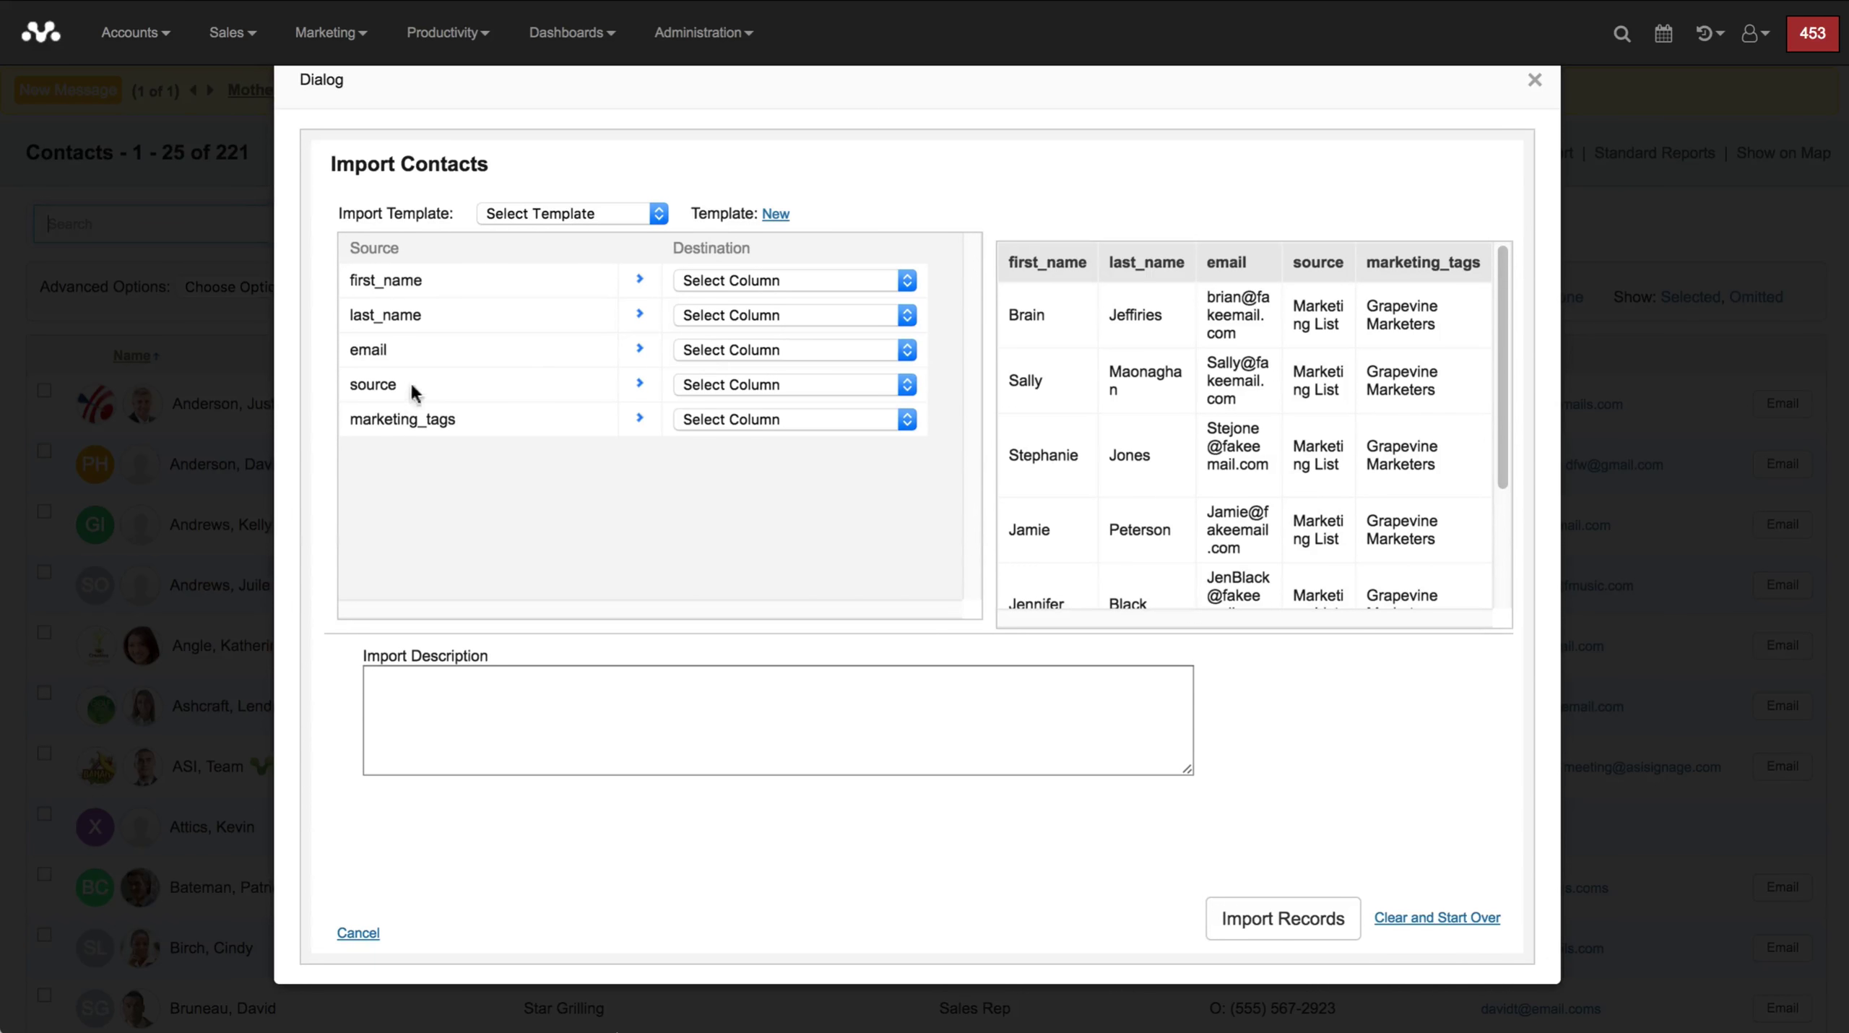
Map first_name and last_name to the First name and Last name destination fields.
{"action": "left_click", "coordinate": [731, 298]}
{"action": "left_click", "coordinate": [728, 299]}
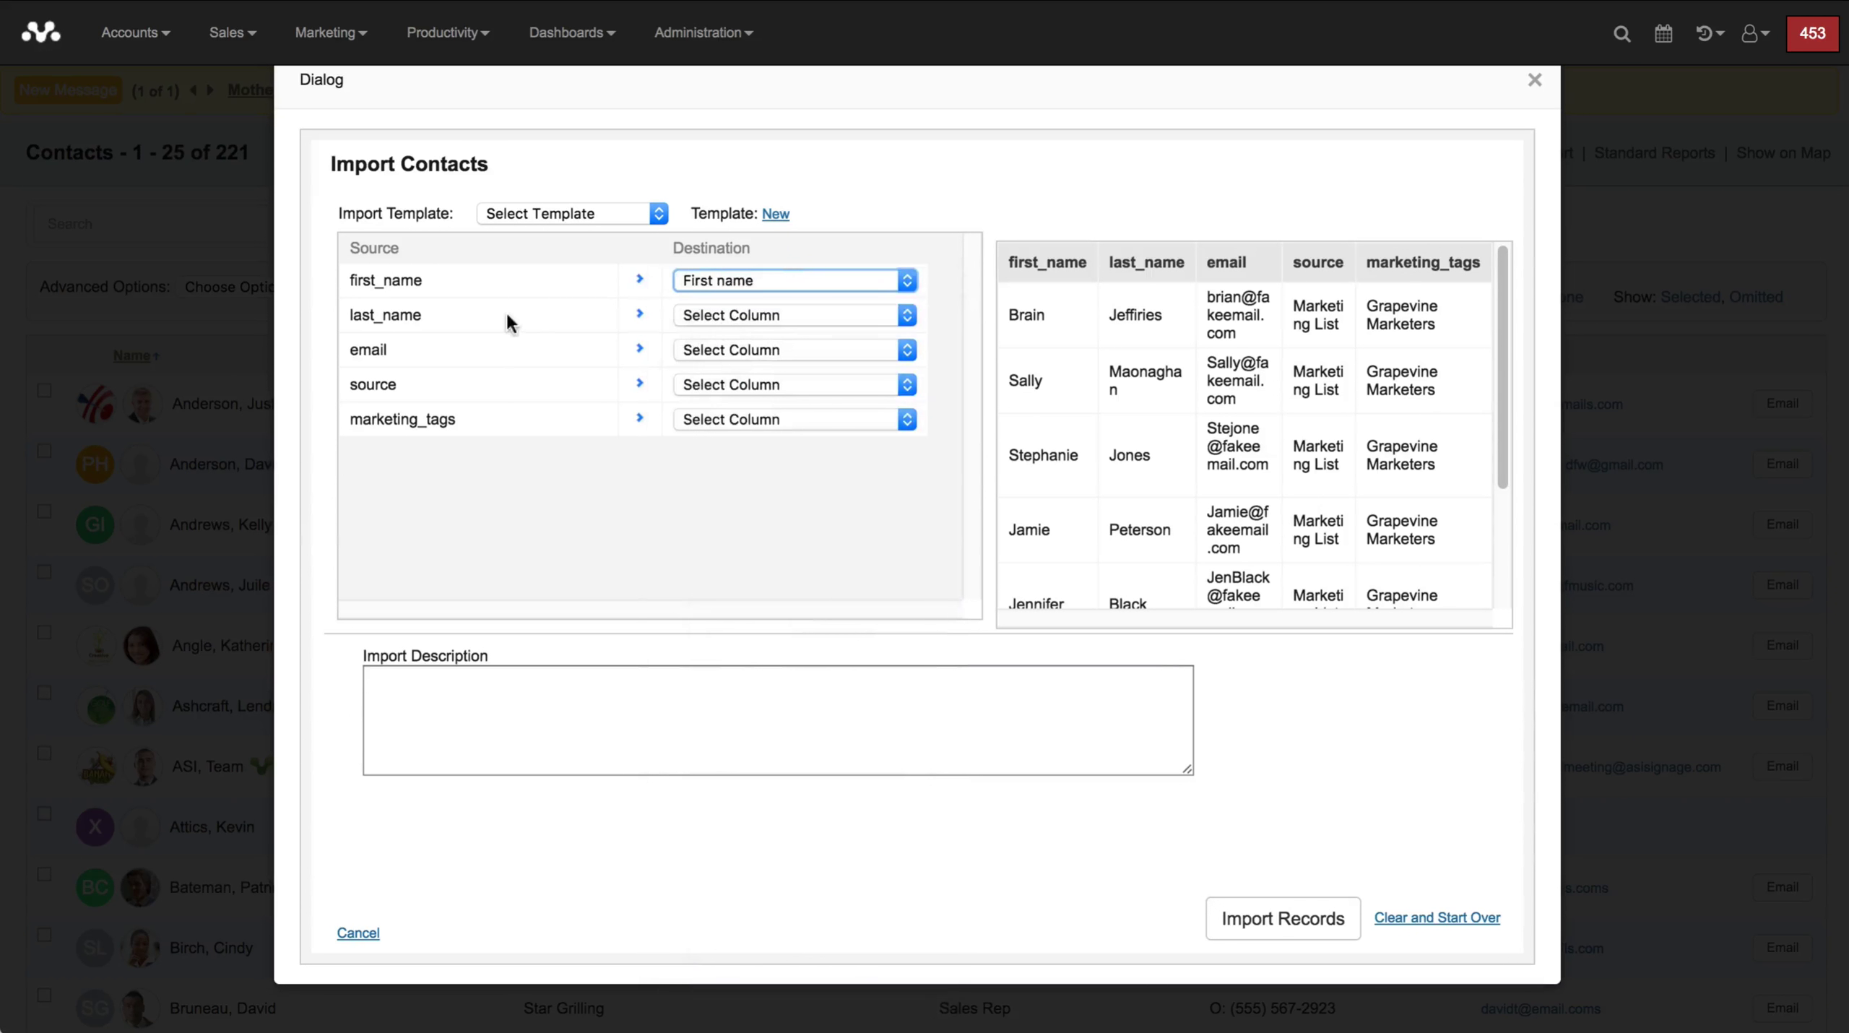
{"action": "left_click", "coordinate": [746, 317]}
{"action": "key", "text": "Escape"}
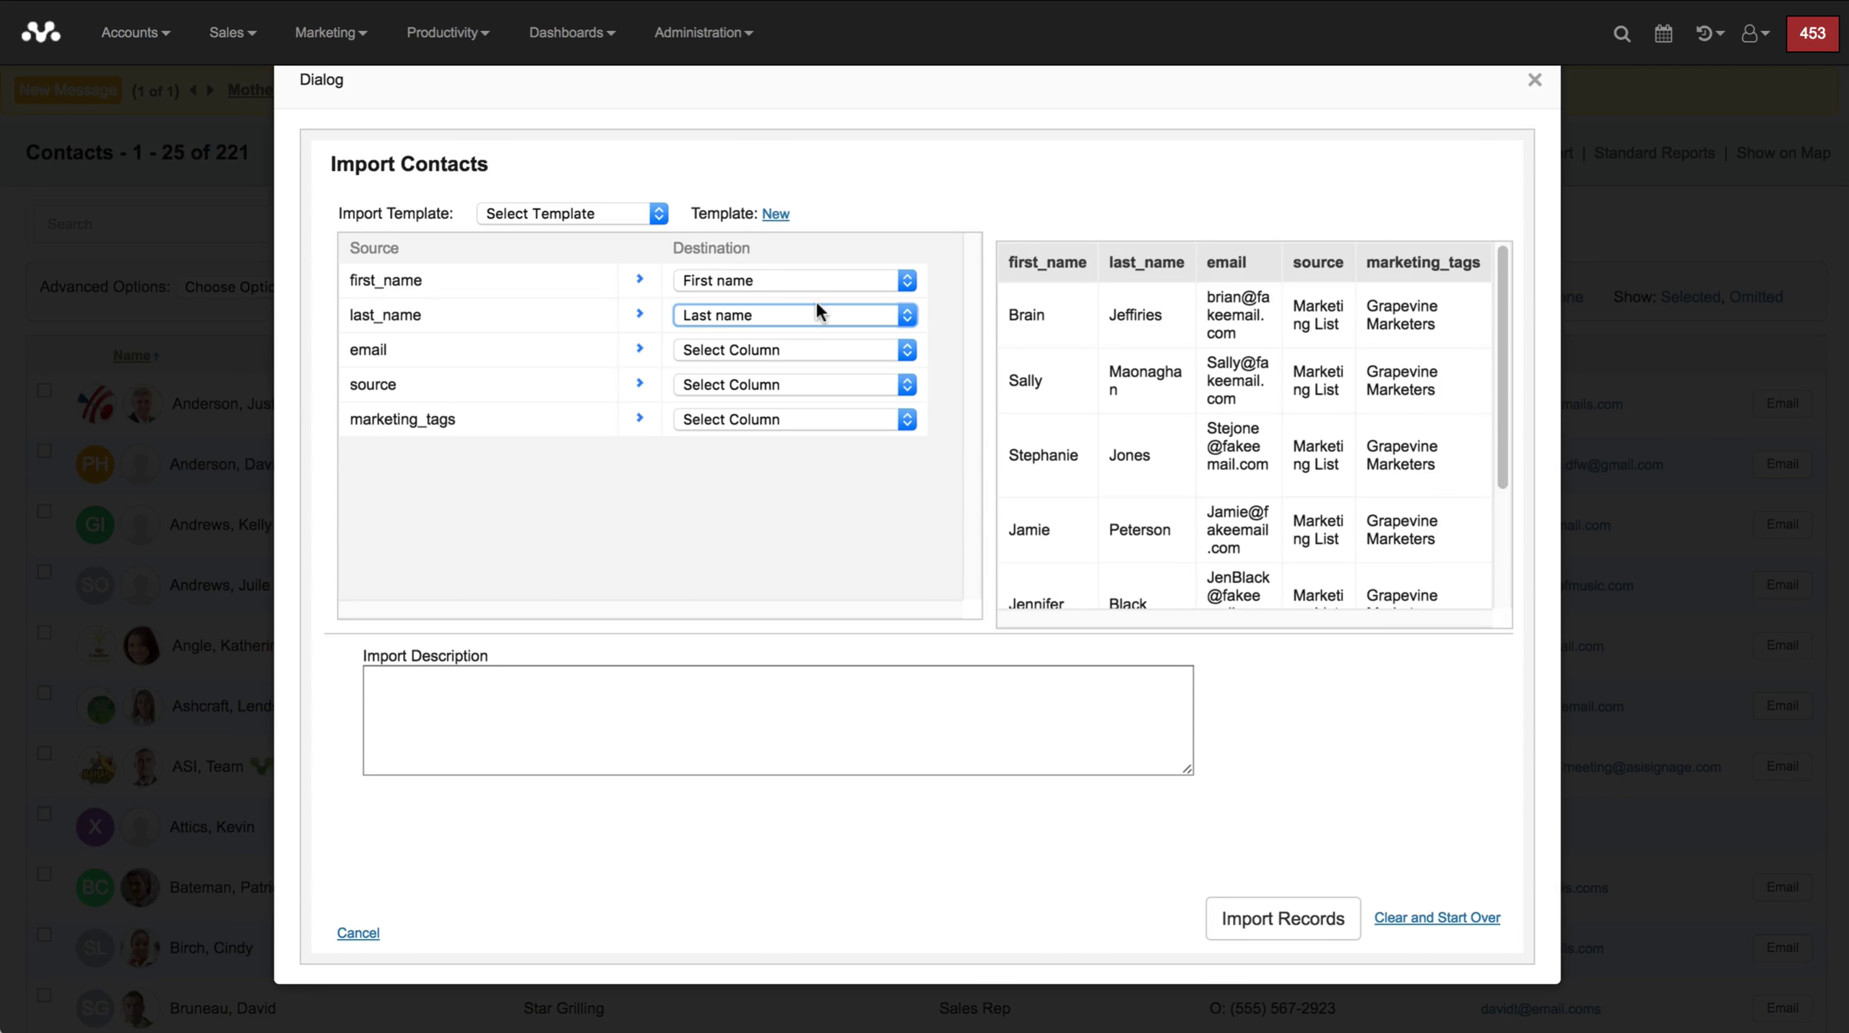
Apply the saved 'Marketing List' import template and import the mapped records.
{"action": "left_click", "coordinate": [756, 231]}
{"action": "left_click", "coordinate": [776, 214]}
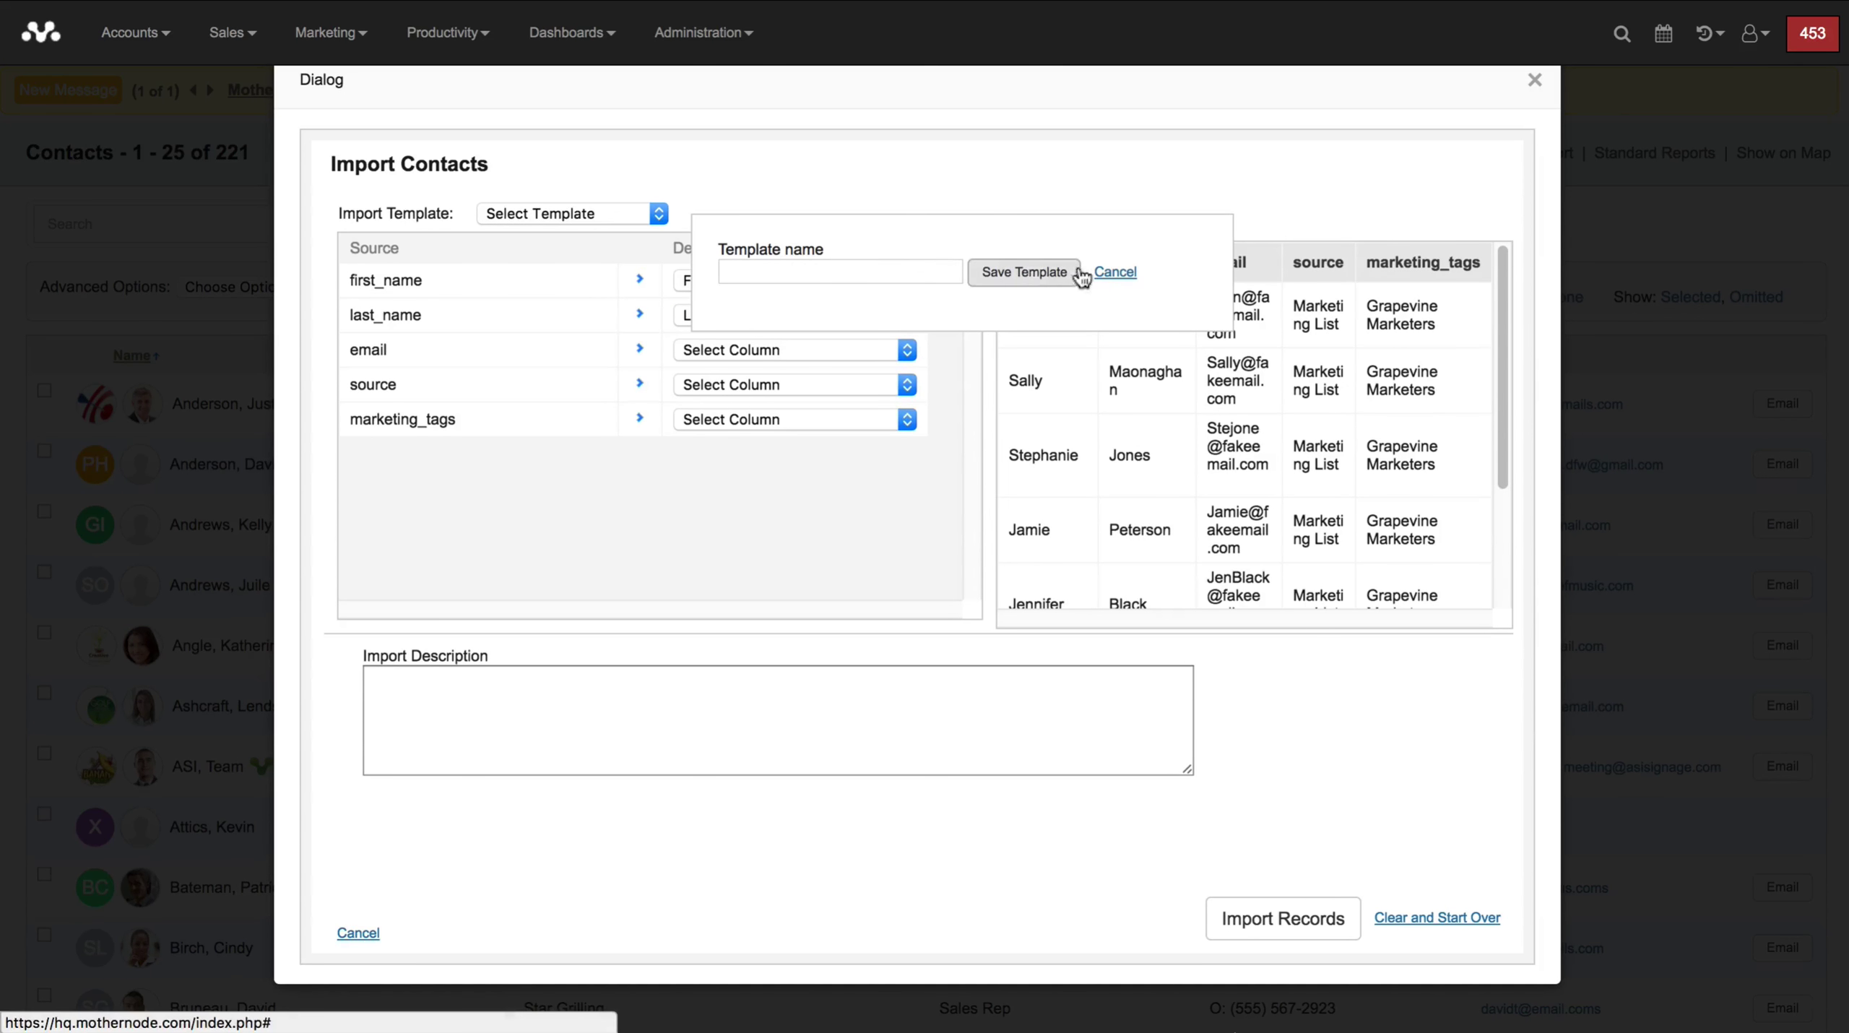
{"action": "left_click", "coordinate": [1114, 273]}
{"action": "left_click", "coordinate": [608, 212]}
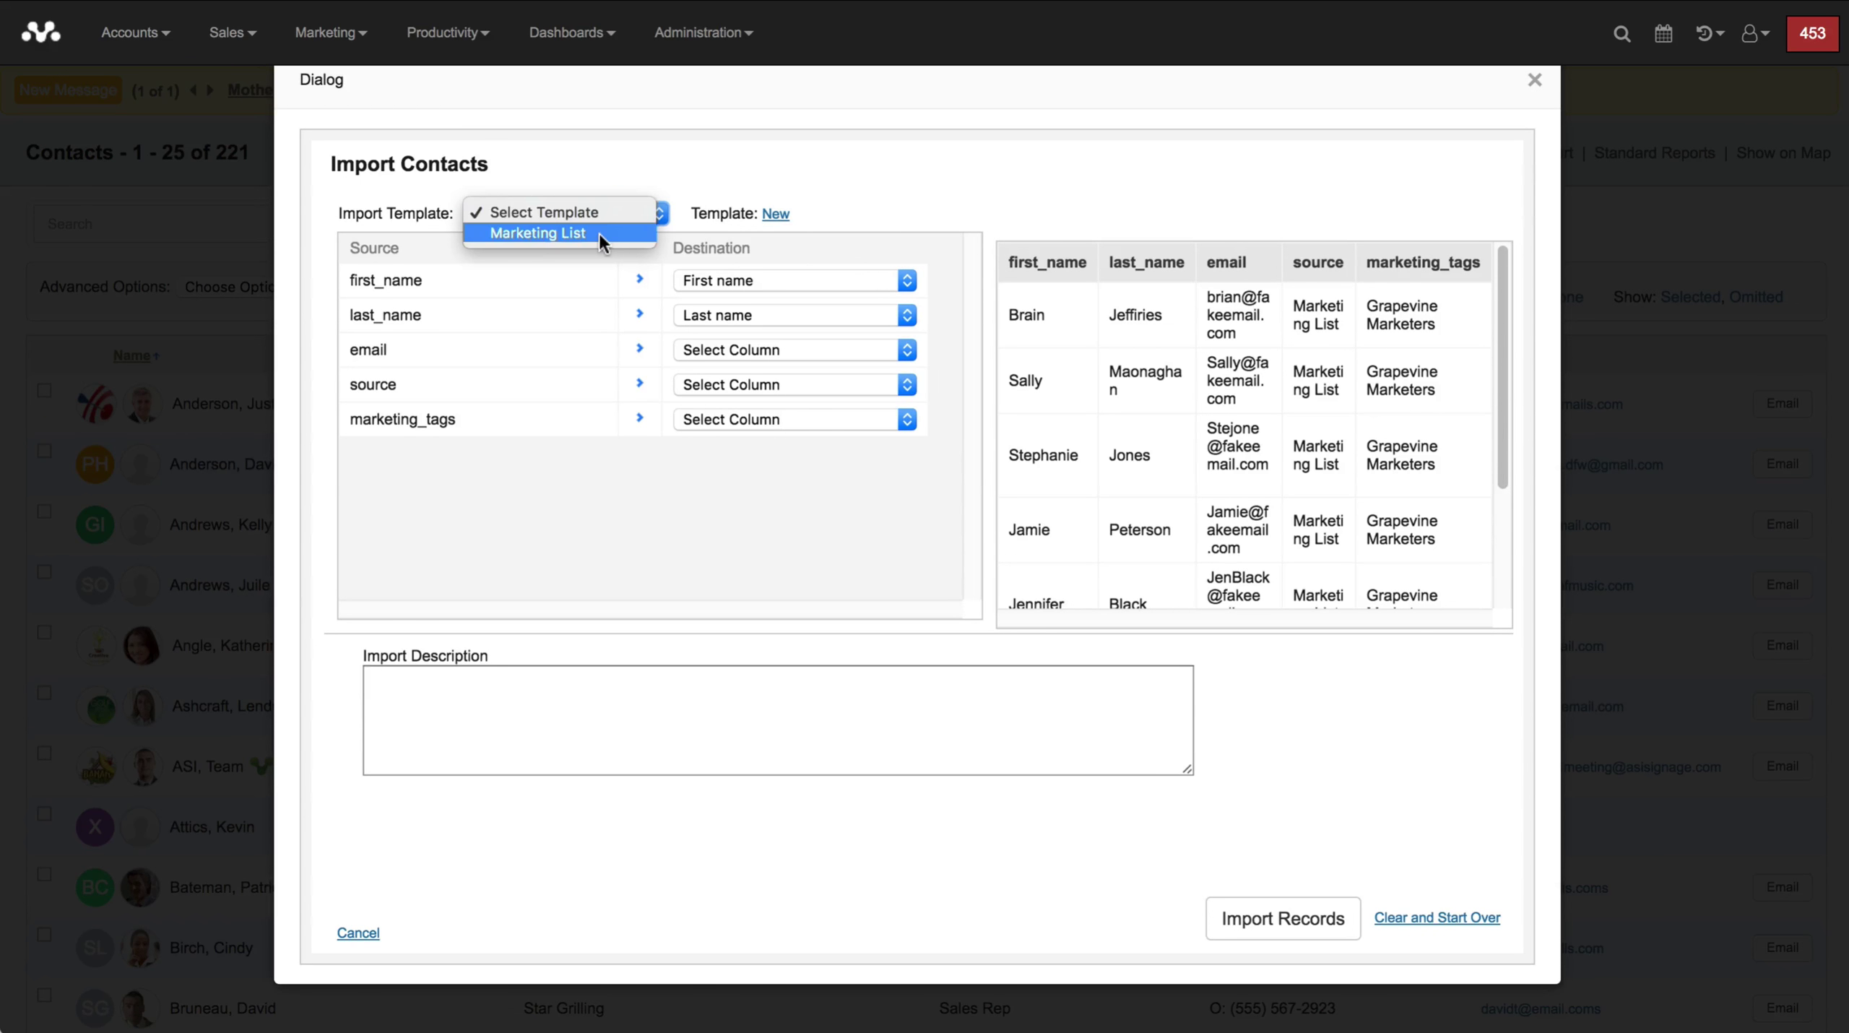
{"action": "left_click", "coordinate": [599, 234]}
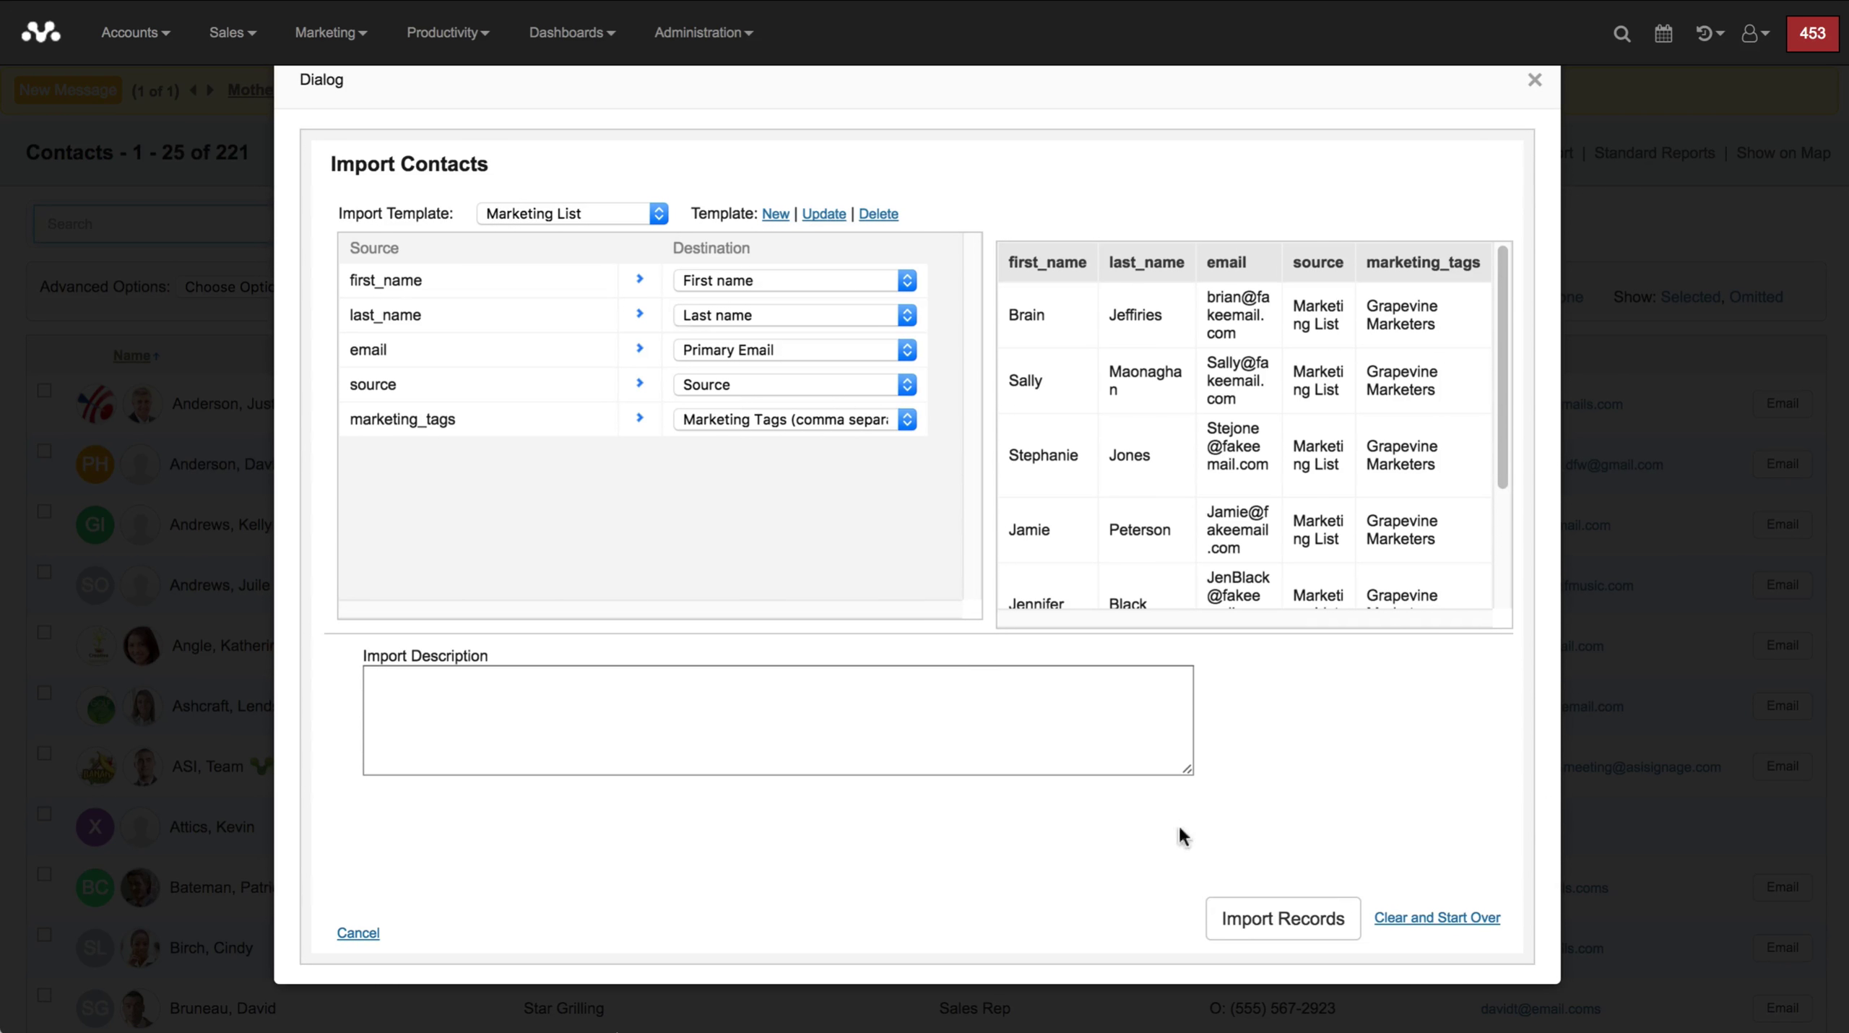
{"action": "left_click", "coordinate": [1300, 920]}
Acknowledge the successful import and open the Import Log.
{"action": "left_click", "coordinate": [1171, 127]}
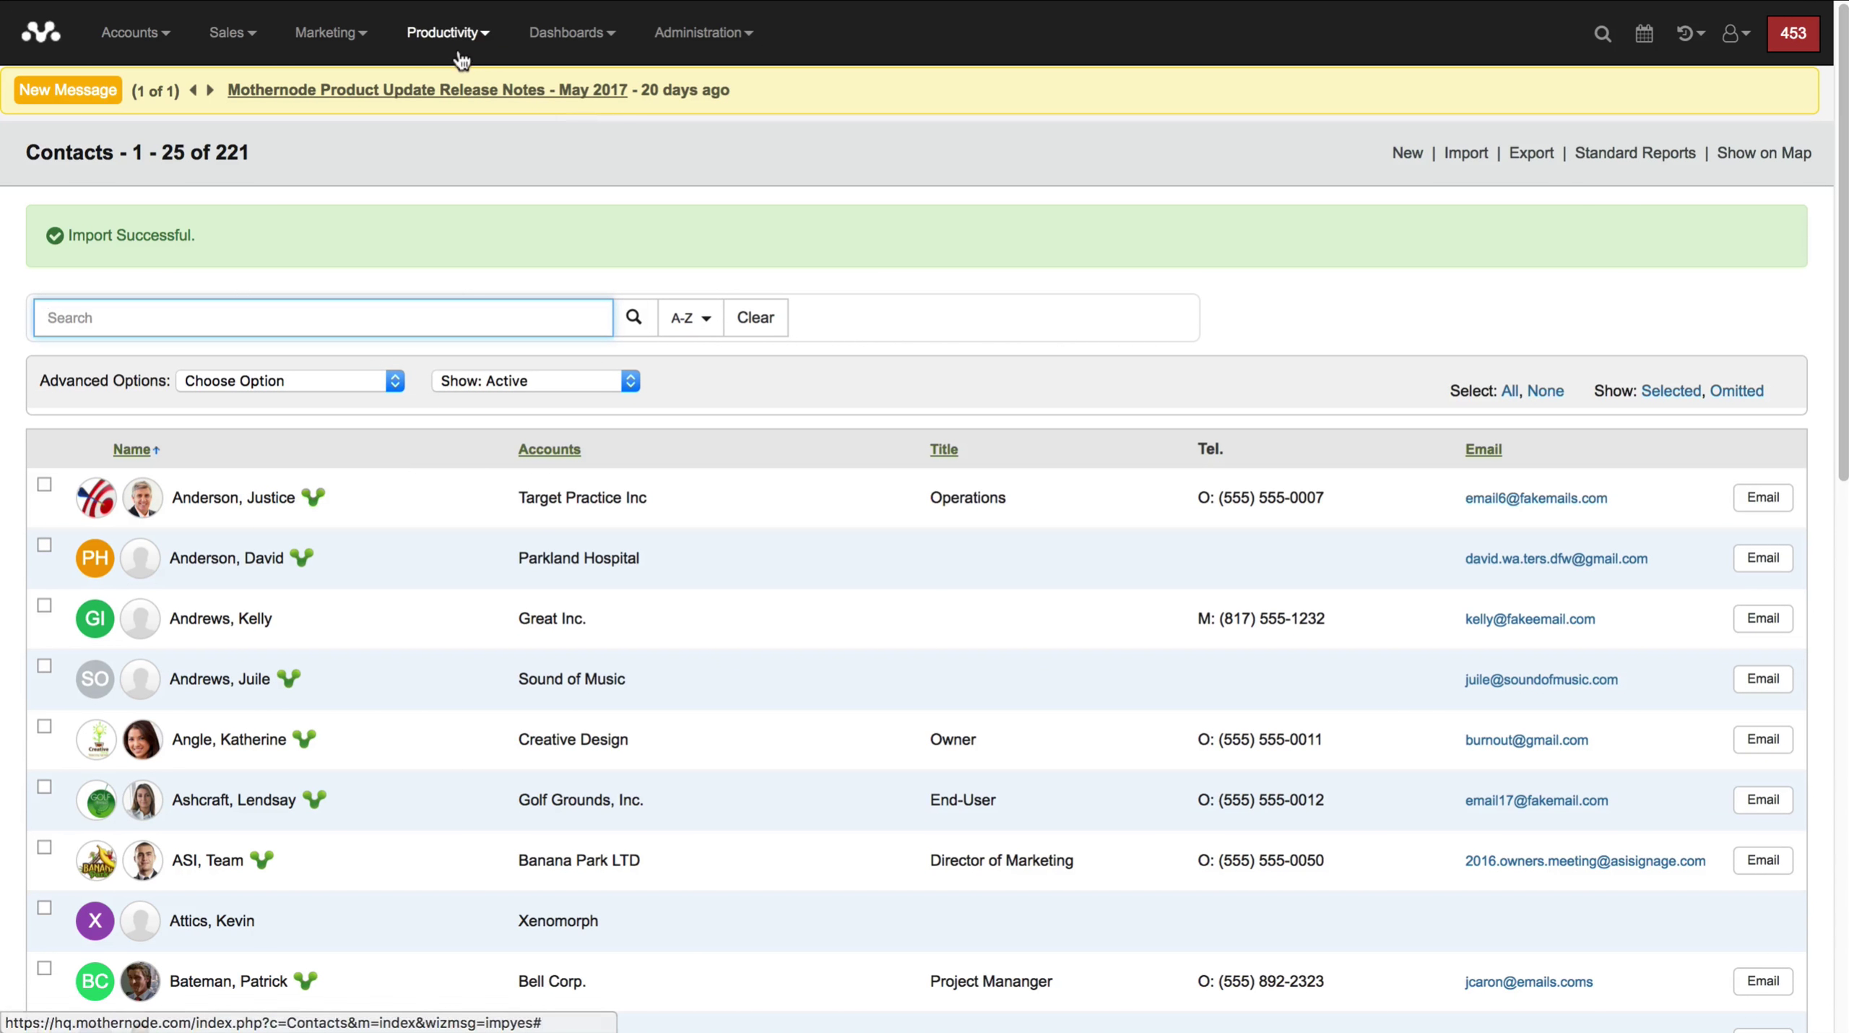
{"action": "left_click", "coordinate": [448, 32]}
{"action": "left_click", "coordinate": [477, 535]}
Filter the Import Log to Contacts and view the 7 records from import #14.
{"action": "left_click", "coordinate": [206, 211]}
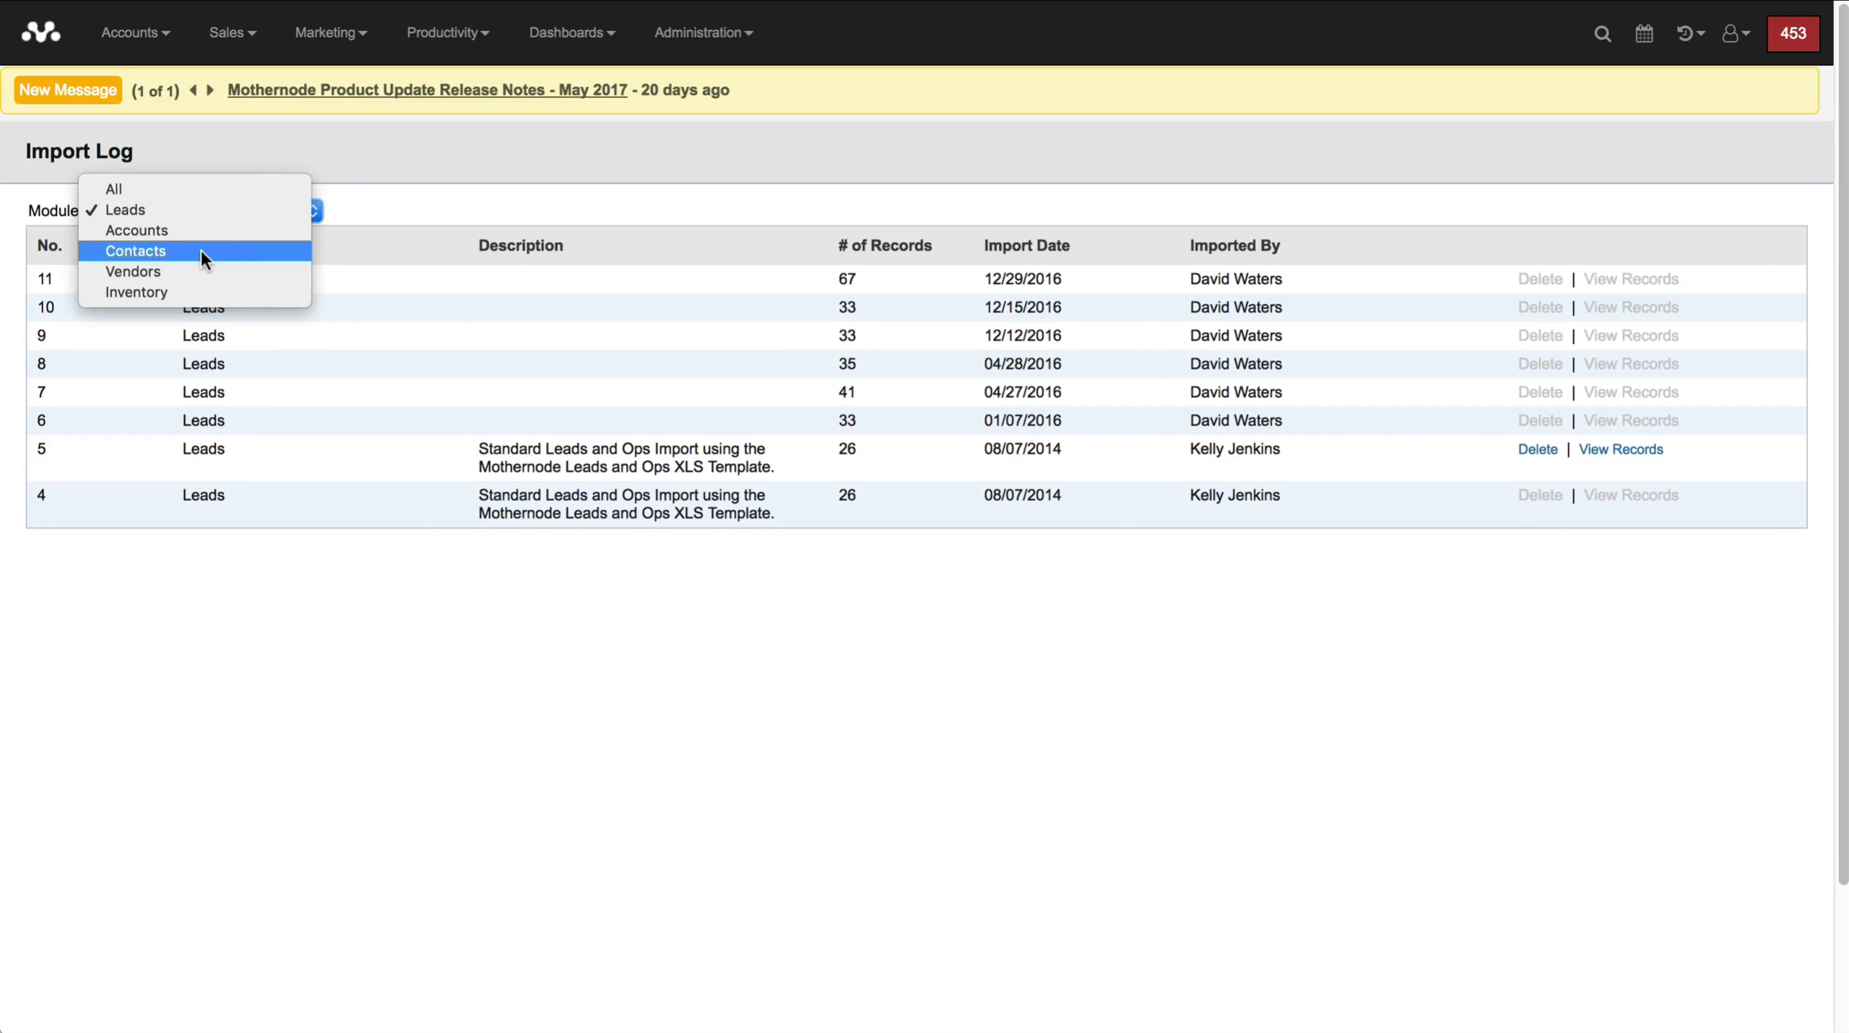
{"action": "left_click", "coordinate": [201, 249]}
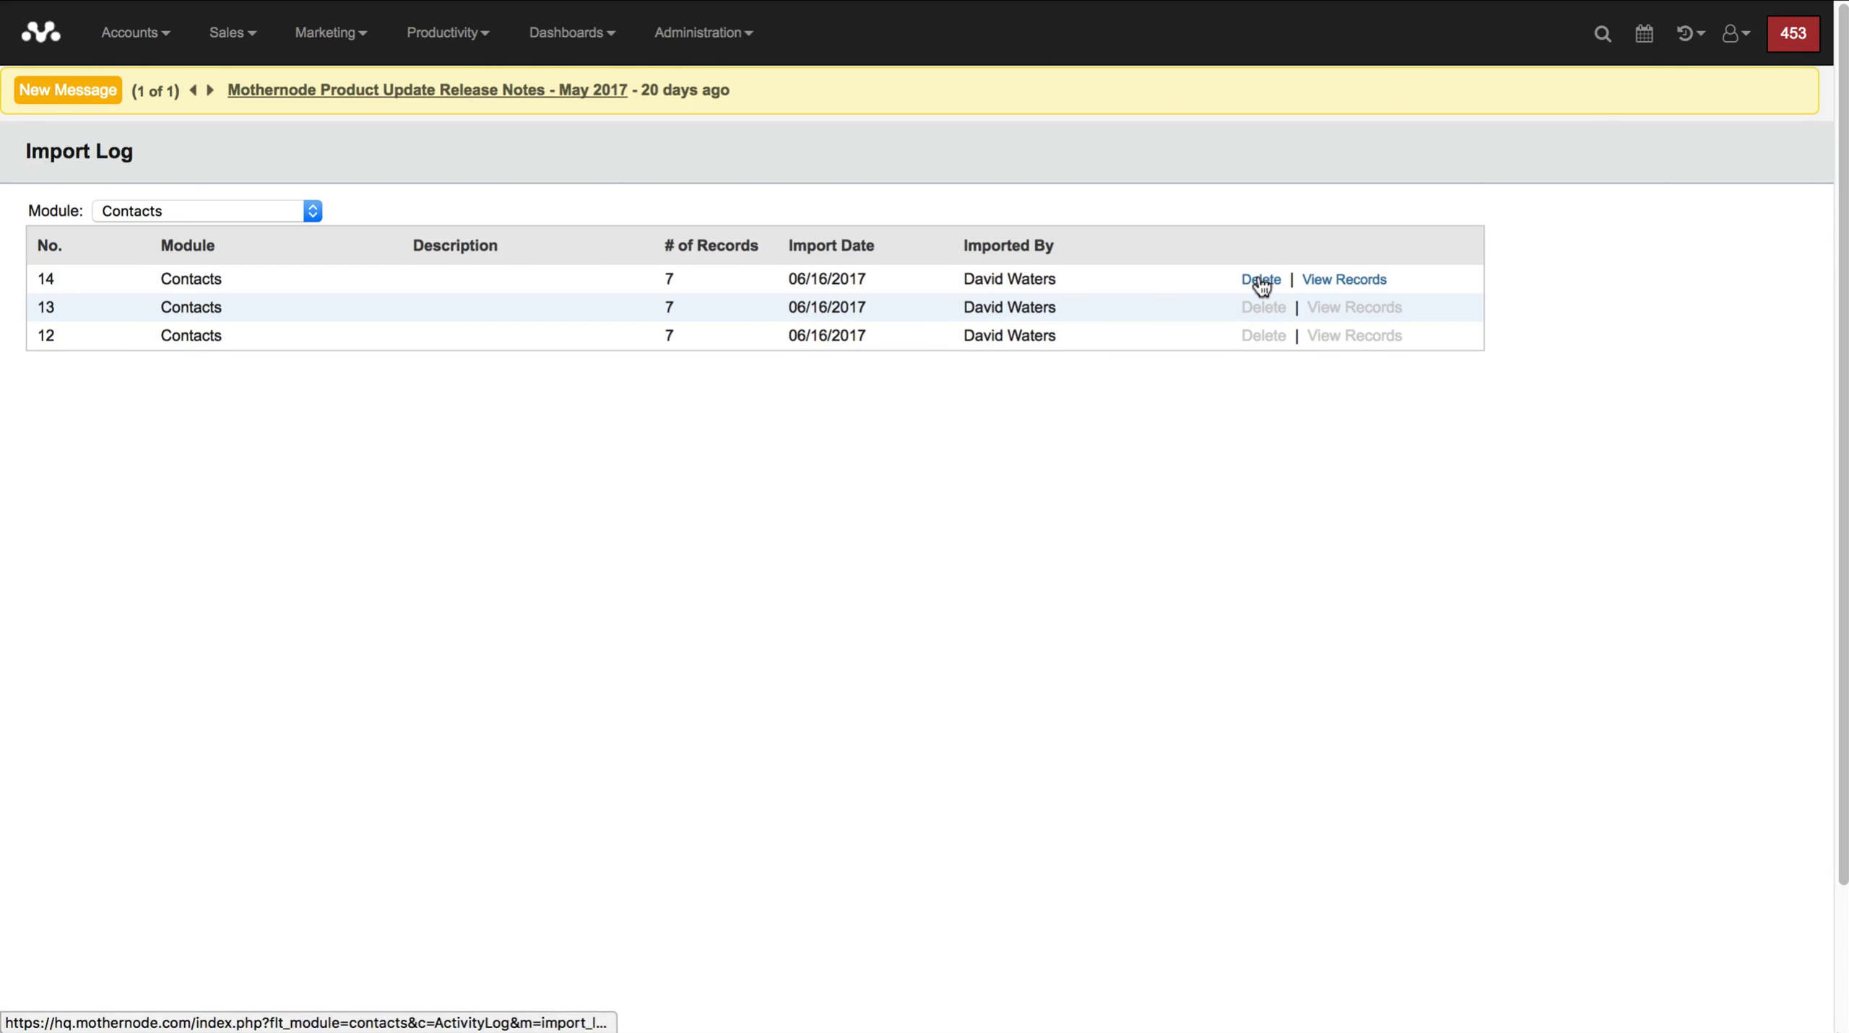
{"action": "left_click", "coordinate": [1324, 282]}
{"action": "scroll", "coordinate": [1238, 550], "scroll_direction": "down", "scroll_amount": 3}
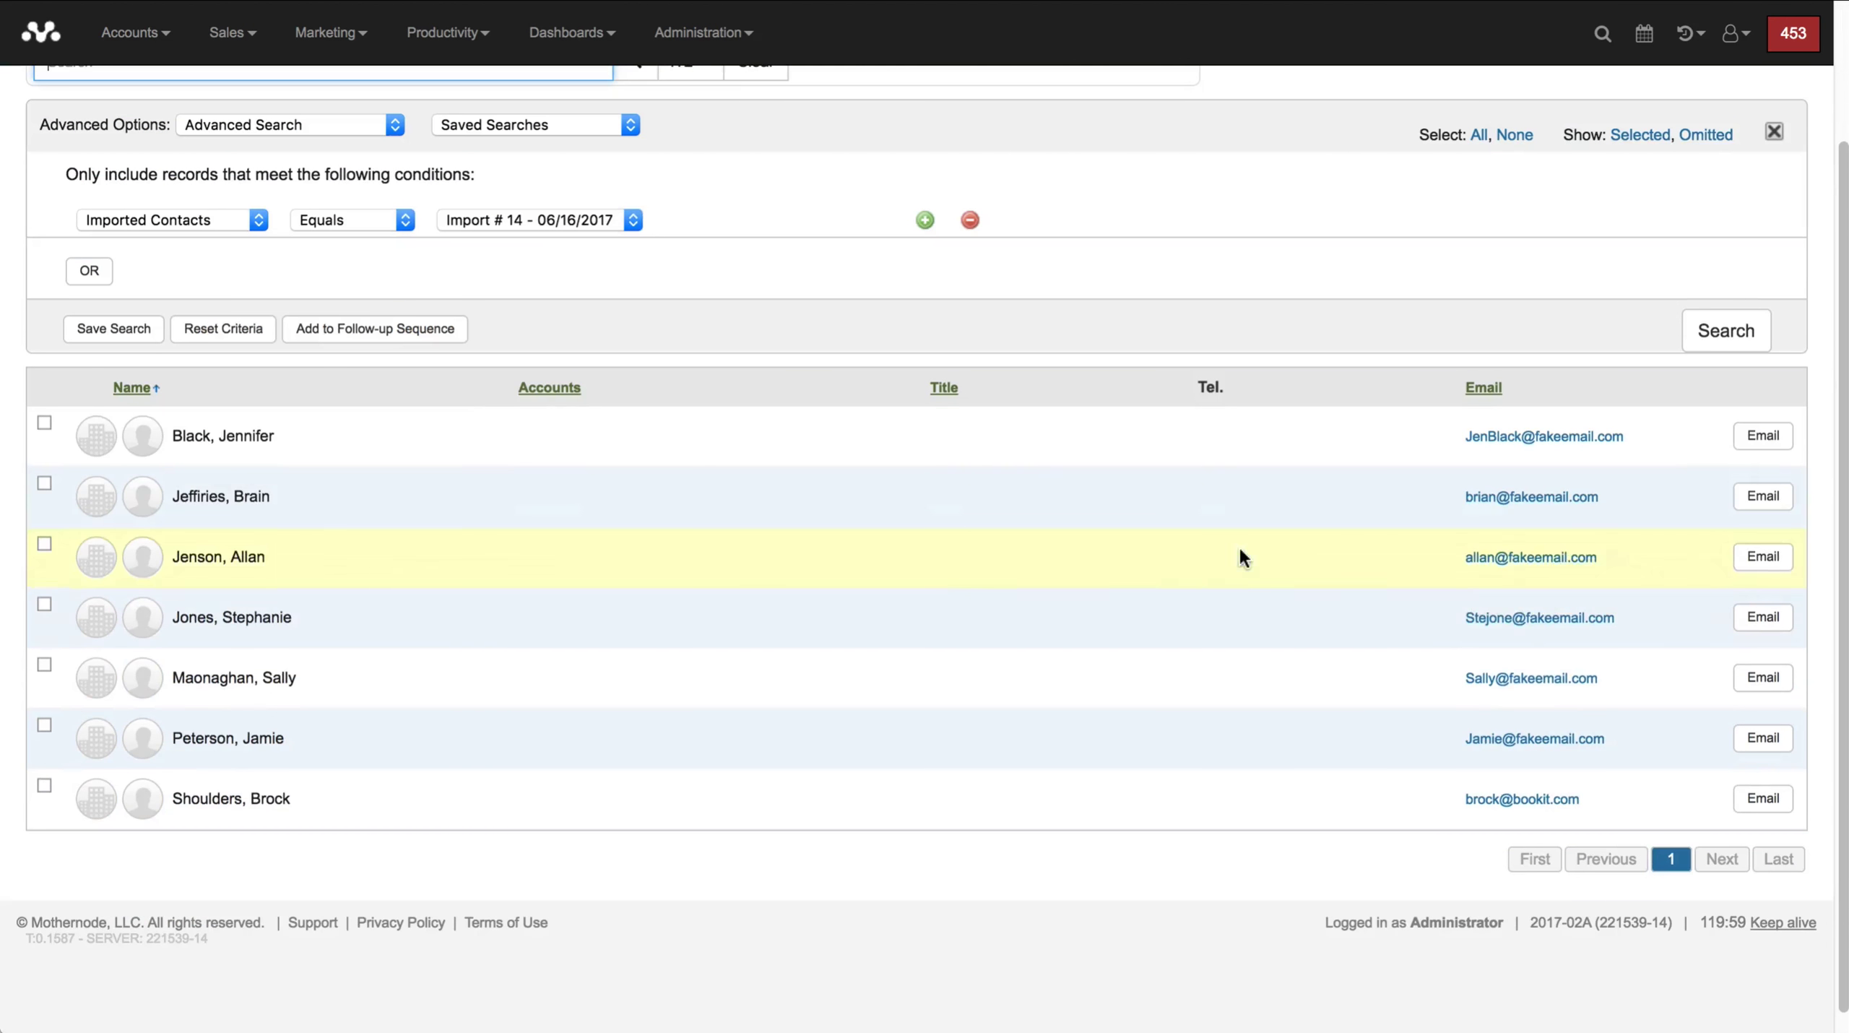
{"action": "scroll", "coordinate": [585, 782], "scroll_direction": "up", "scroll_amount": 3}
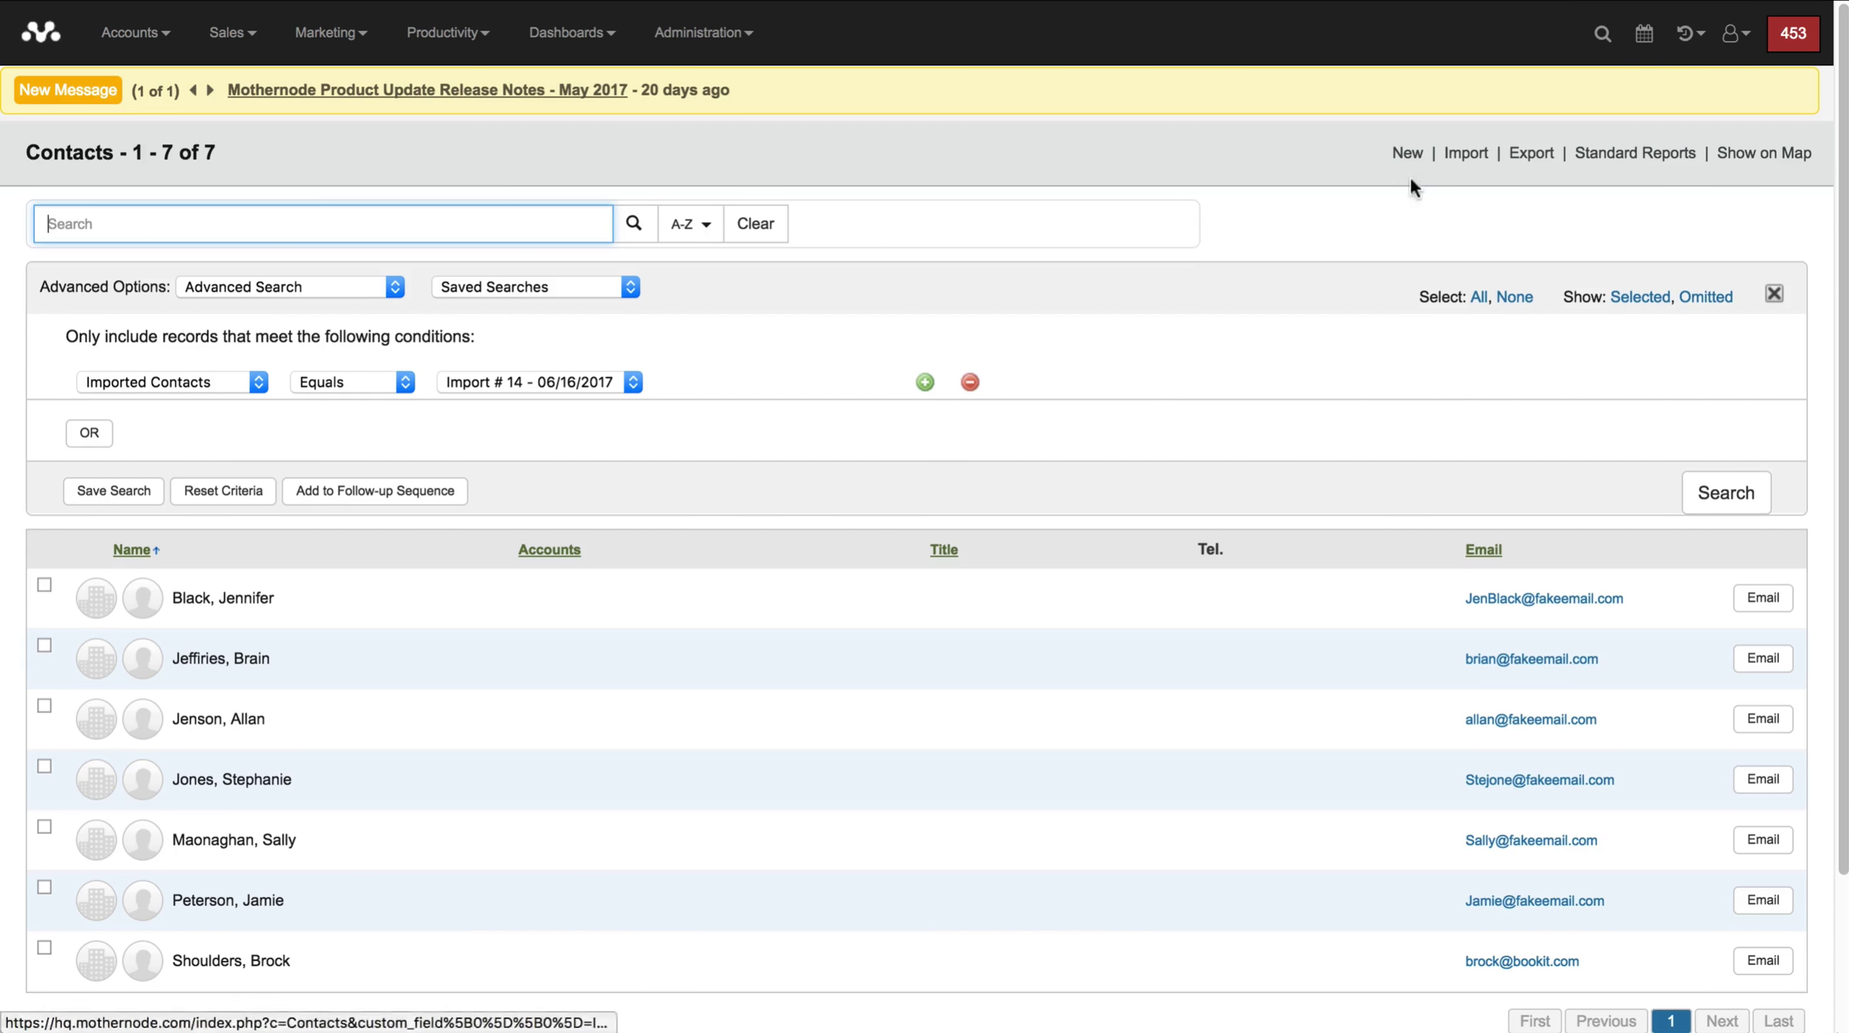
Set the contacts list to Show: Active.
{"action": "left_click", "coordinate": [1775, 294]}
{"action": "left_click", "coordinate": [626, 286]}
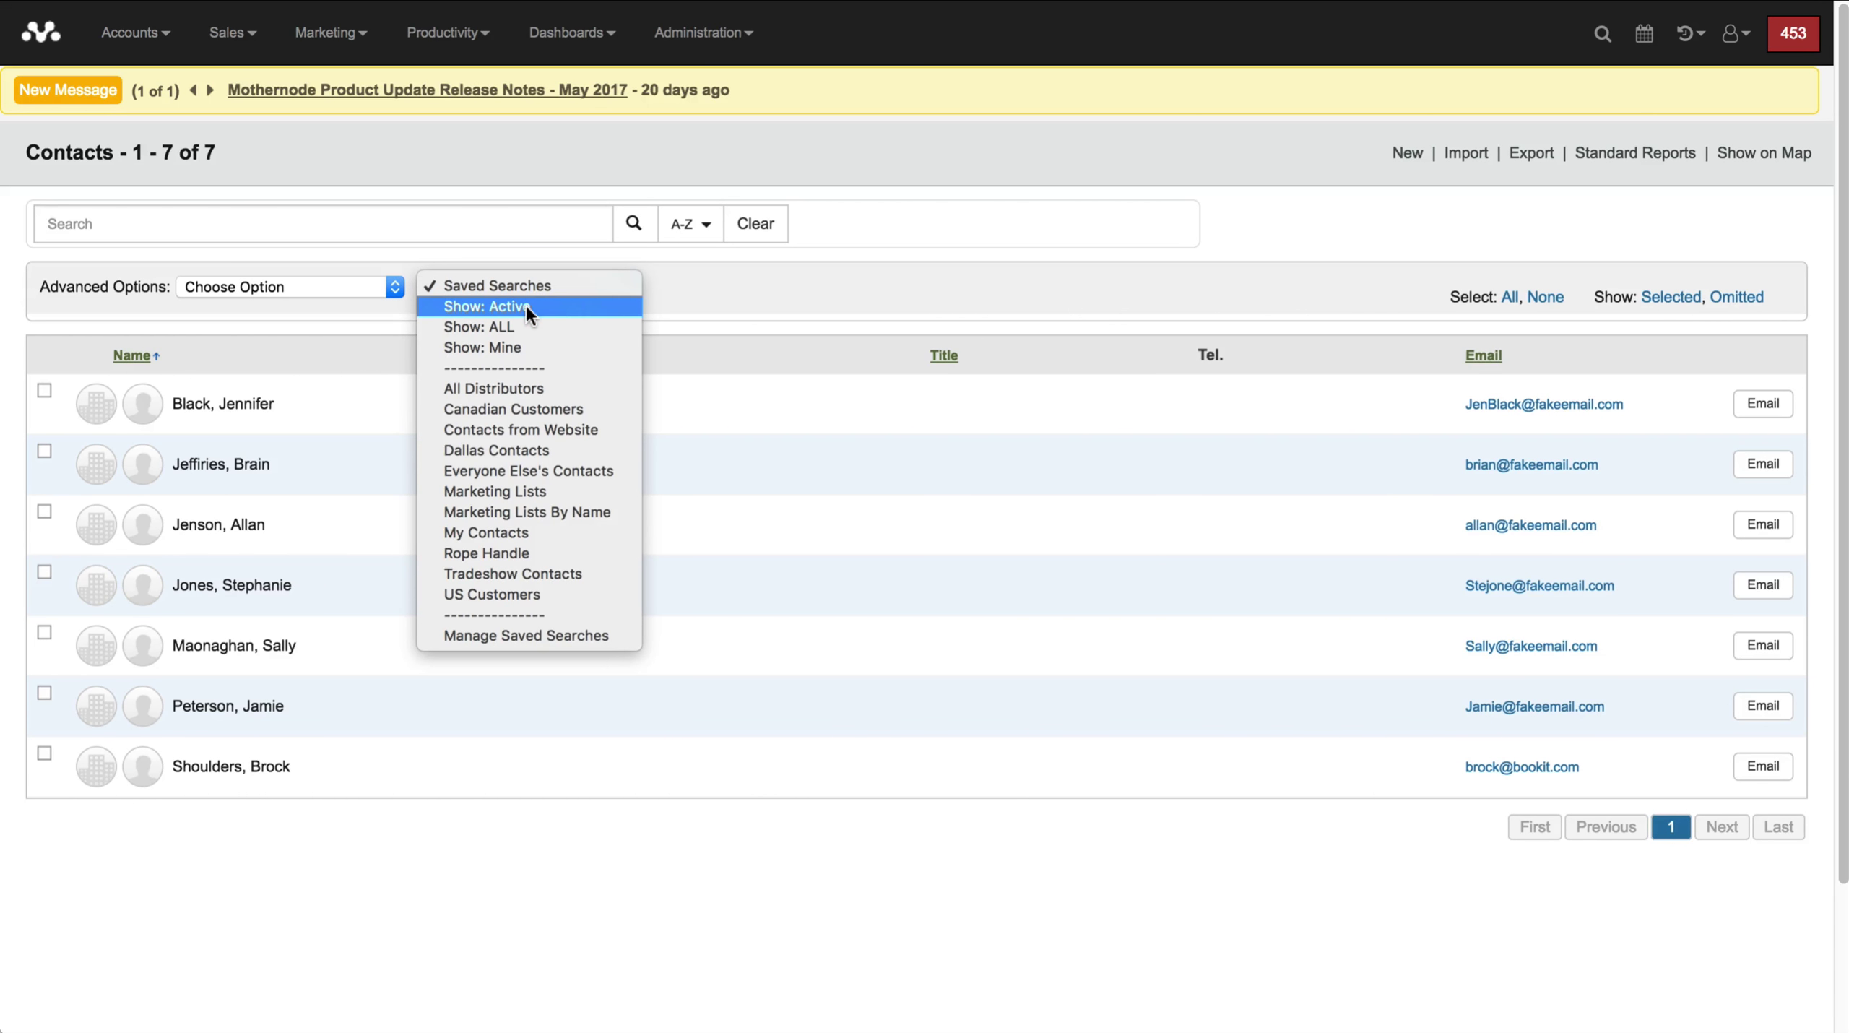
{"action": "left_click", "coordinate": [526, 306]}
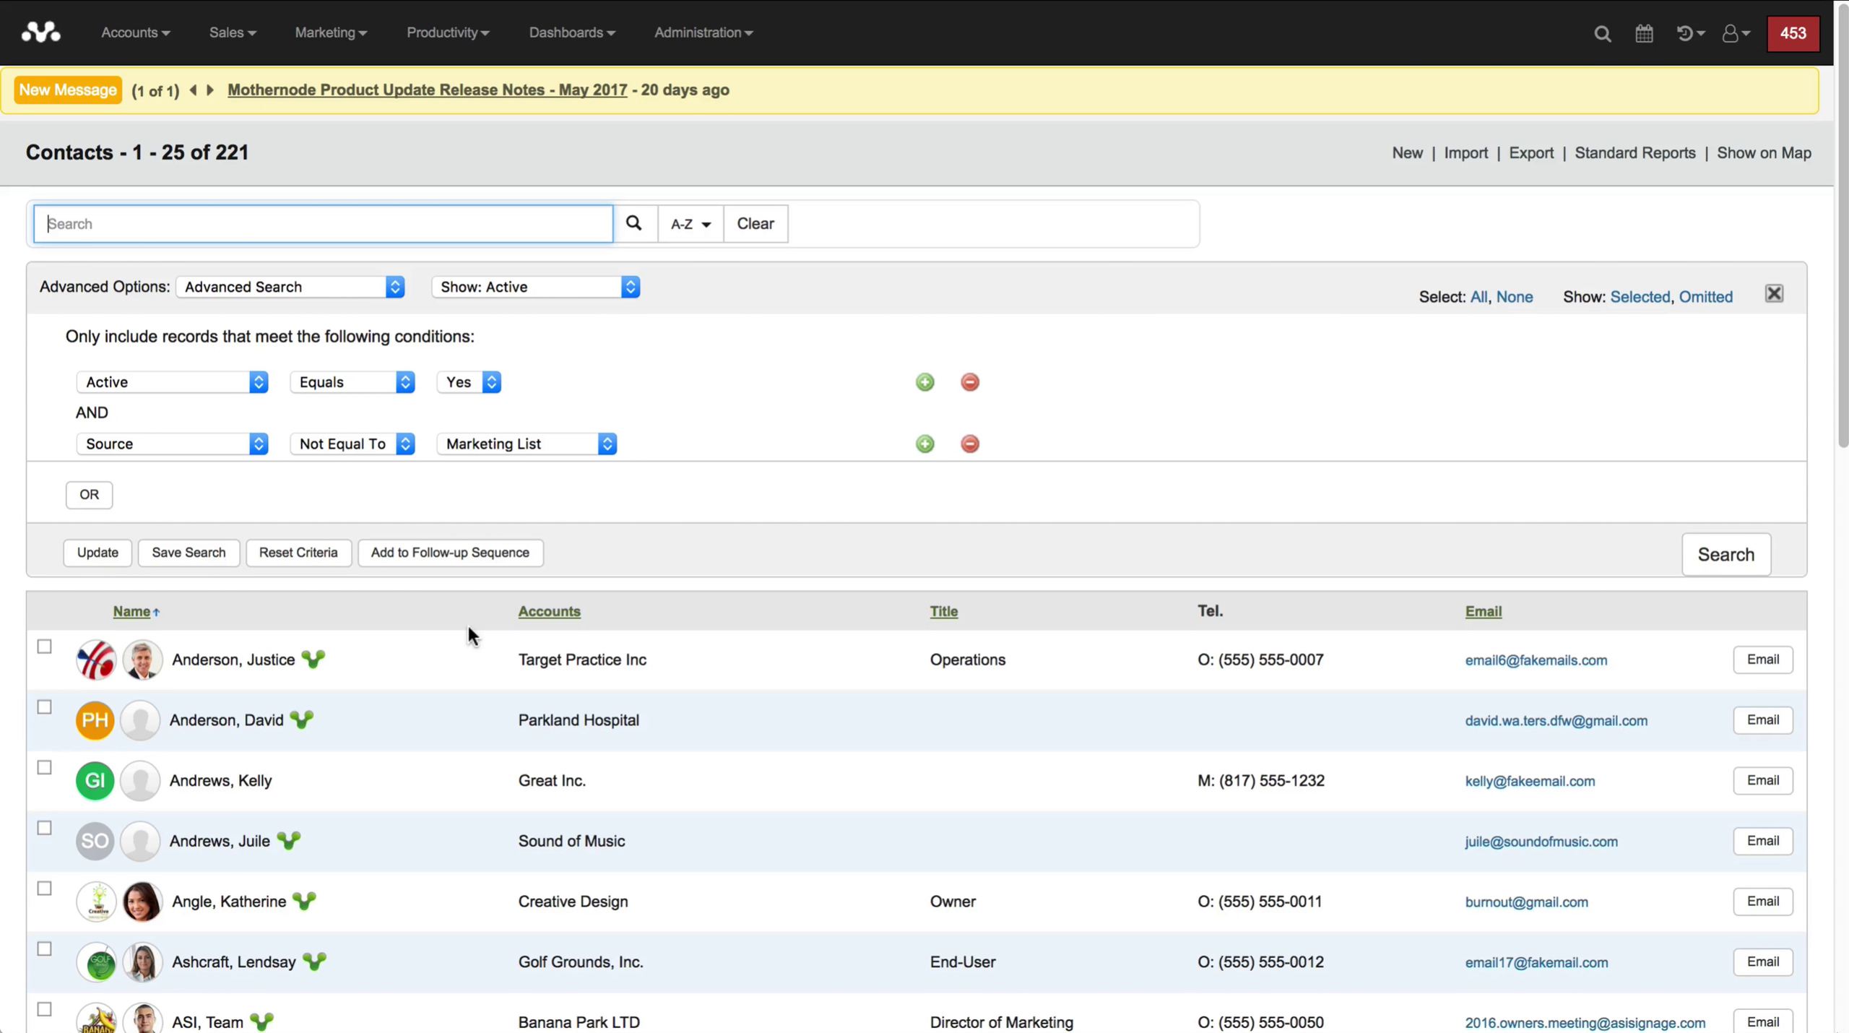
Switch the contacts list back to Show: ALL and scan the results.
{"action": "left_click", "coordinate": [1775, 294]}
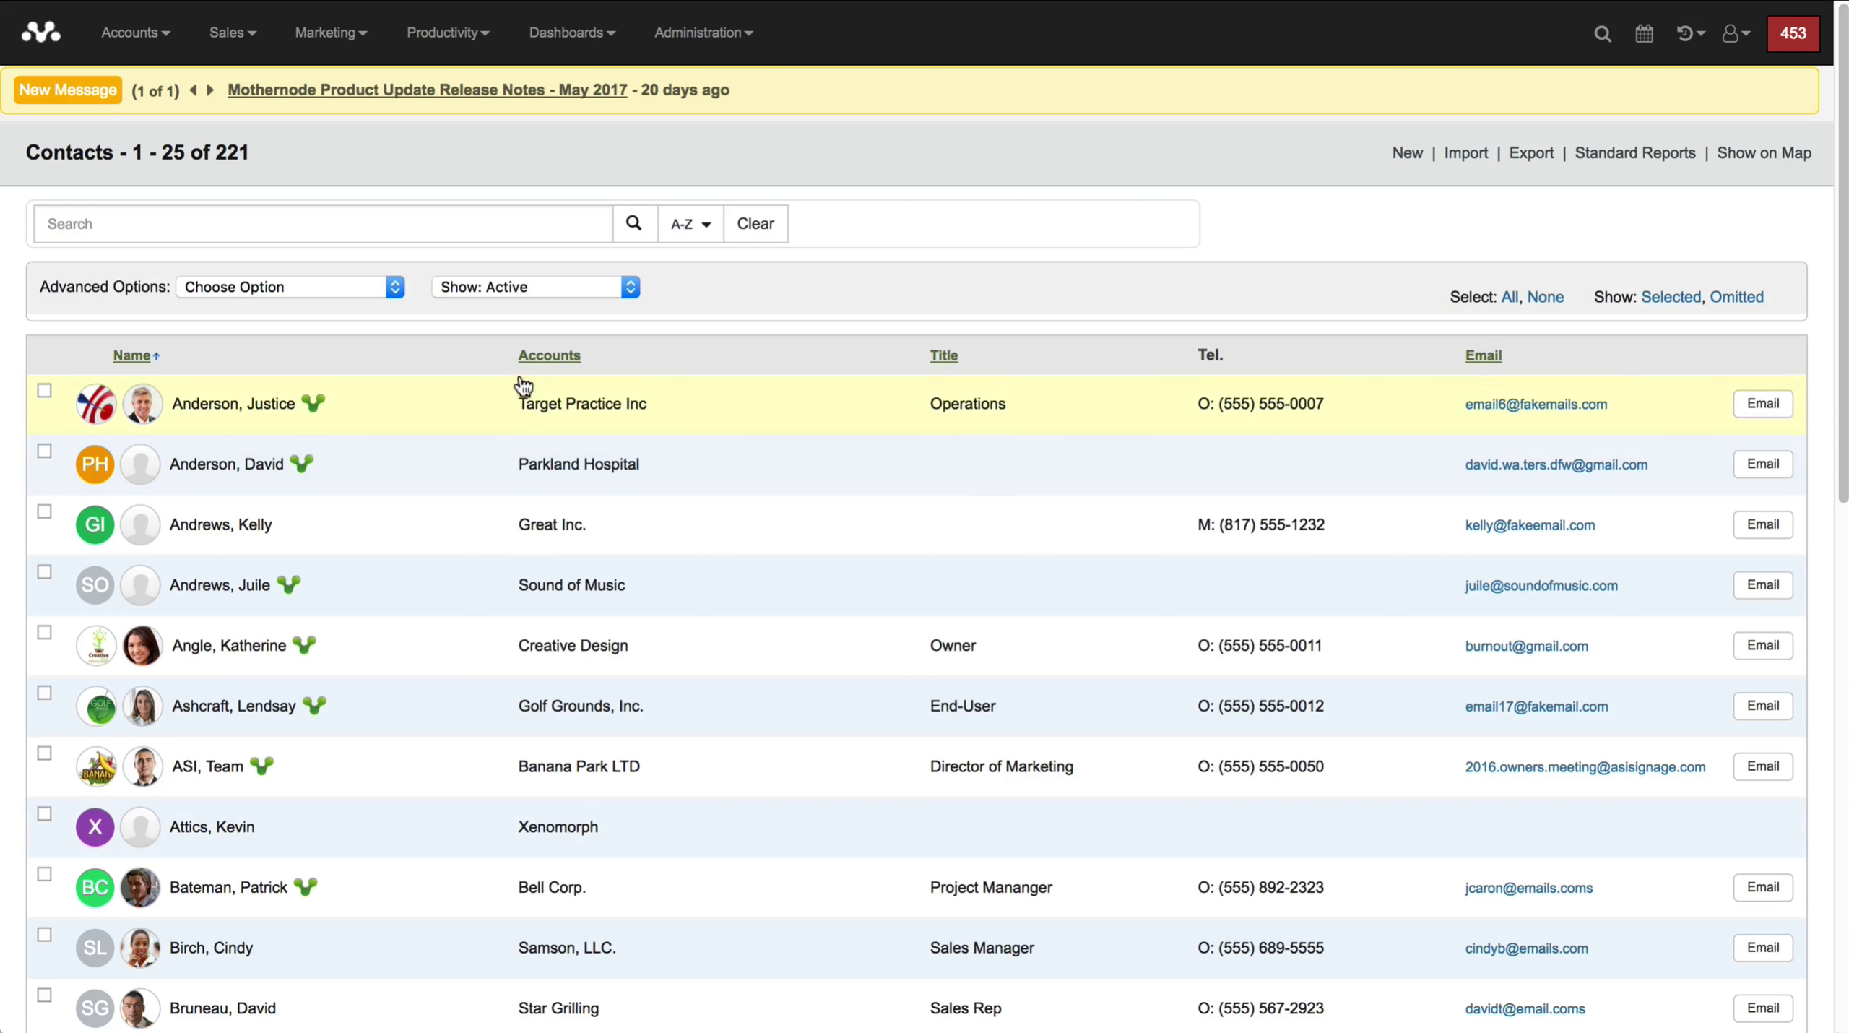
{"action": "left_click", "coordinate": [524, 289]}
{"action": "left_click", "coordinate": [524, 306]}
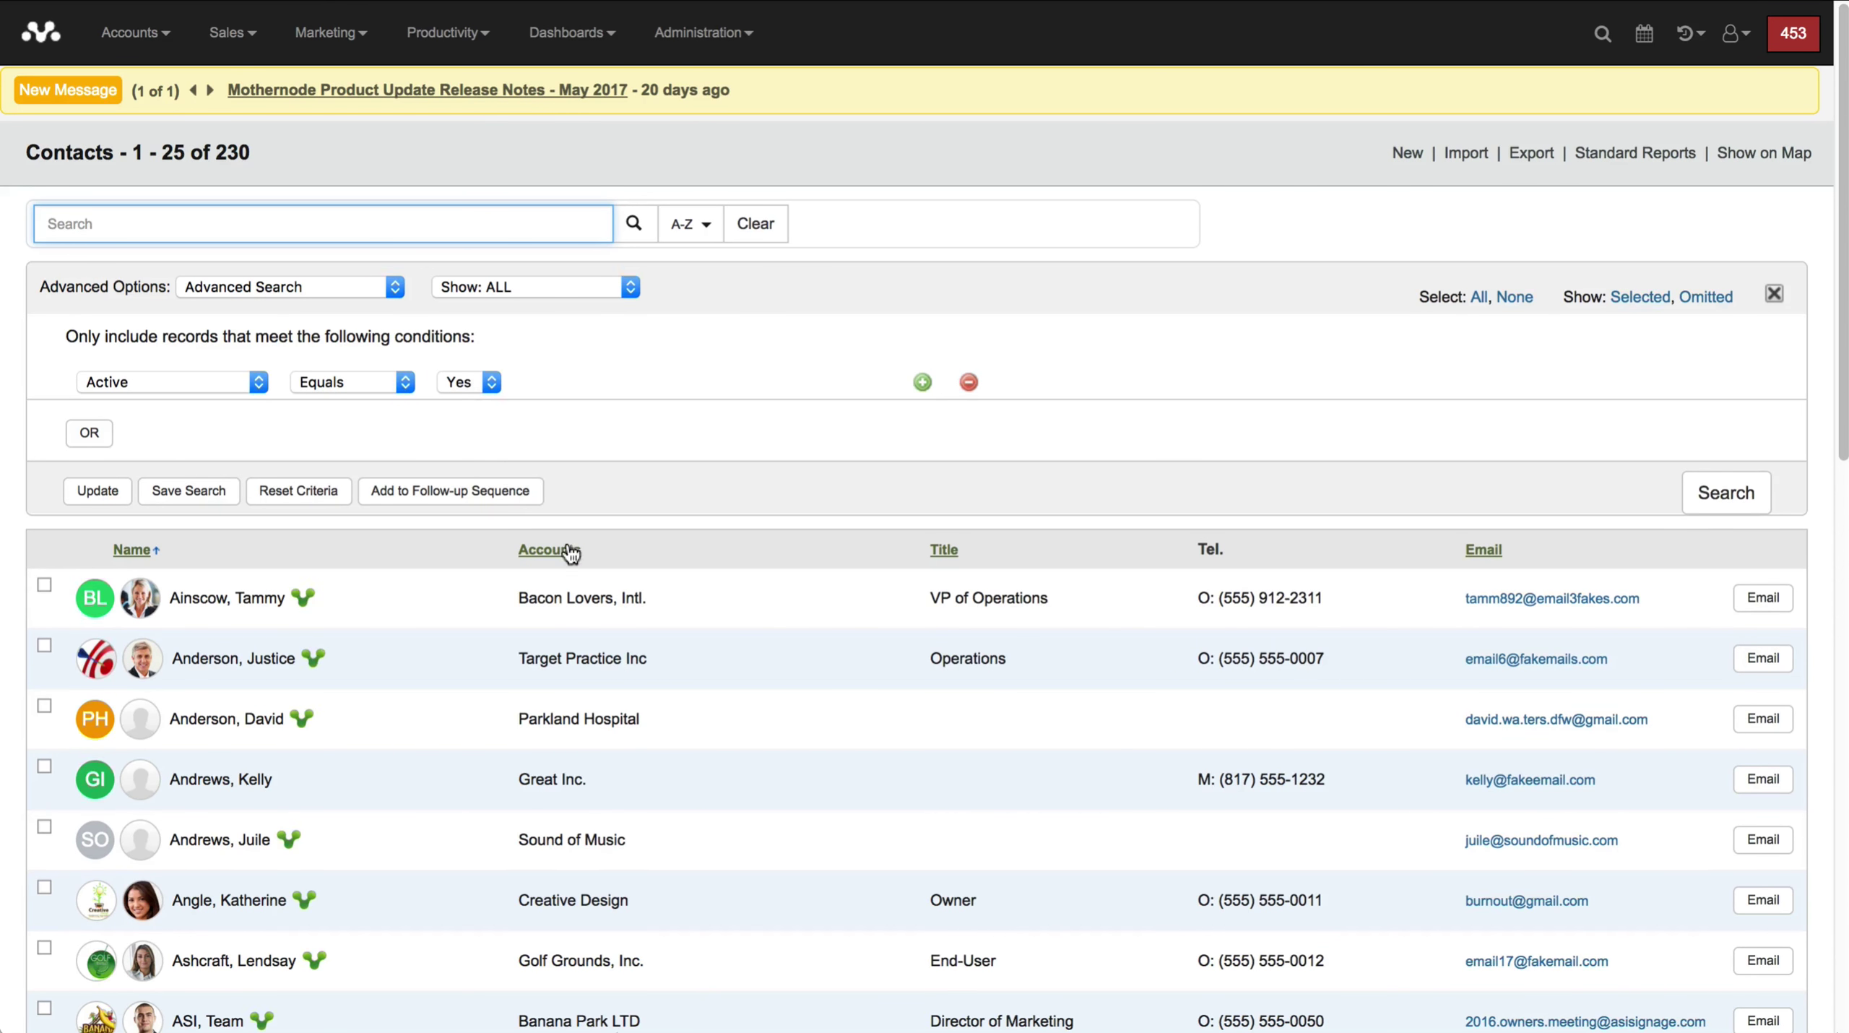
{"action": "scroll", "coordinate": [571, 554], "scroll_direction": "down", "scroll_amount": 2}
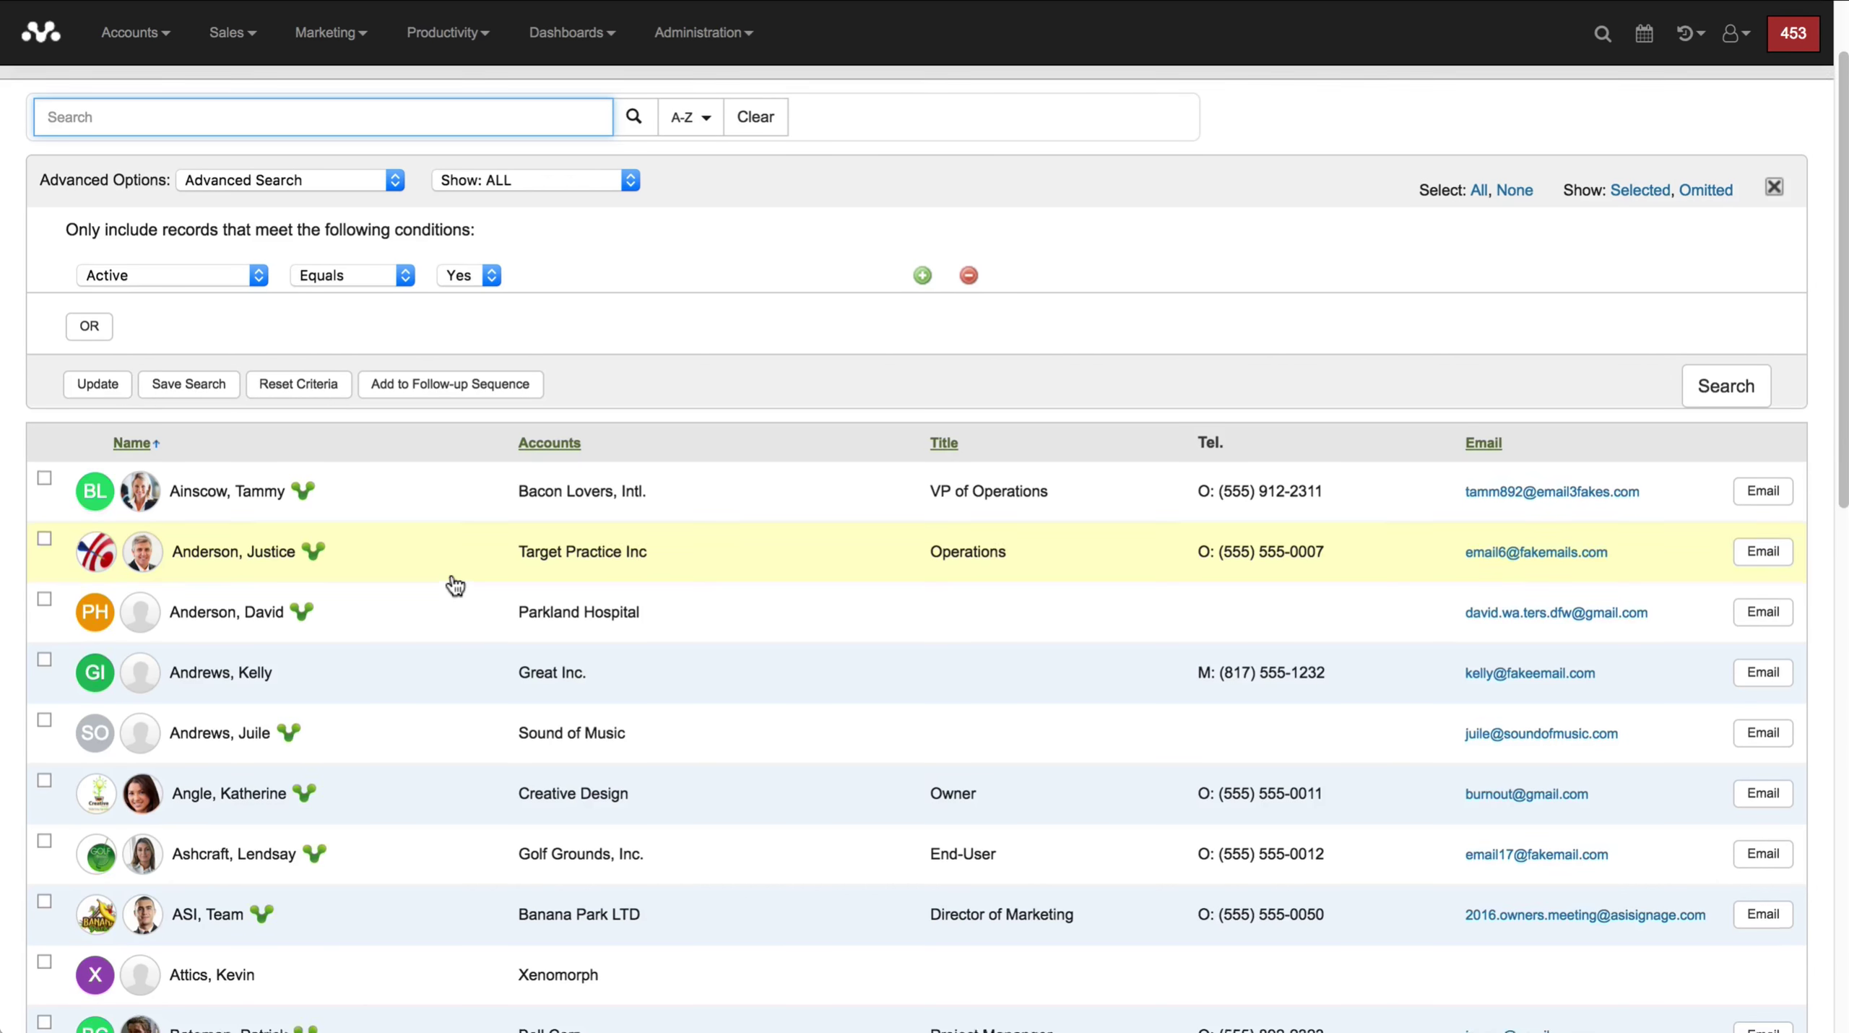
{"action": "scroll", "coordinate": [456, 582], "scroll_direction": "up", "scroll_amount": 2}
Apply the Marketing Lists saved search, showing 9 active Marketing List contacts.
{"action": "left_click", "coordinate": [1774, 293]}
{"action": "left_click", "coordinate": [548, 290]}
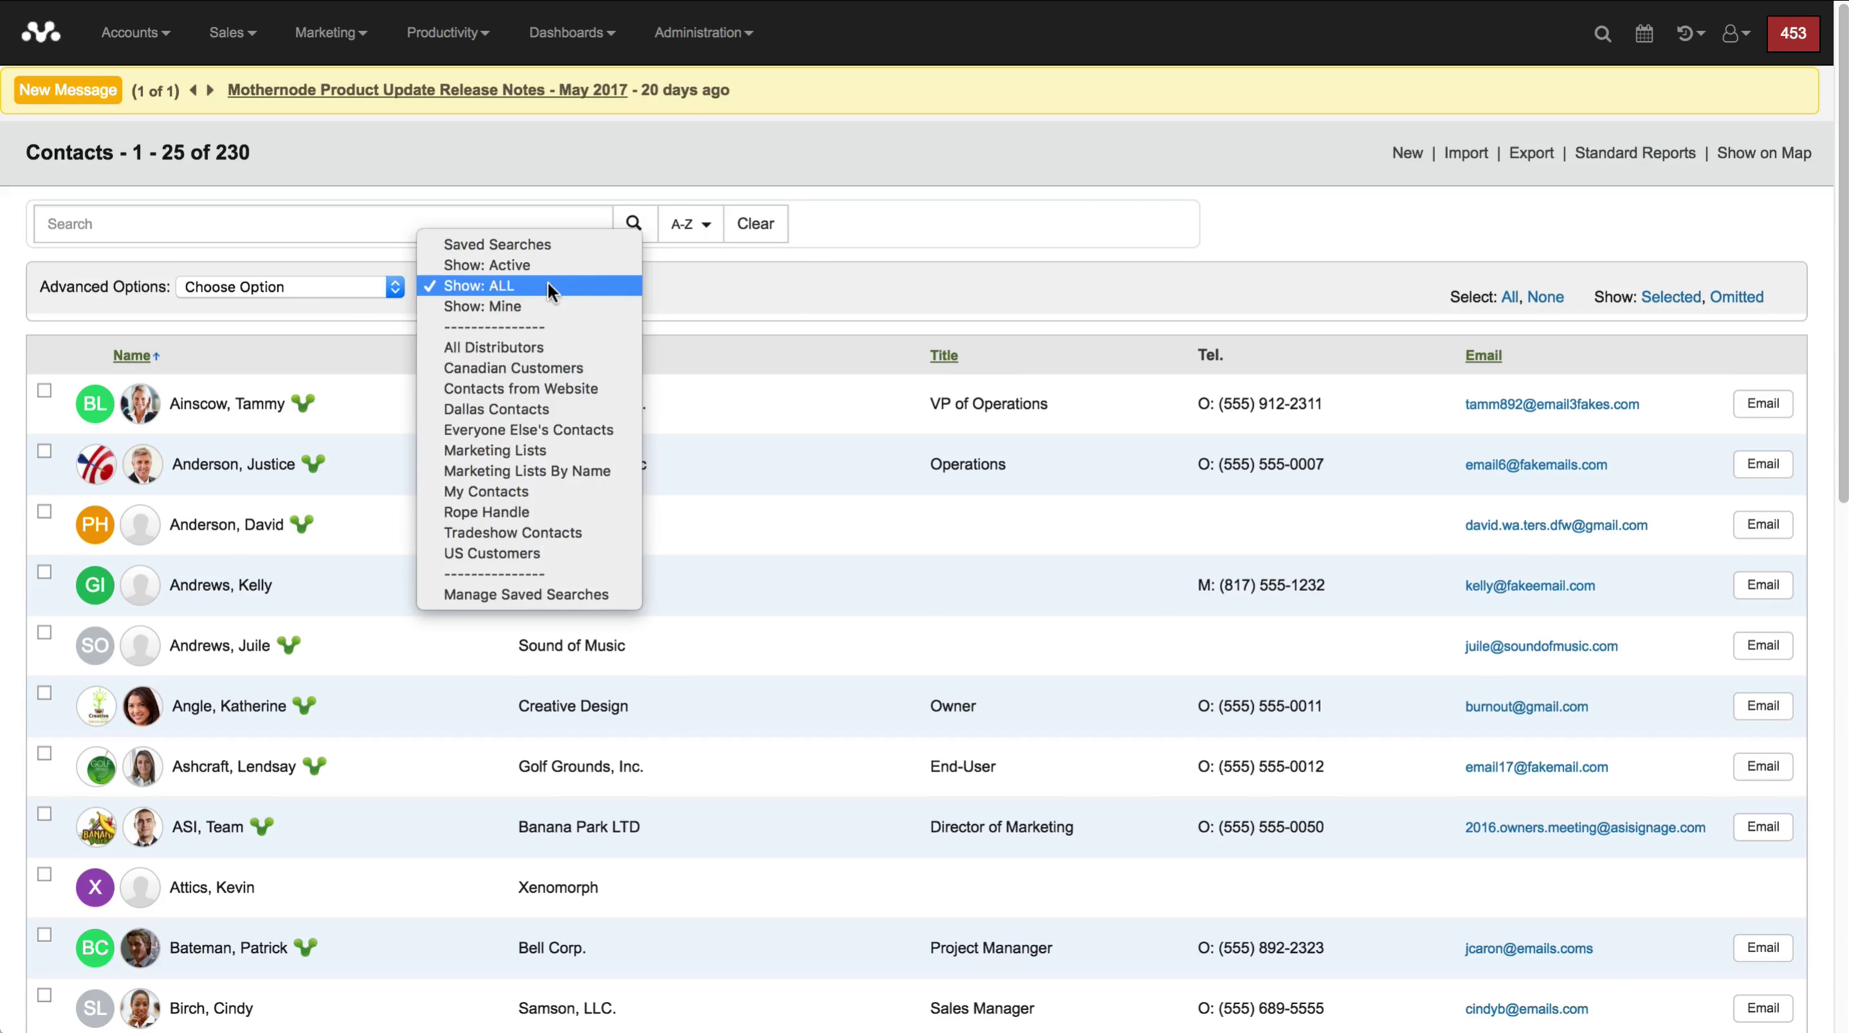
{"action": "left_click", "coordinate": [548, 286]}
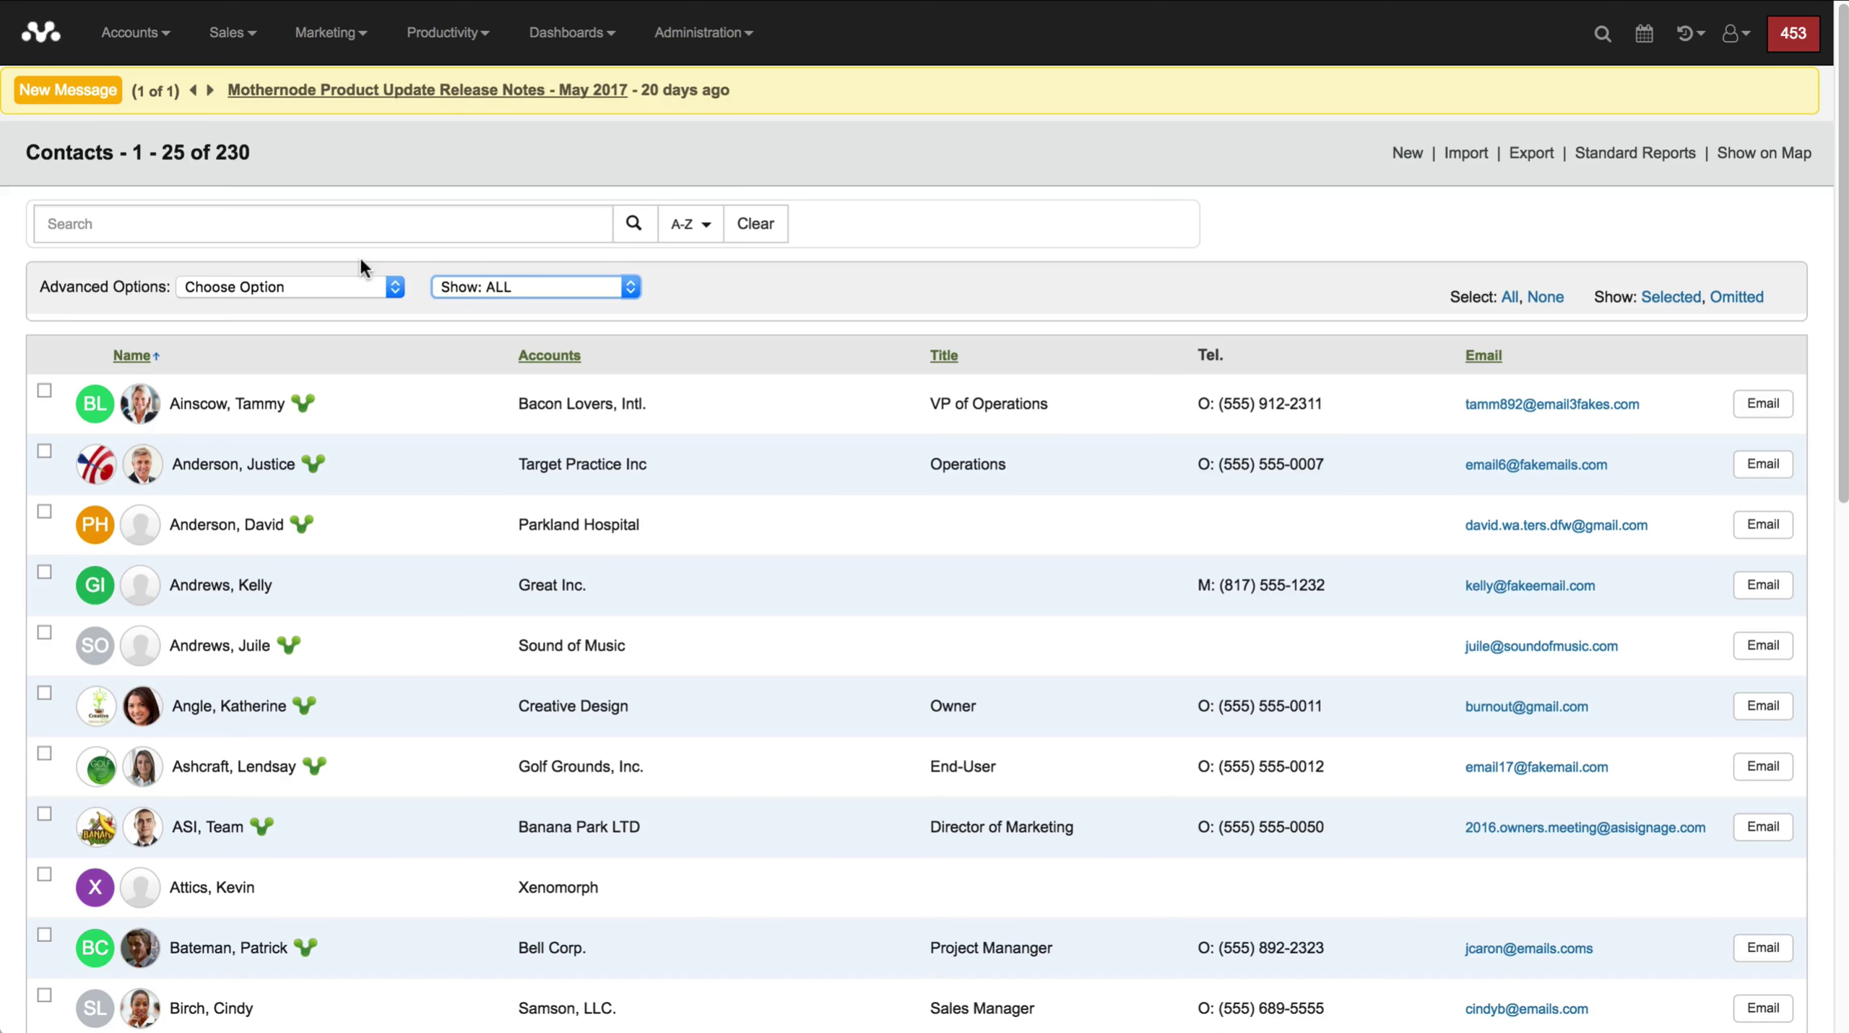
{"action": "left_click", "coordinate": [468, 286]}
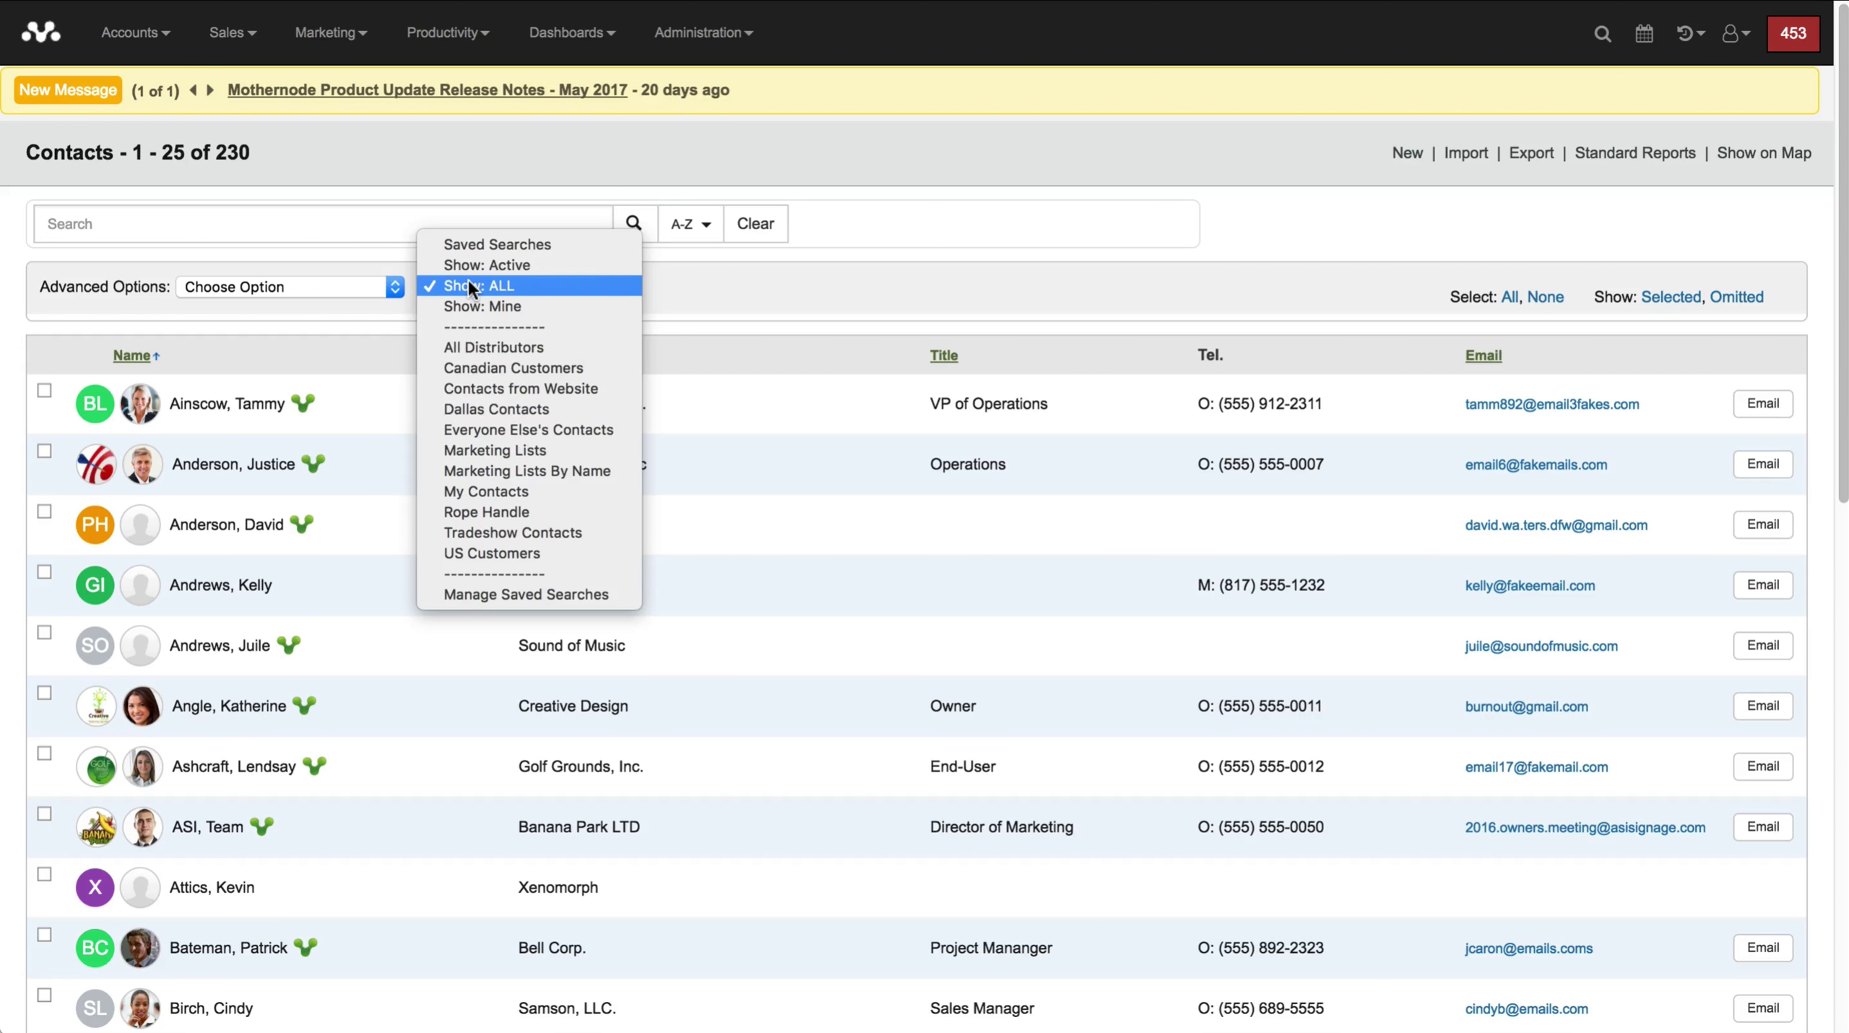
{"action": "left_click", "coordinate": [499, 451]}
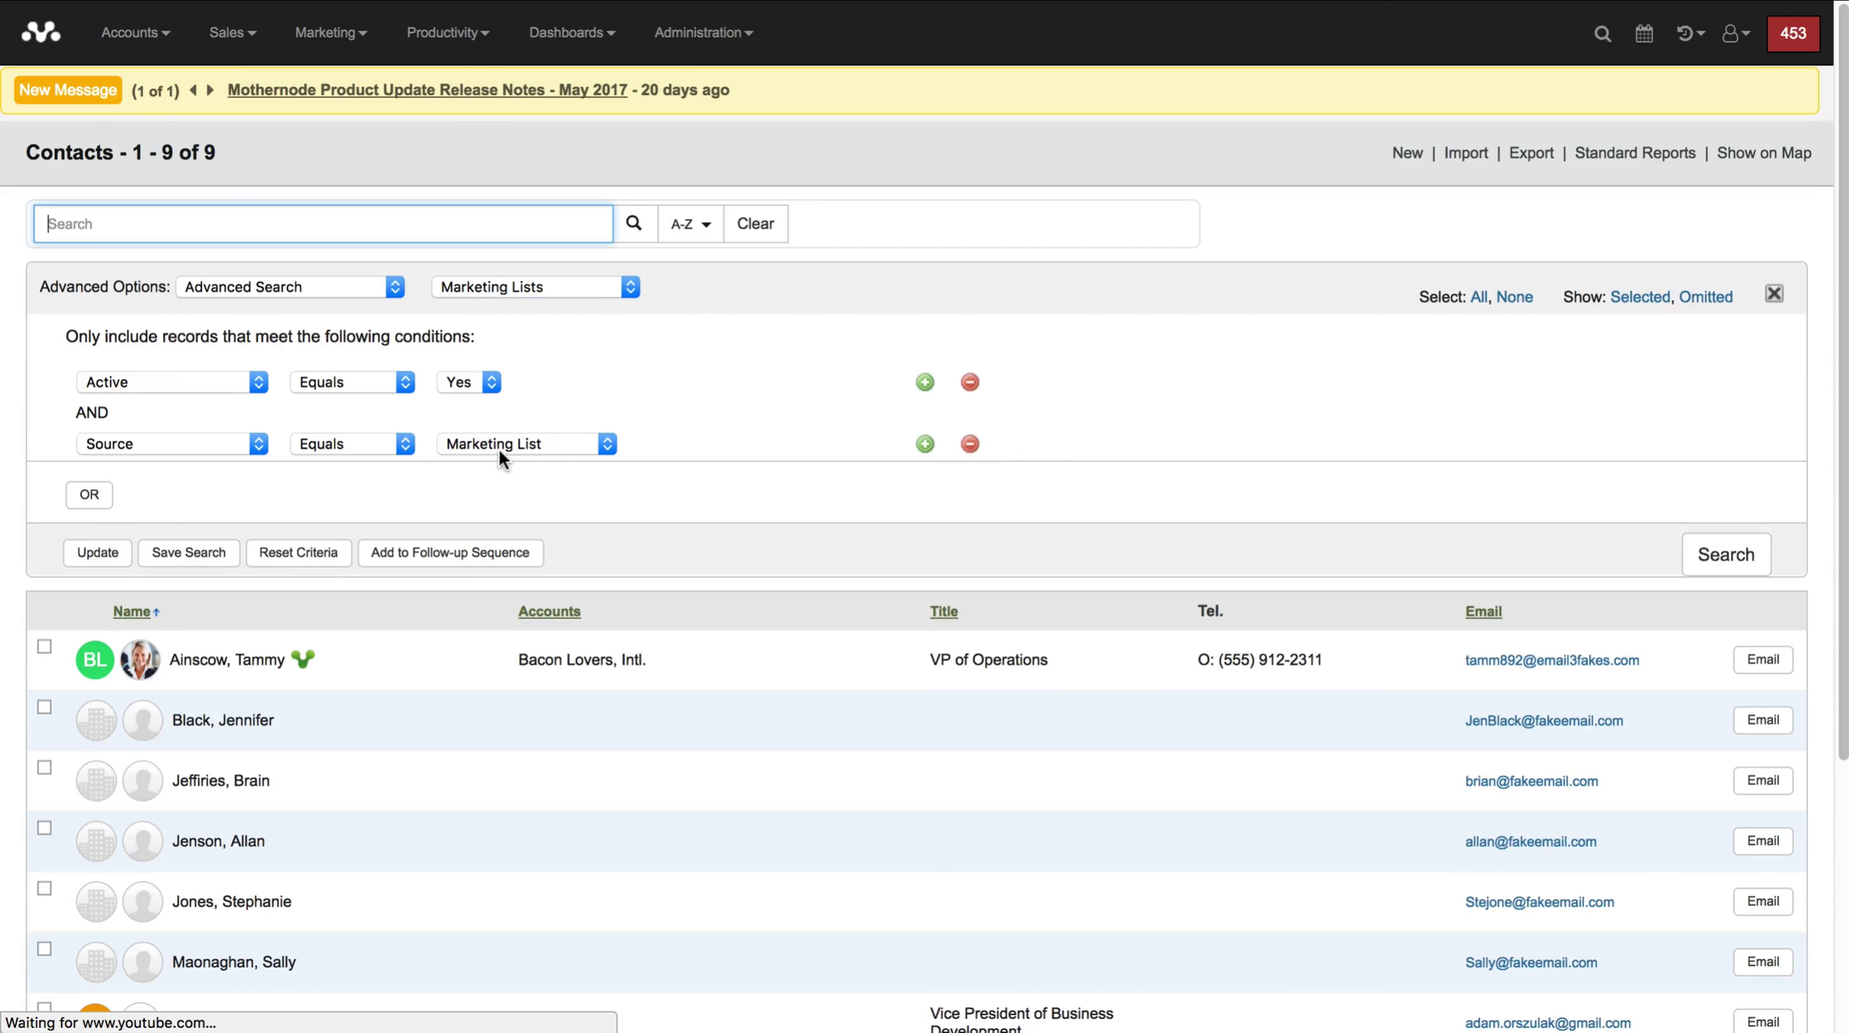
{"action": "scroll", "coordinate": [534, 520], "scroll_direction": "down", "scroll_amount": 2}
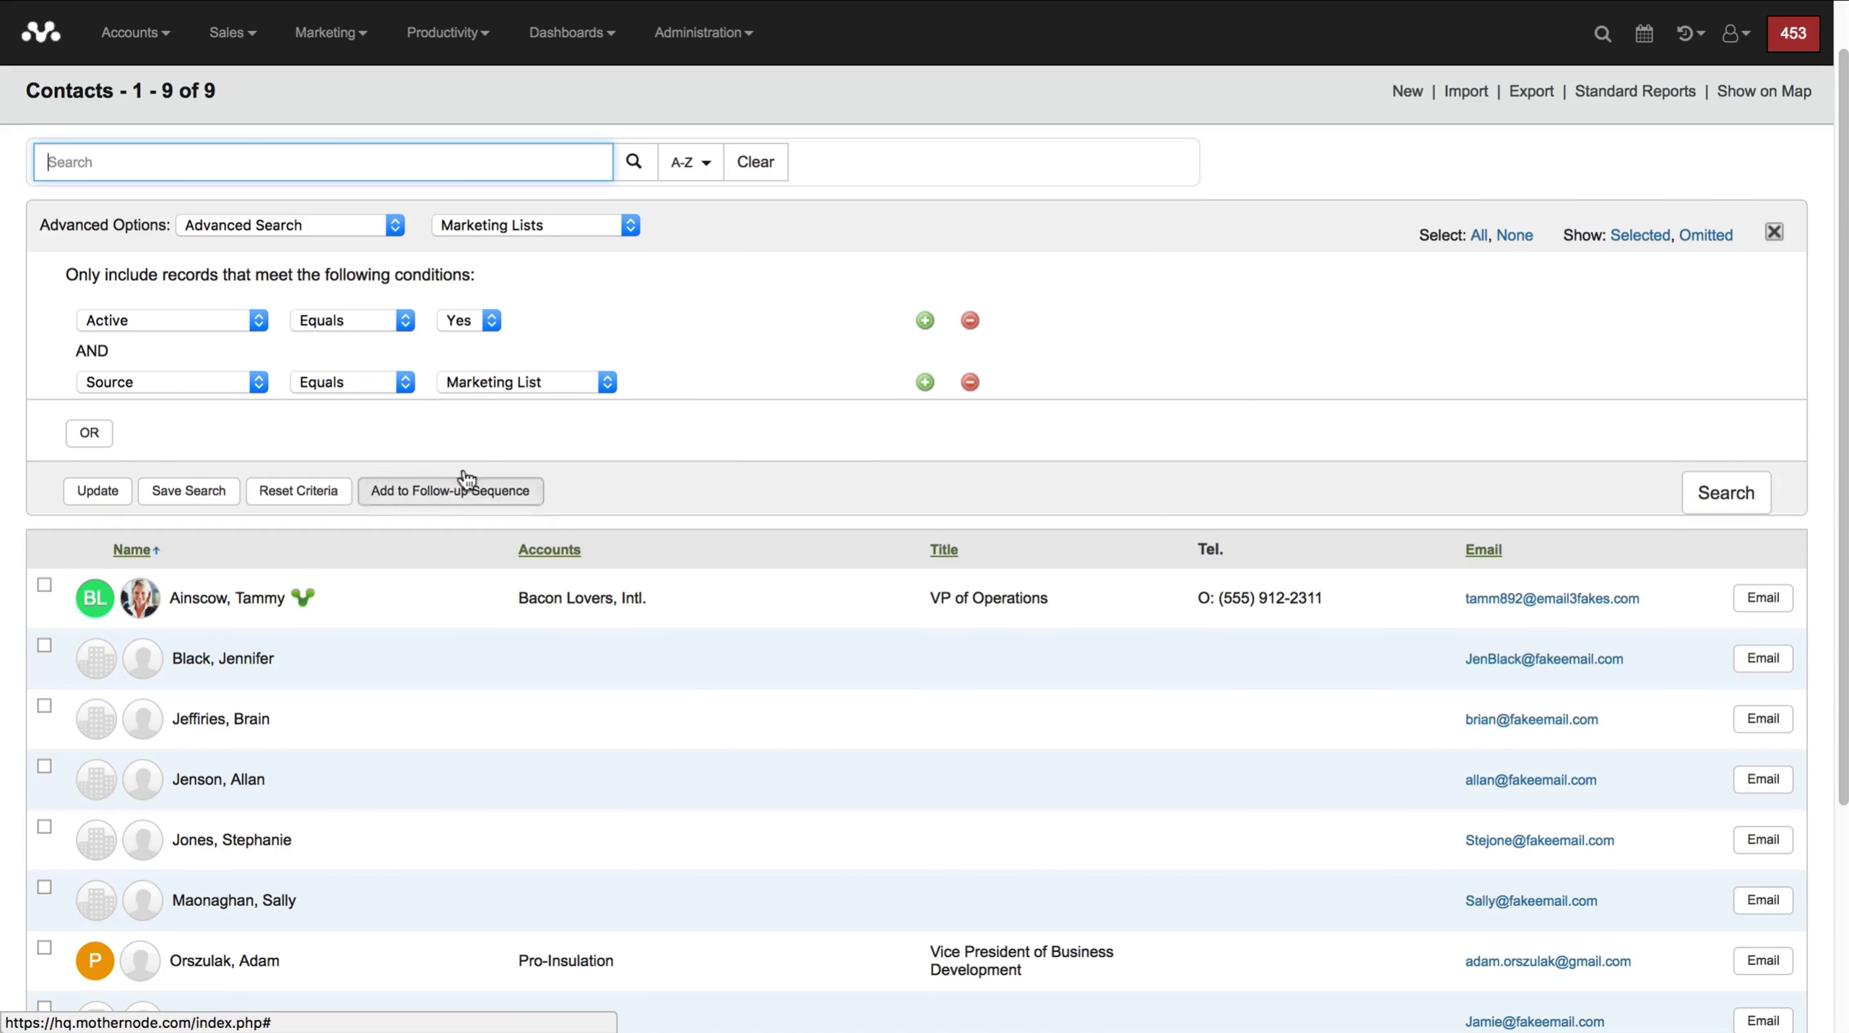
{"action": "scroll", "coordinate": [459, 484], "scroll_direction": "down", "scroll_amount": 5}
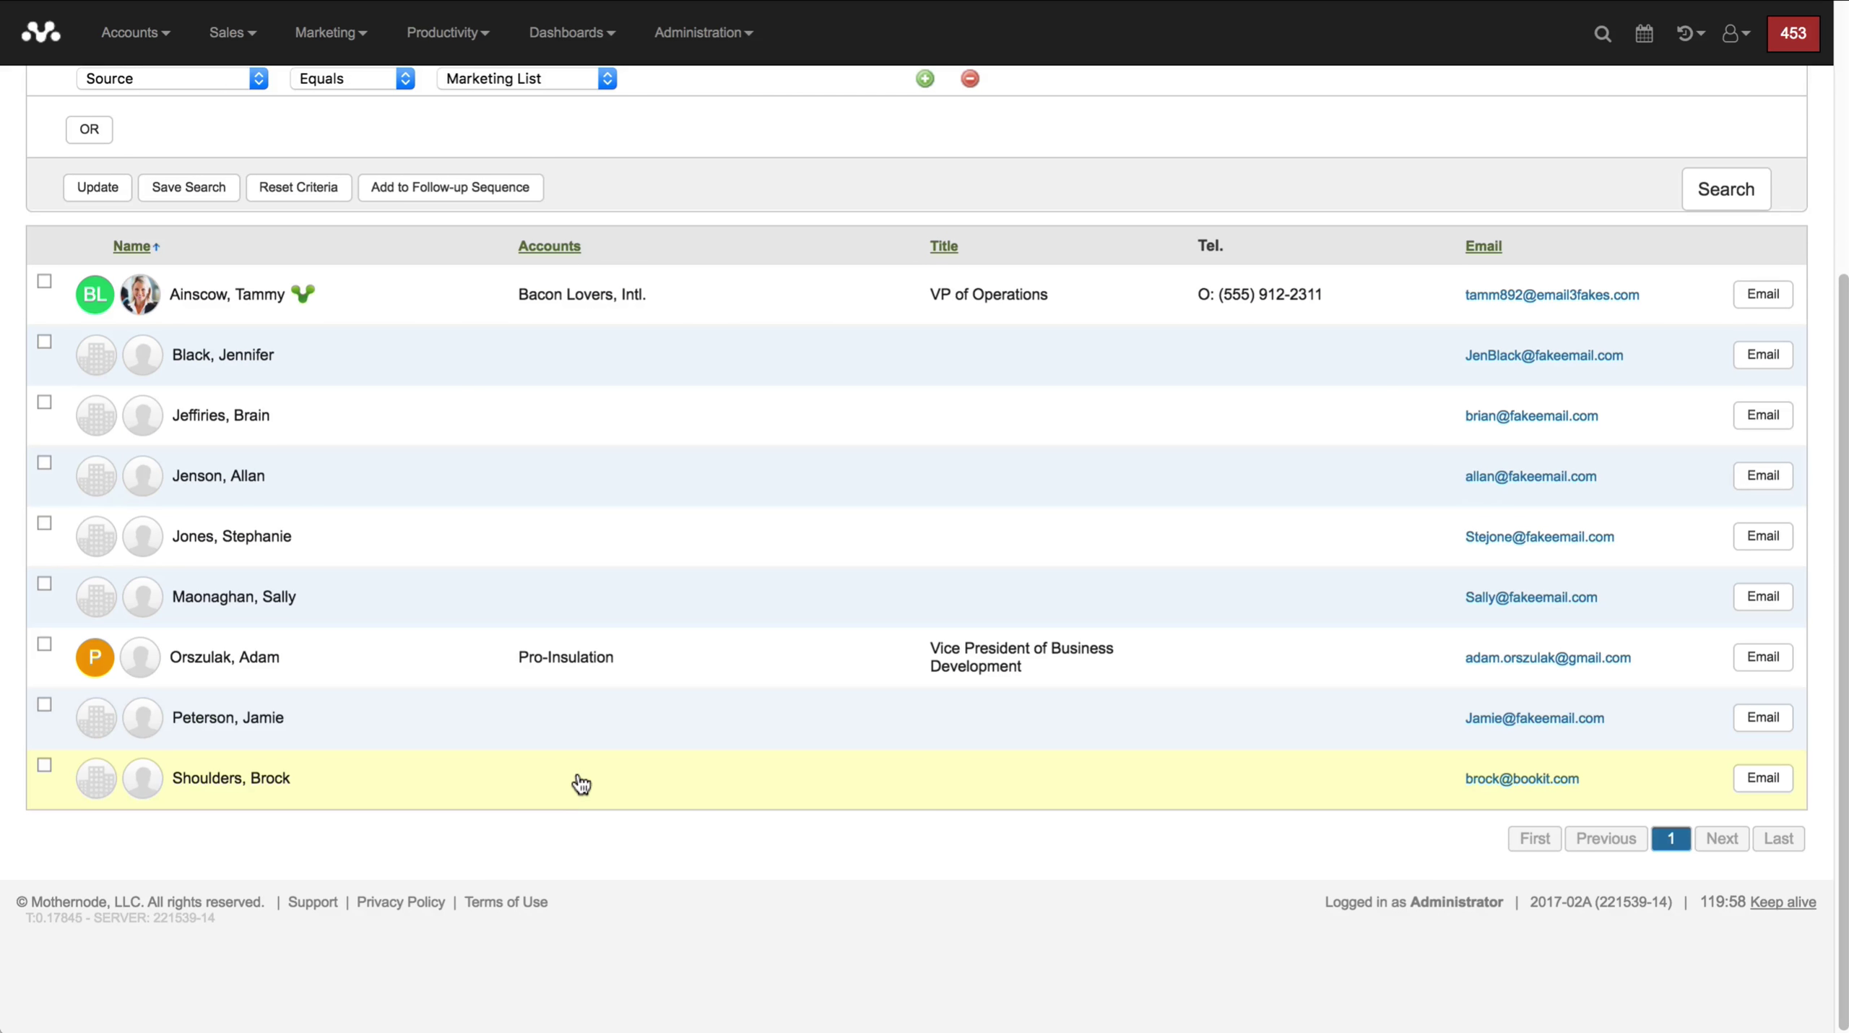
{"action": "scroll", "coordinate": [574, 779], "scroll_direction": "up", "scroll_amount": 6}
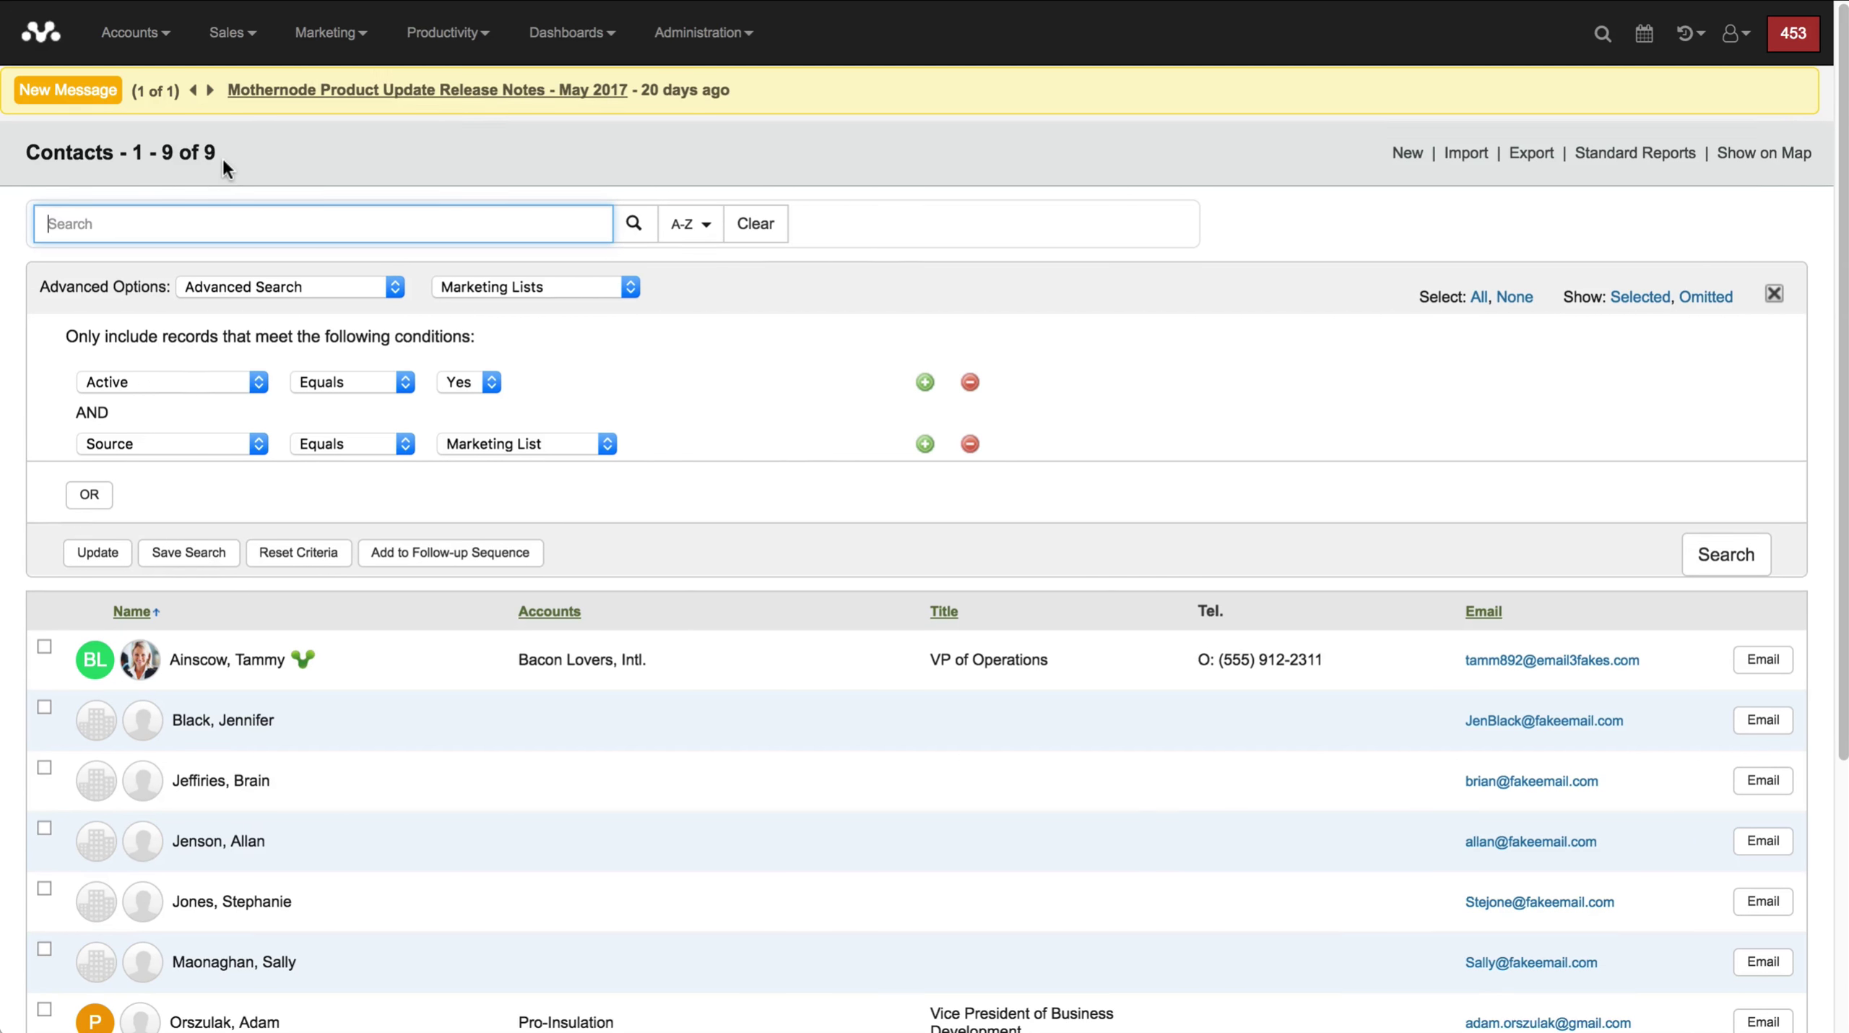
{"action": "scroll", "coordinate": [222, 169], "scroll_direction": "down", "scroll_amount": 5}
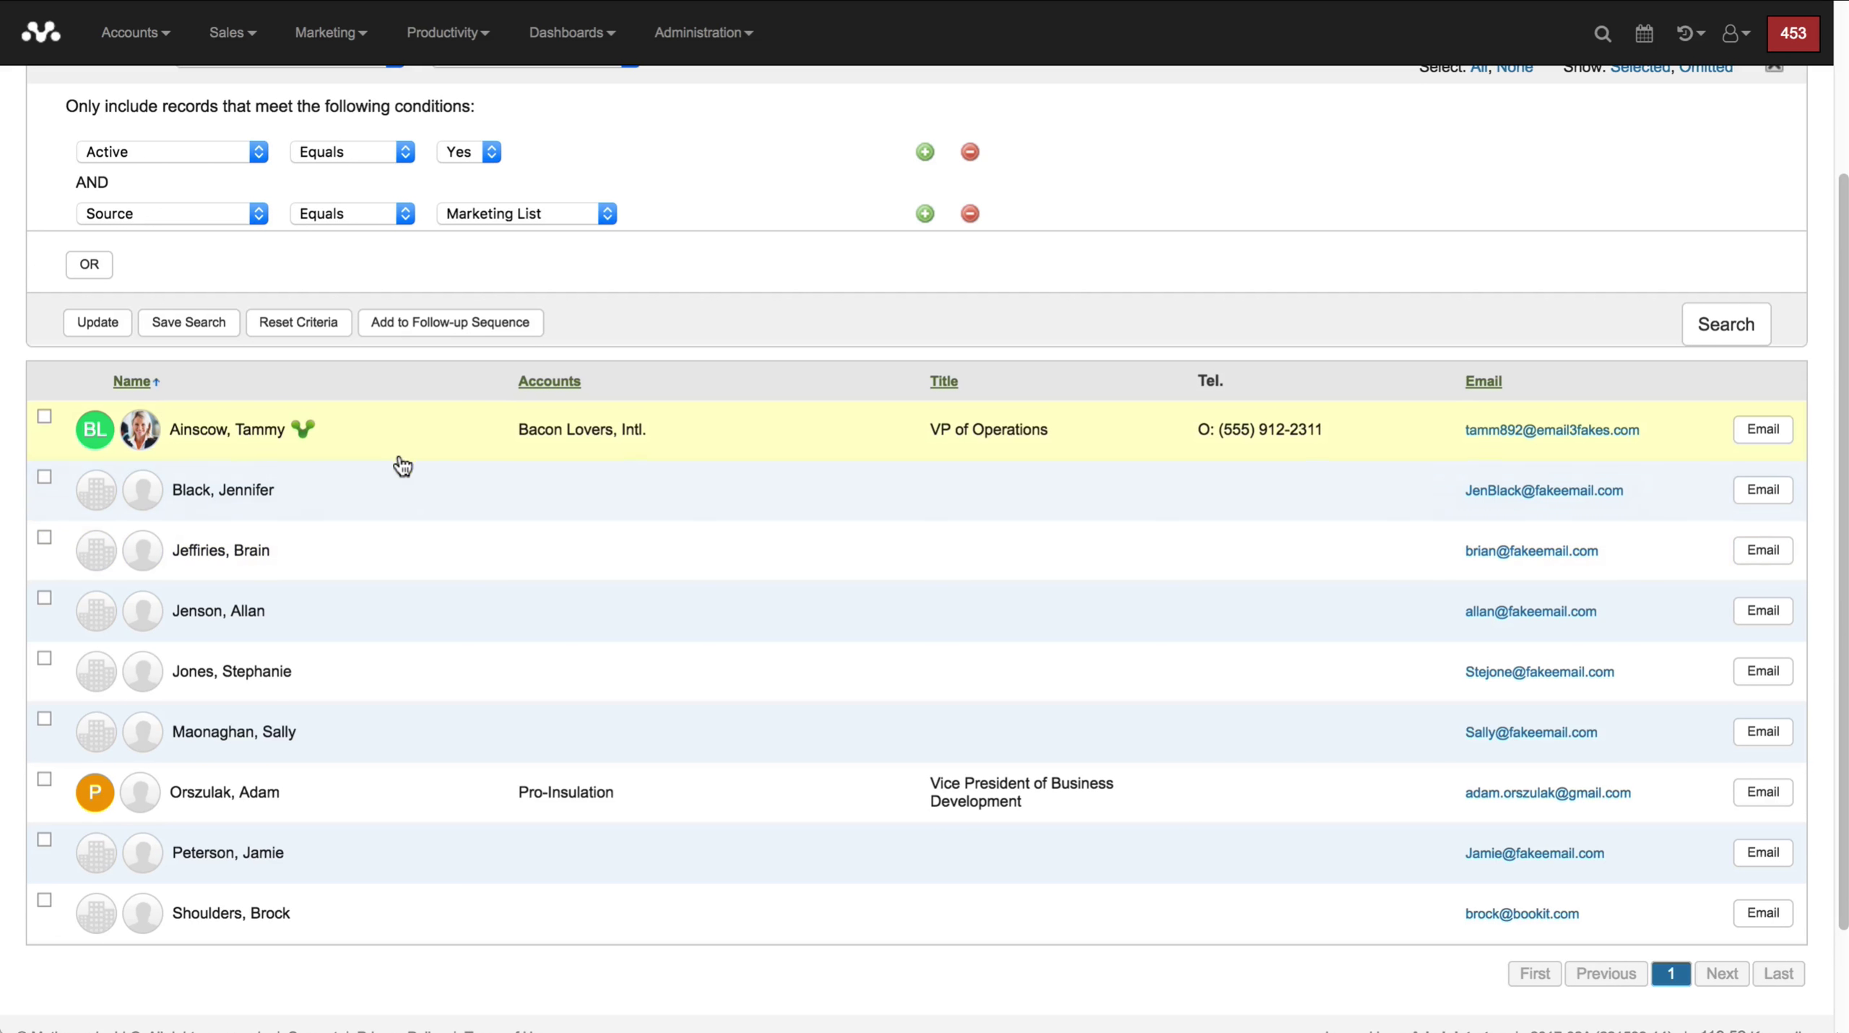
{"action": "scroll", "coordinate": [471, 500], "scroll_direction": "up", "scroll_amount": 1}
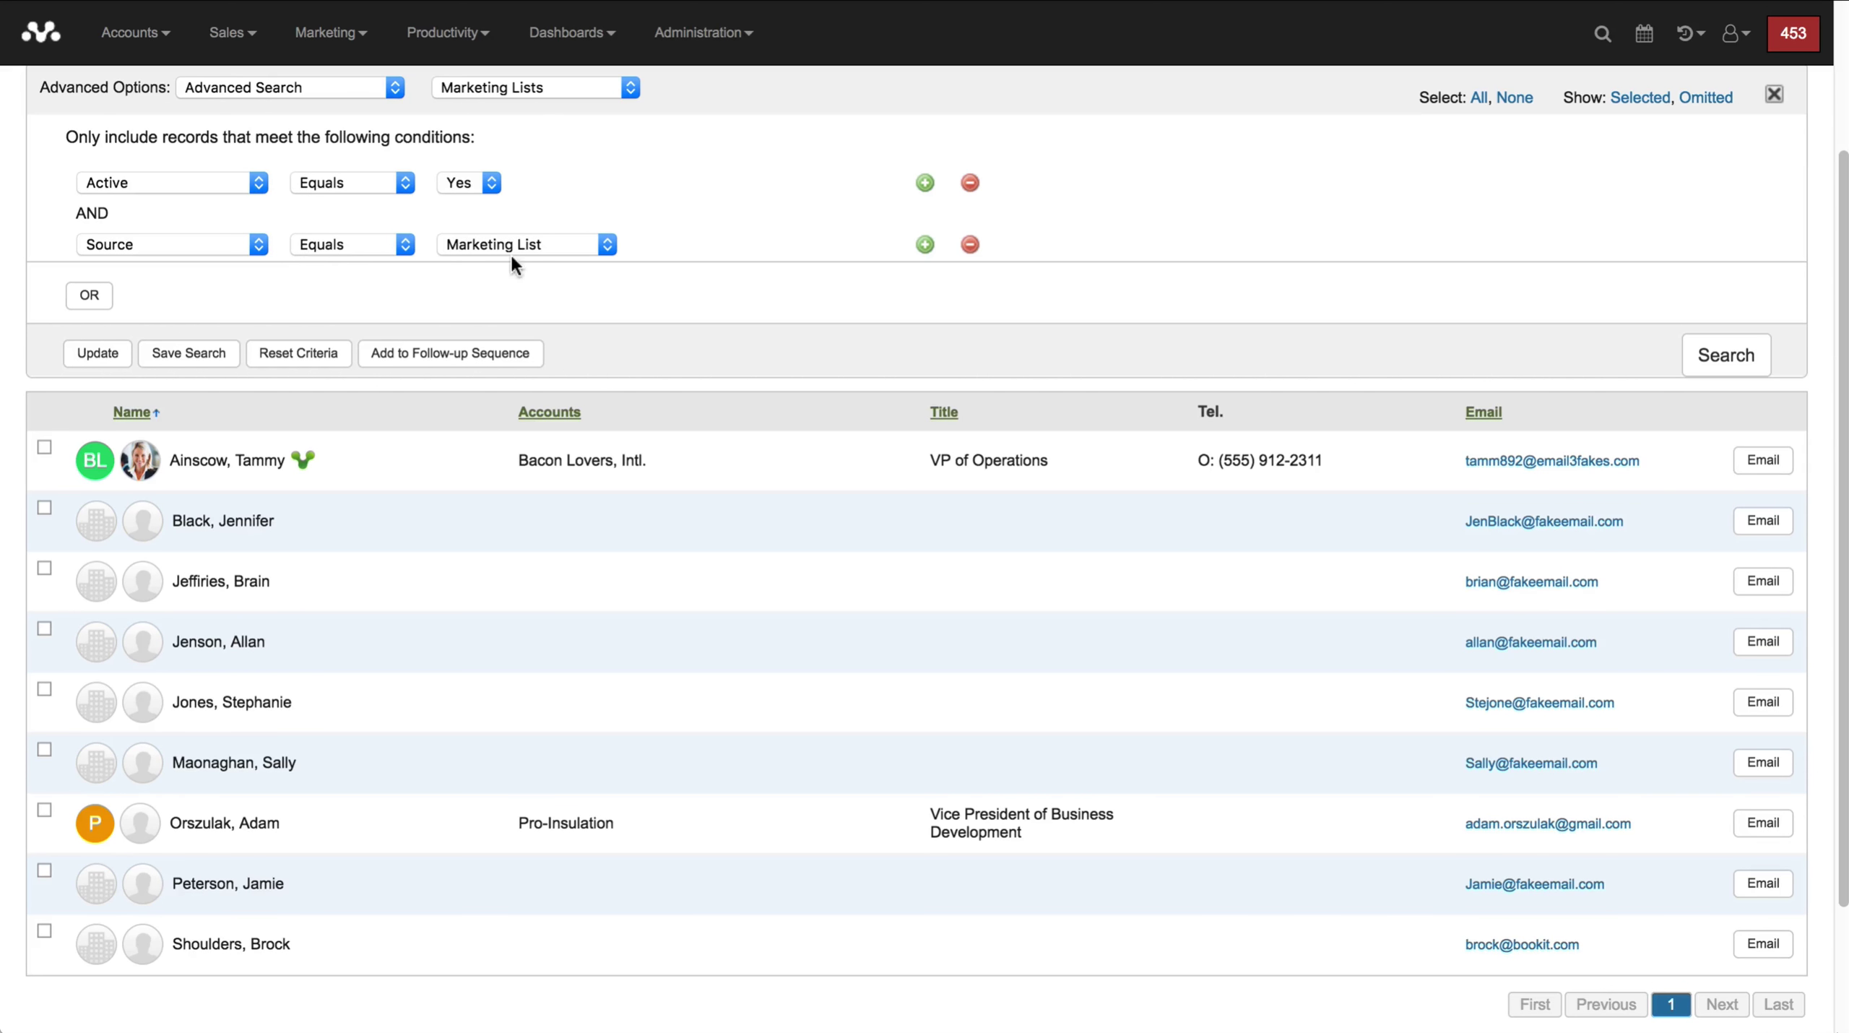
{"action": "scroll", "coordinate": [564, 435], "scroll_direction": "up", "scroll_amount": 5}
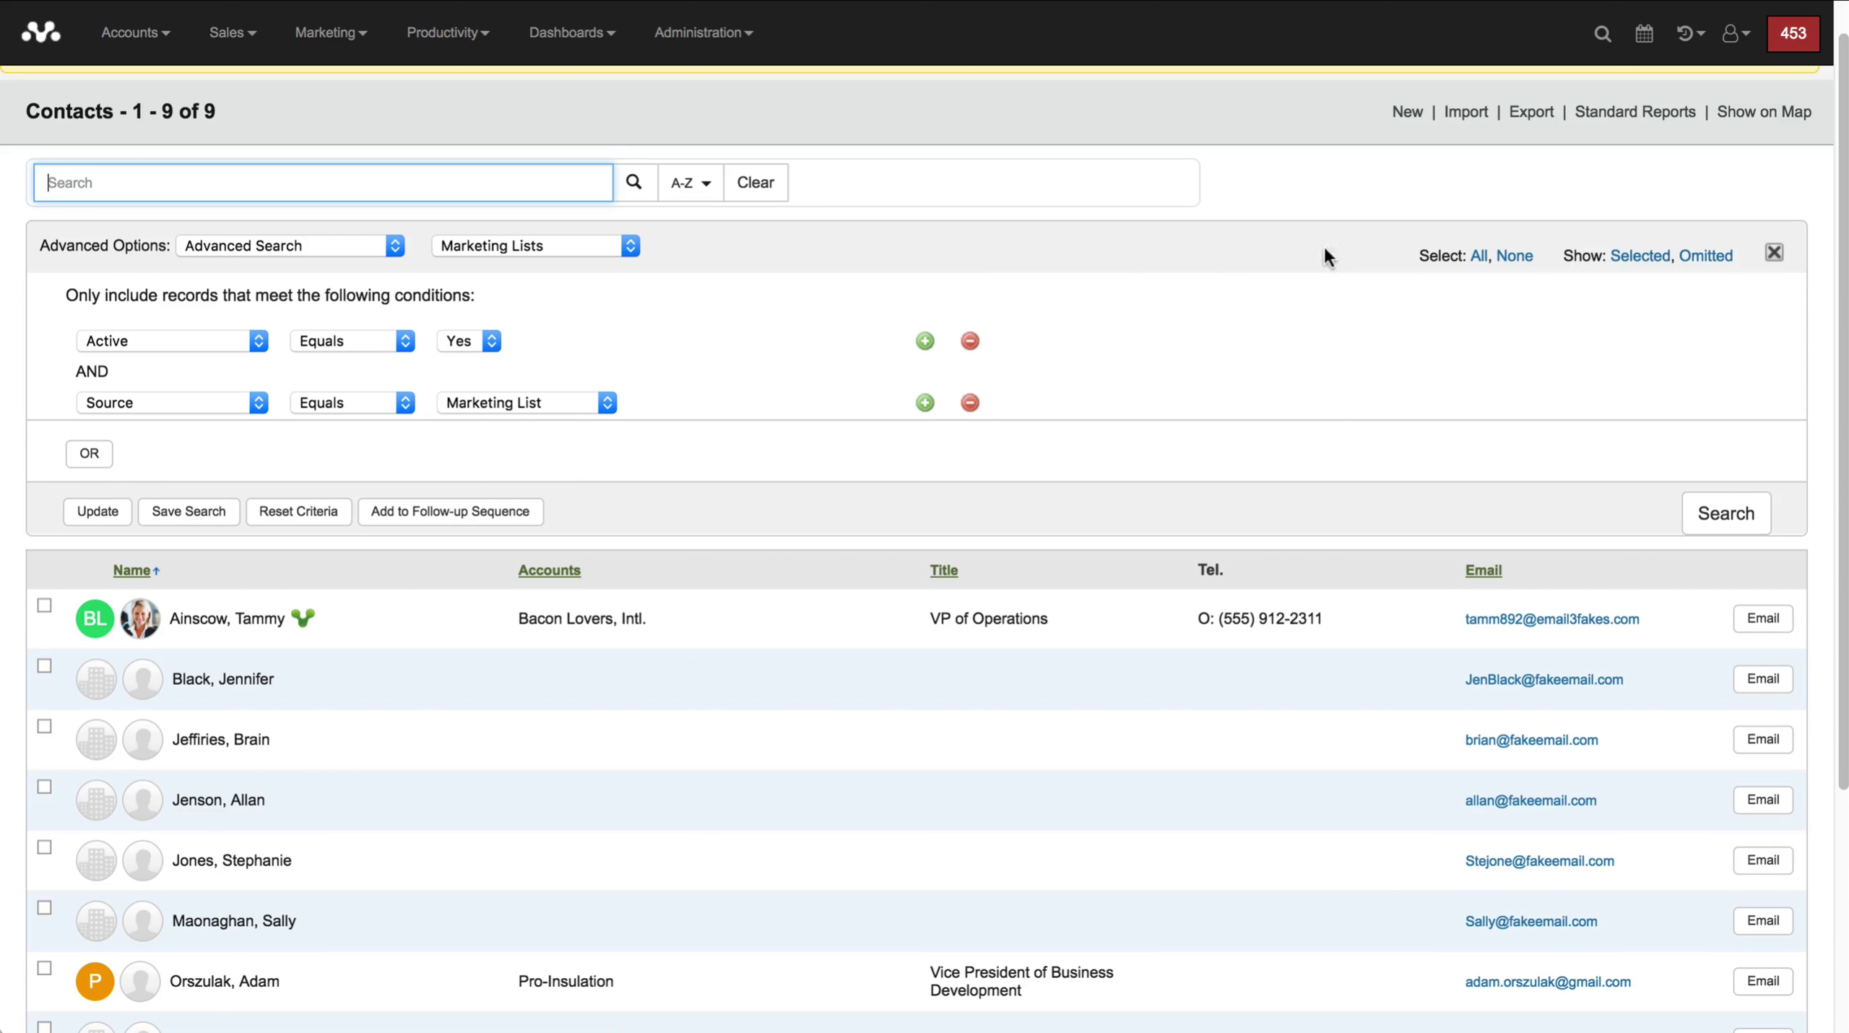
{"action": "left_click", "coordinate": [1779, 248]}
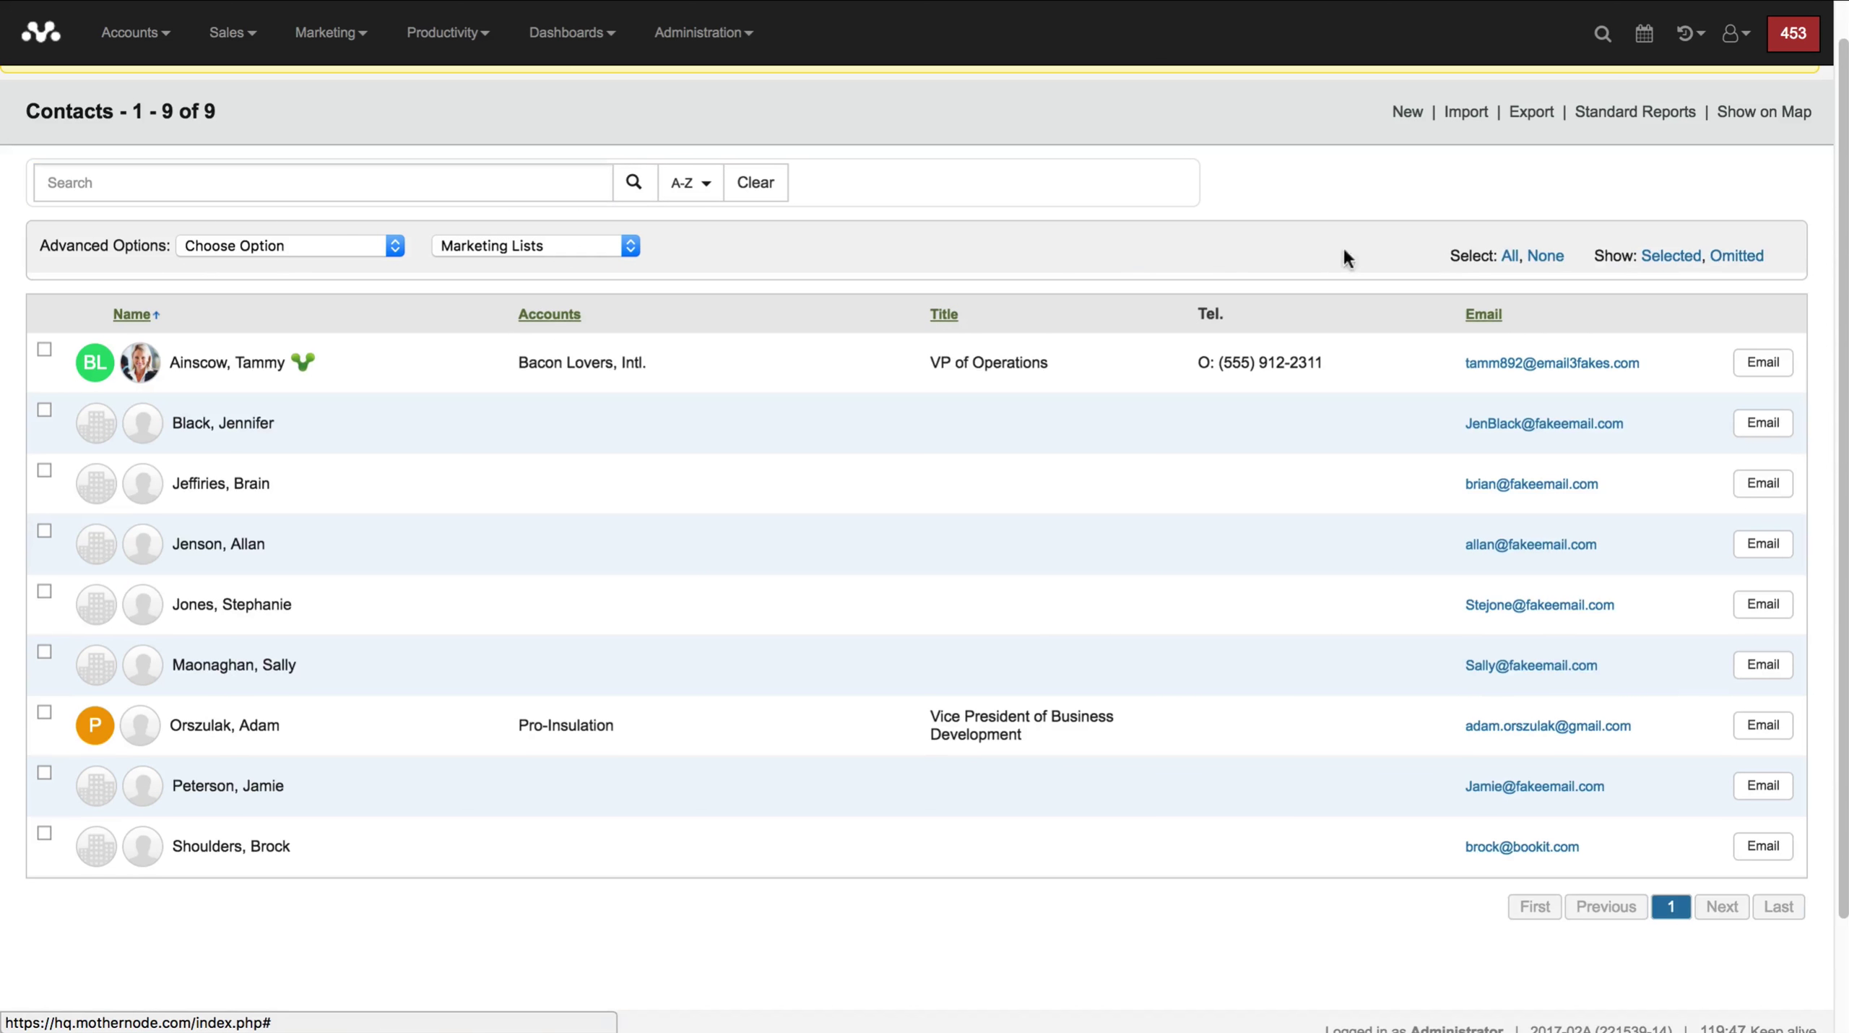
{"action": "left_click", "coordinate": [521, 241]}
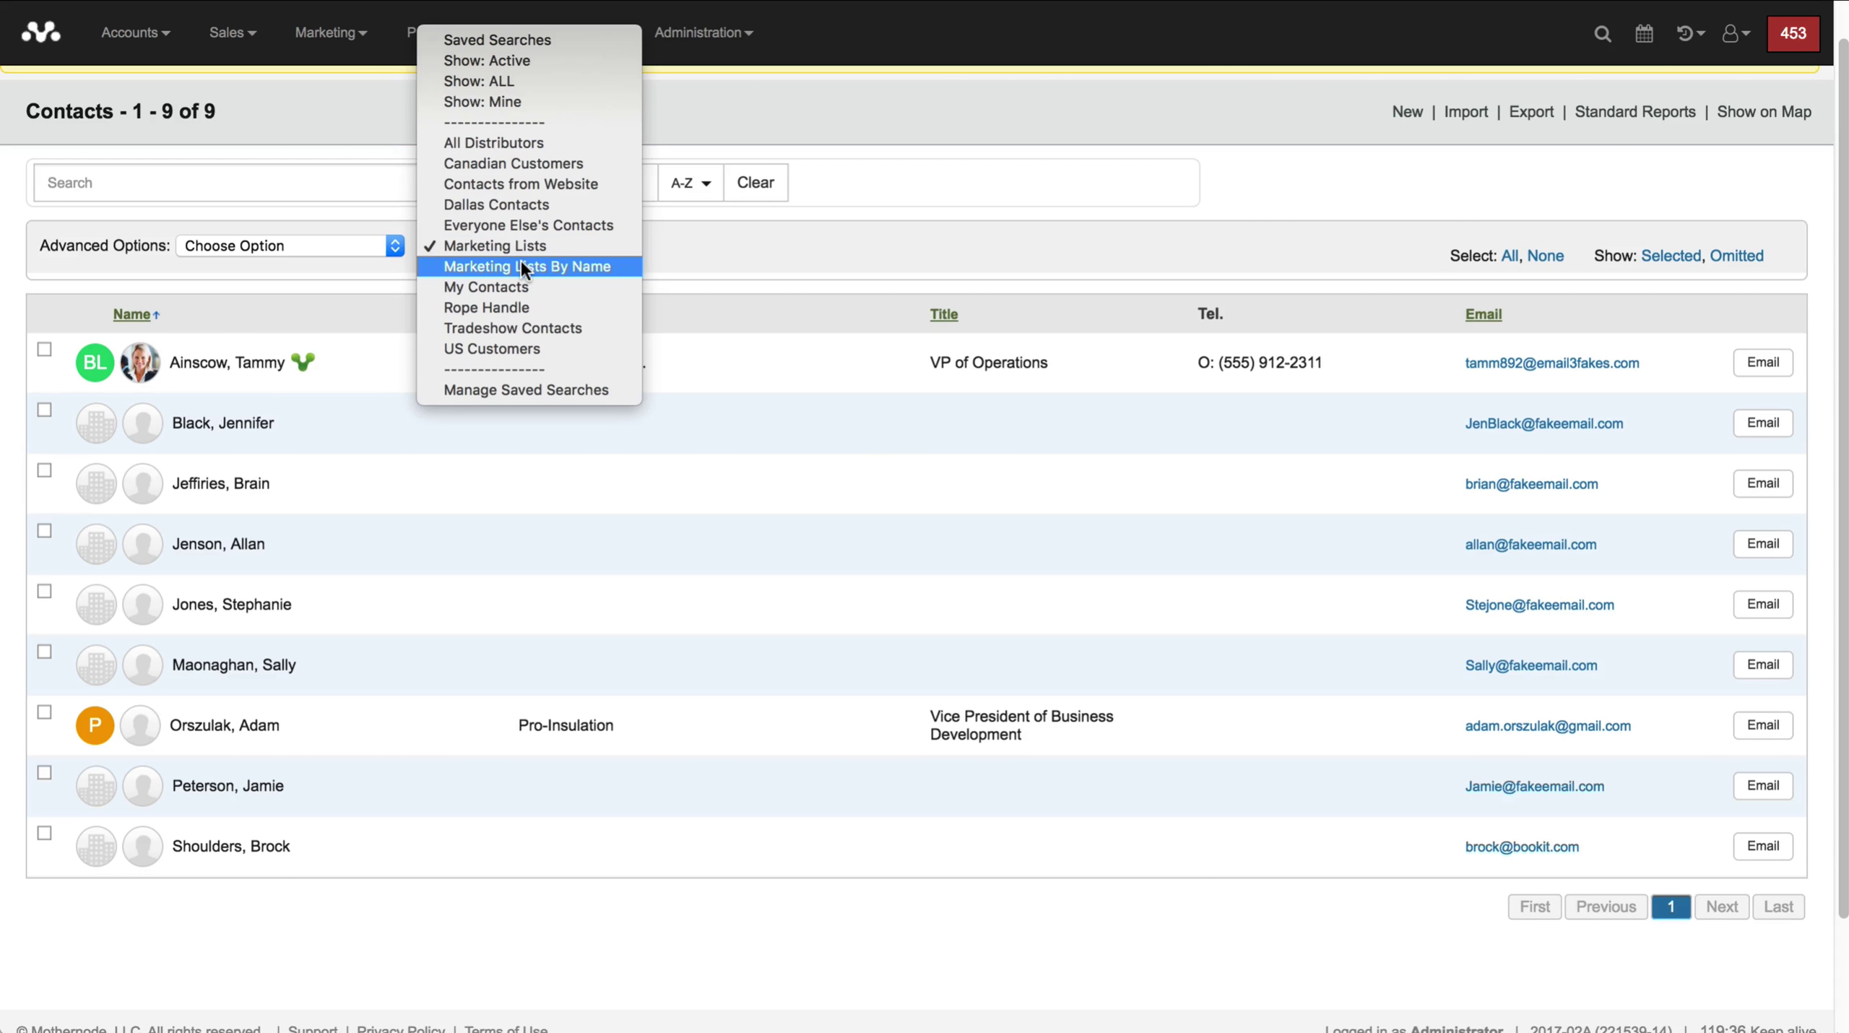
Load the Marketing Lists By Name search and add Marketing Tags contains 'grape', showing 7 contacts.
{"action": "left_click", "coordinate": [522, 265]}
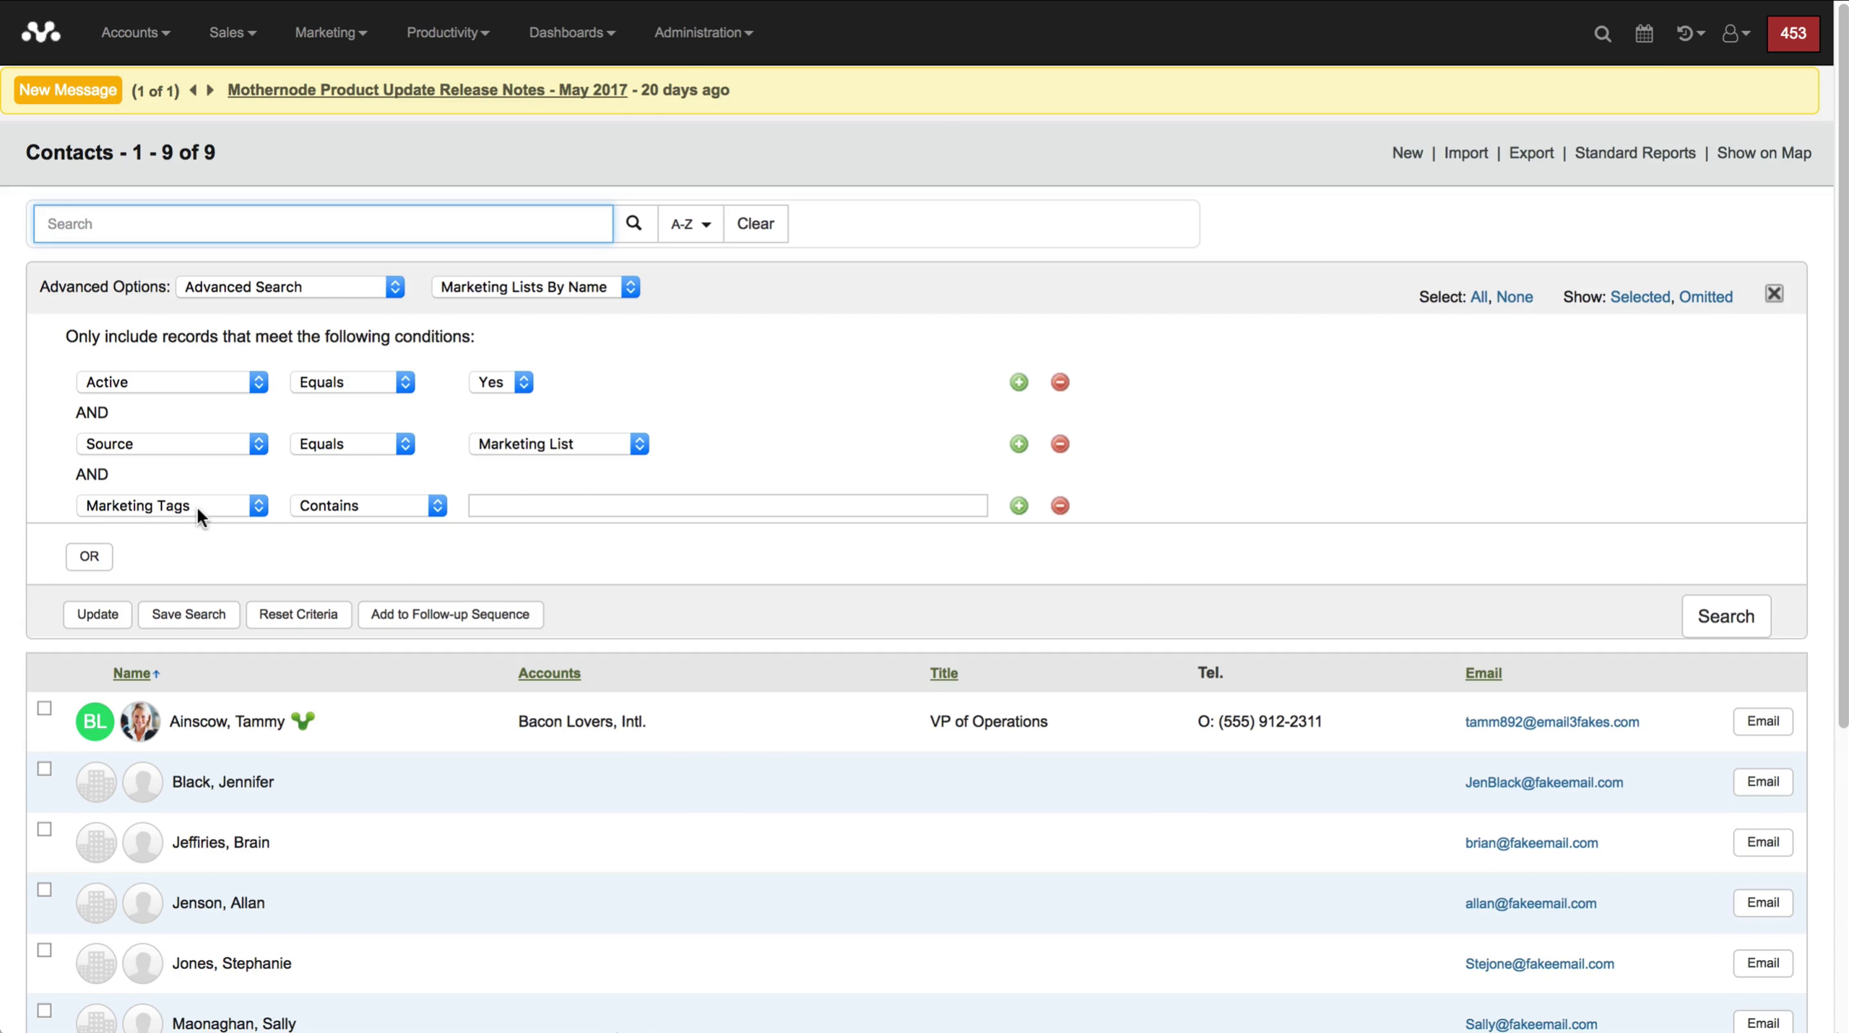
{"action": "left_click", "coordinate": [485, 502]}
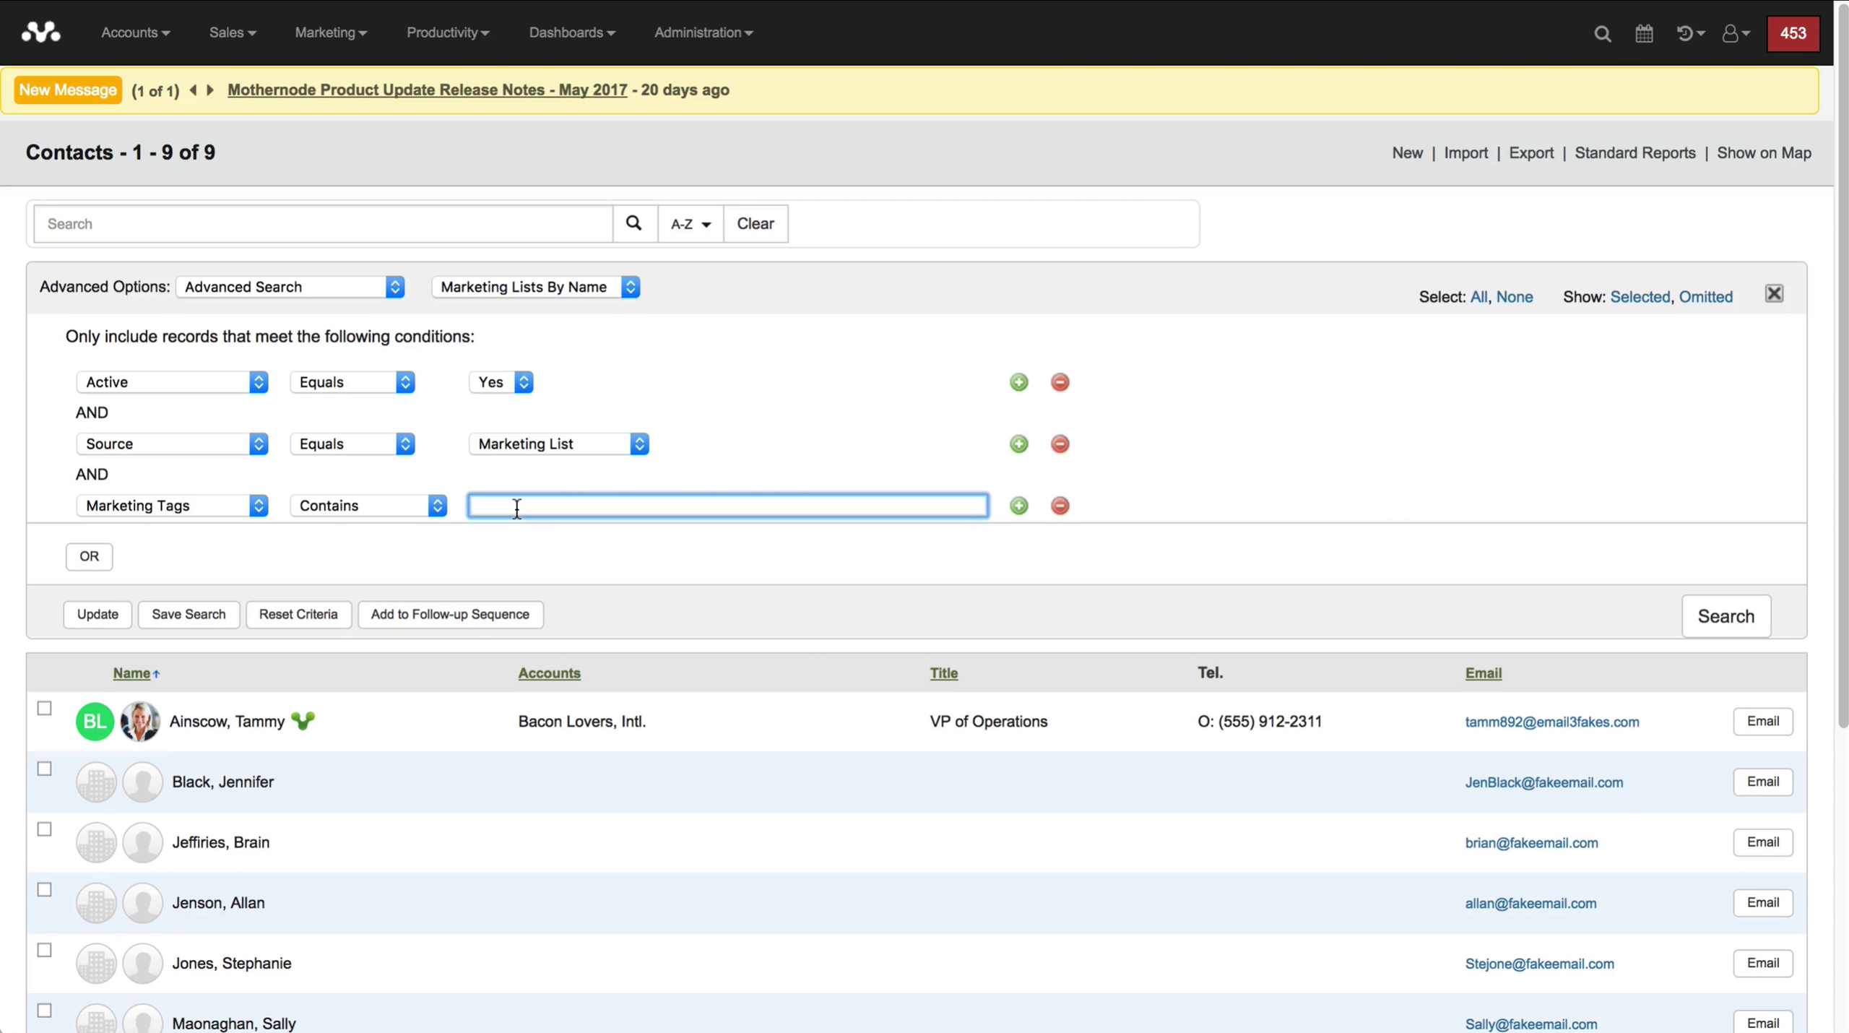
{"action": "type", "text": "grap[e"}
{"action": "key", "text": "BackSpace"}
{"action": "key", "text": "BackSpace"}
{"action": "type", "text": "e"}
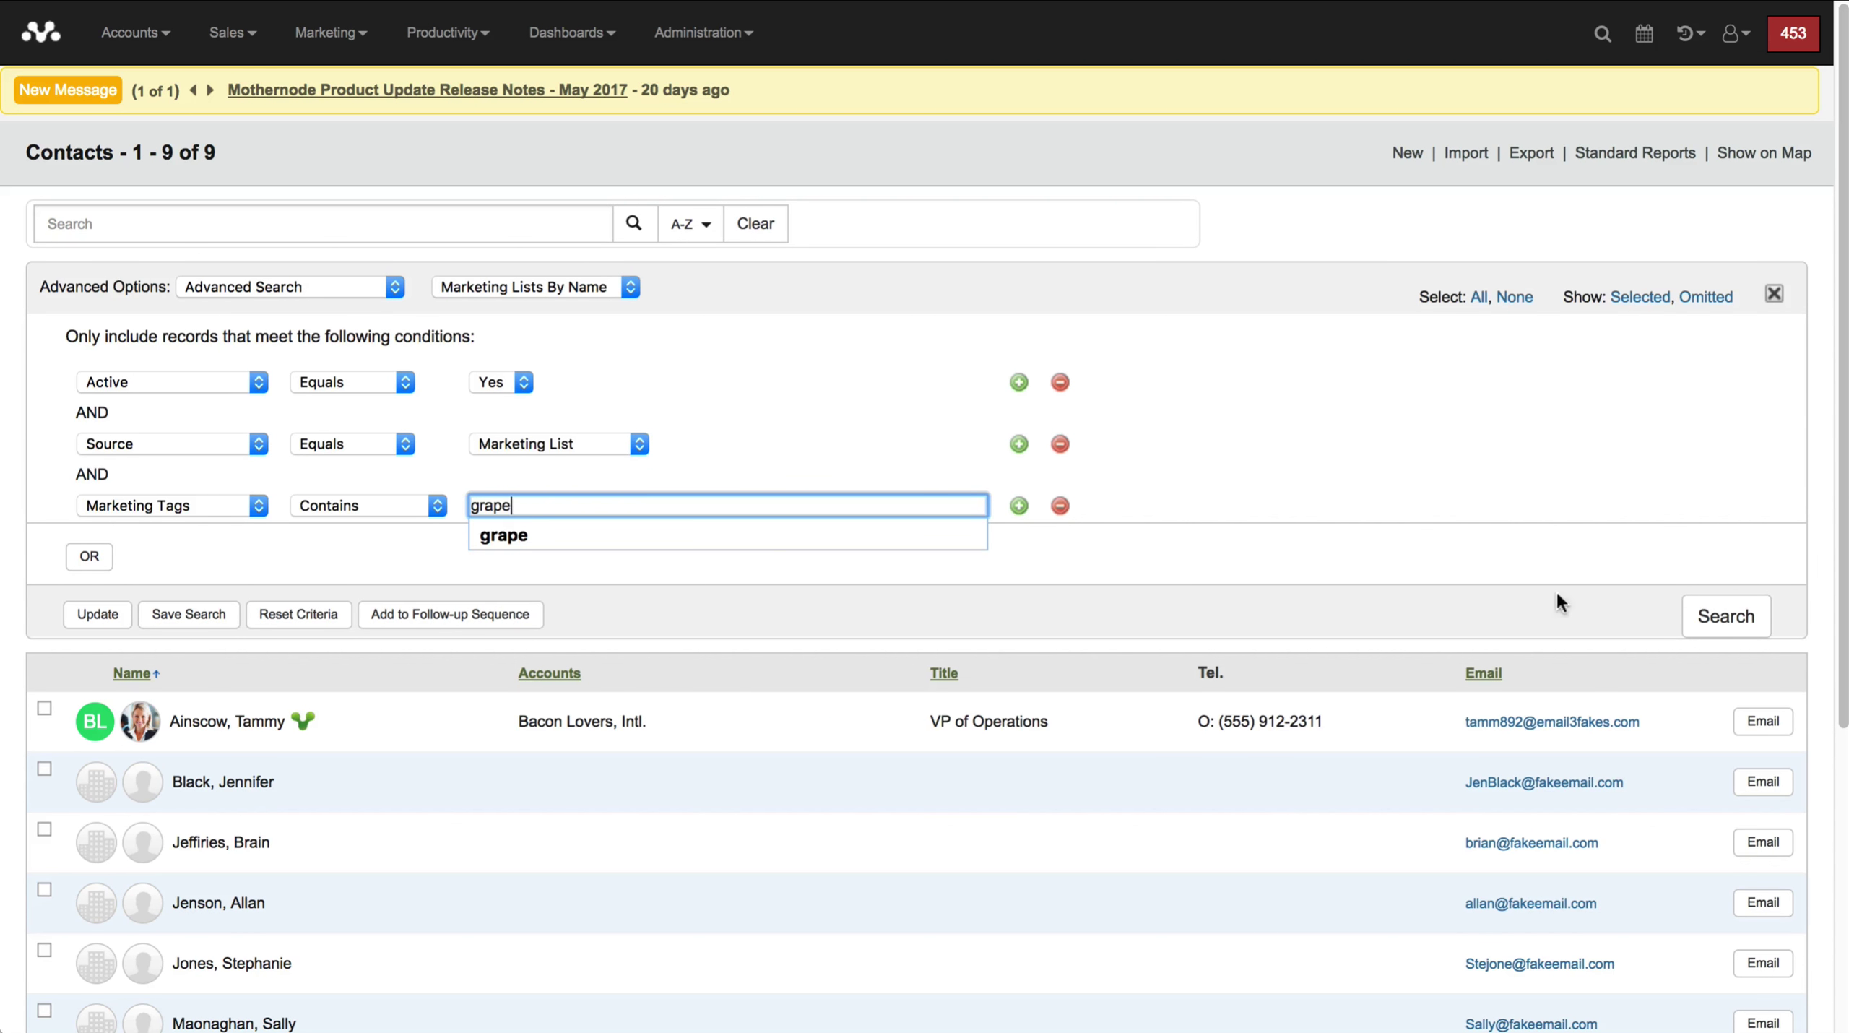
{"action": "left_click", "coordinate": [1737, 623]}
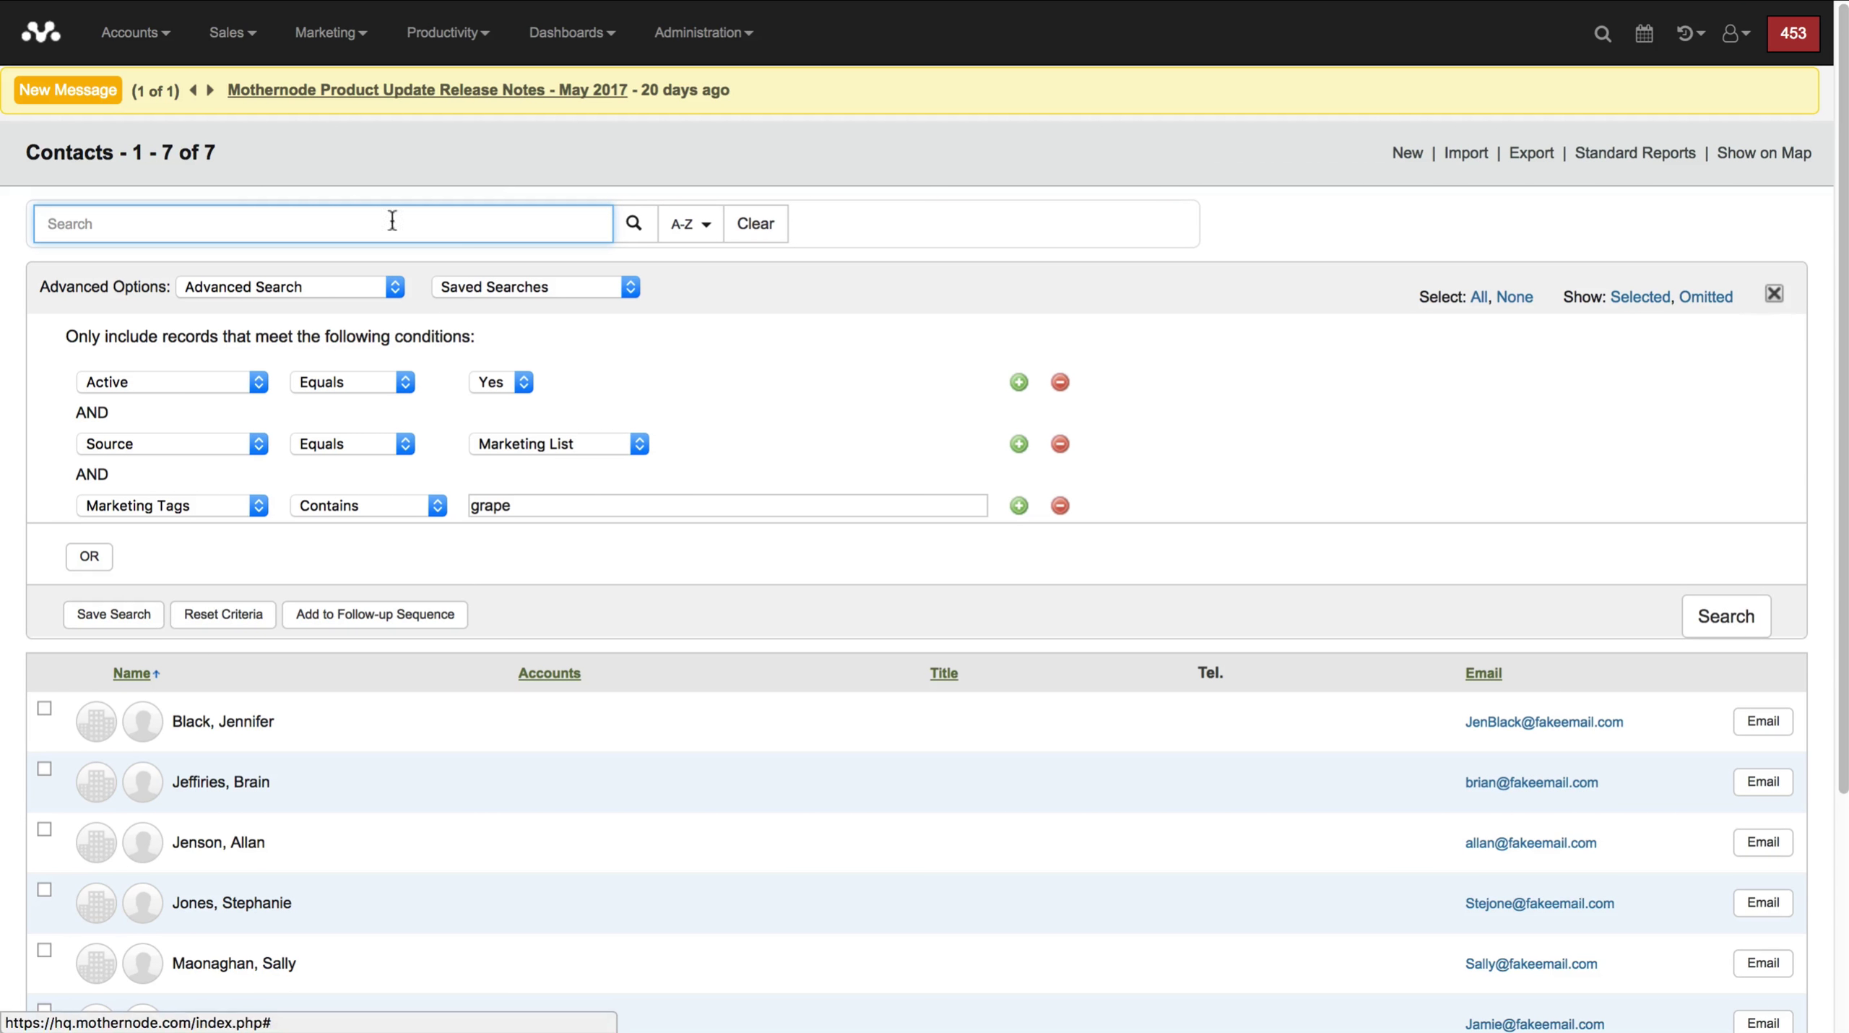
Collapse the advanced search conditions panel to view the results.
{"action": "left_click", "coordinate": [1773, 293]}
{"action": "scroll", "coordinate": [1304, 459], "scroll_direction": "down", "scroll_amount": 2}
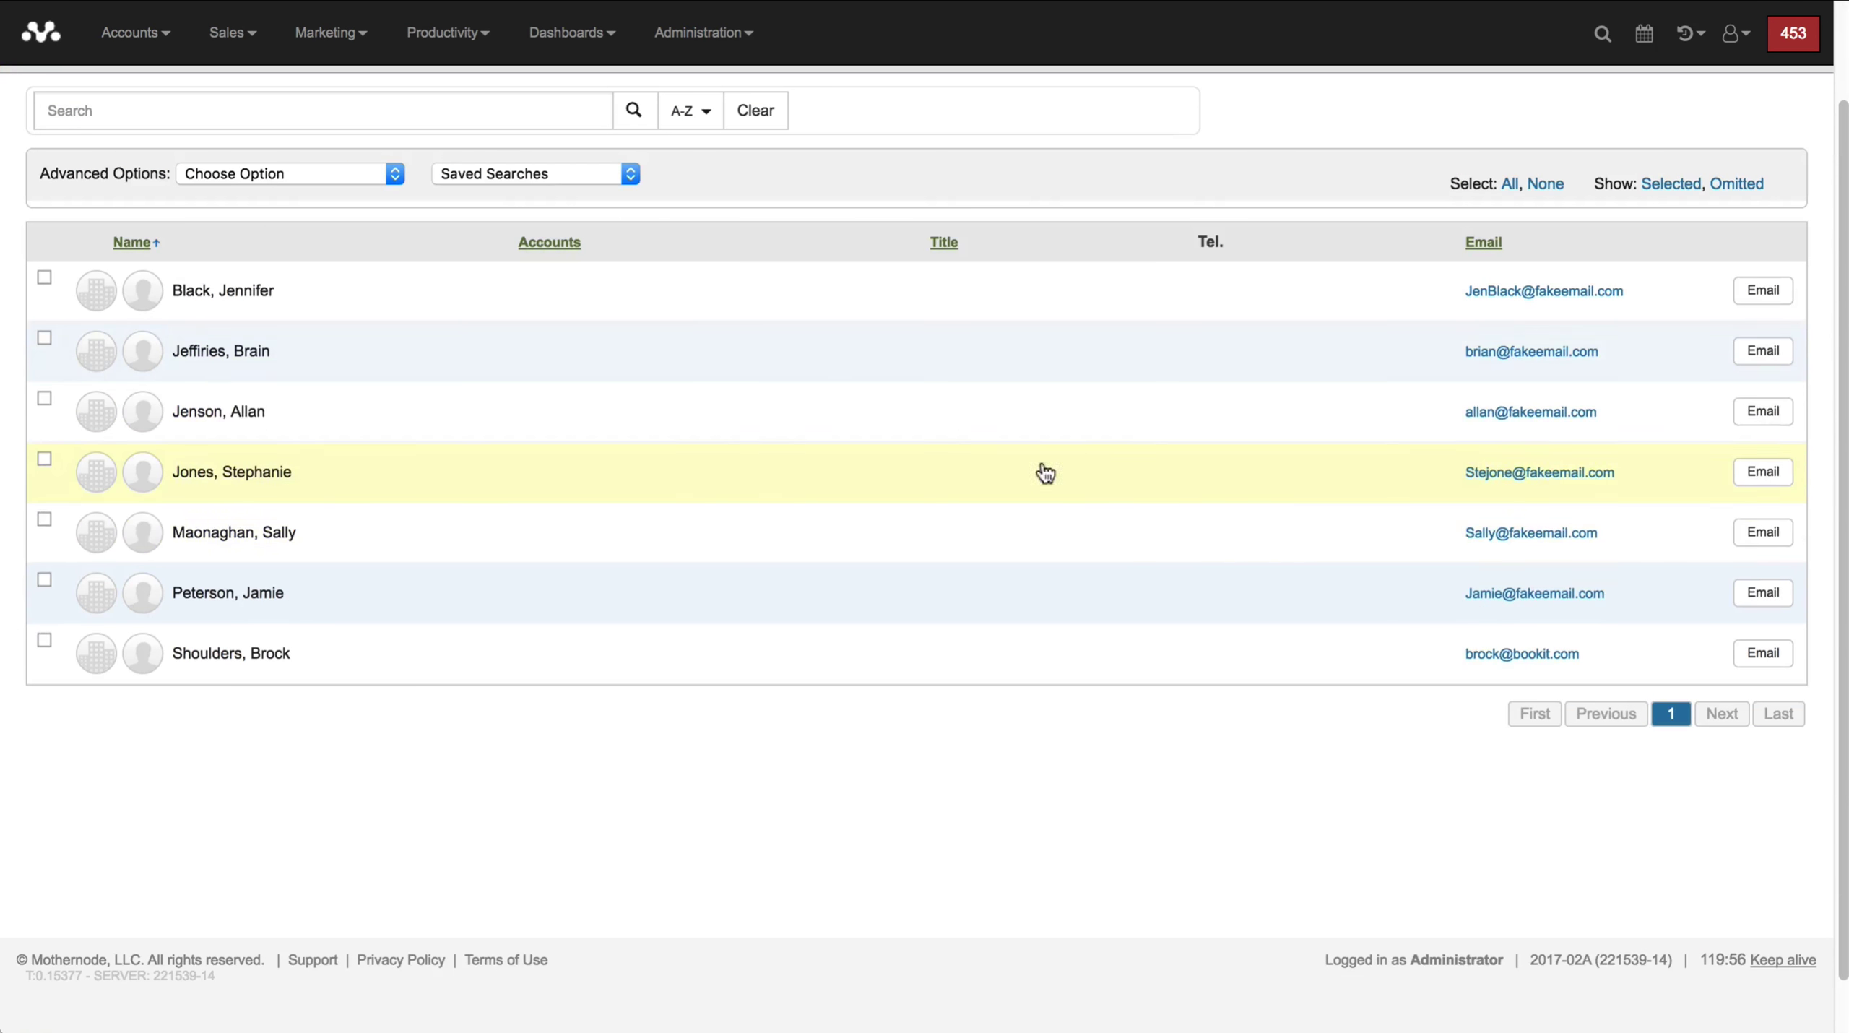
{"action": "scroll", "coordinate": [683, 691], "scroll_direction": "up", "scroll_amount": 2}
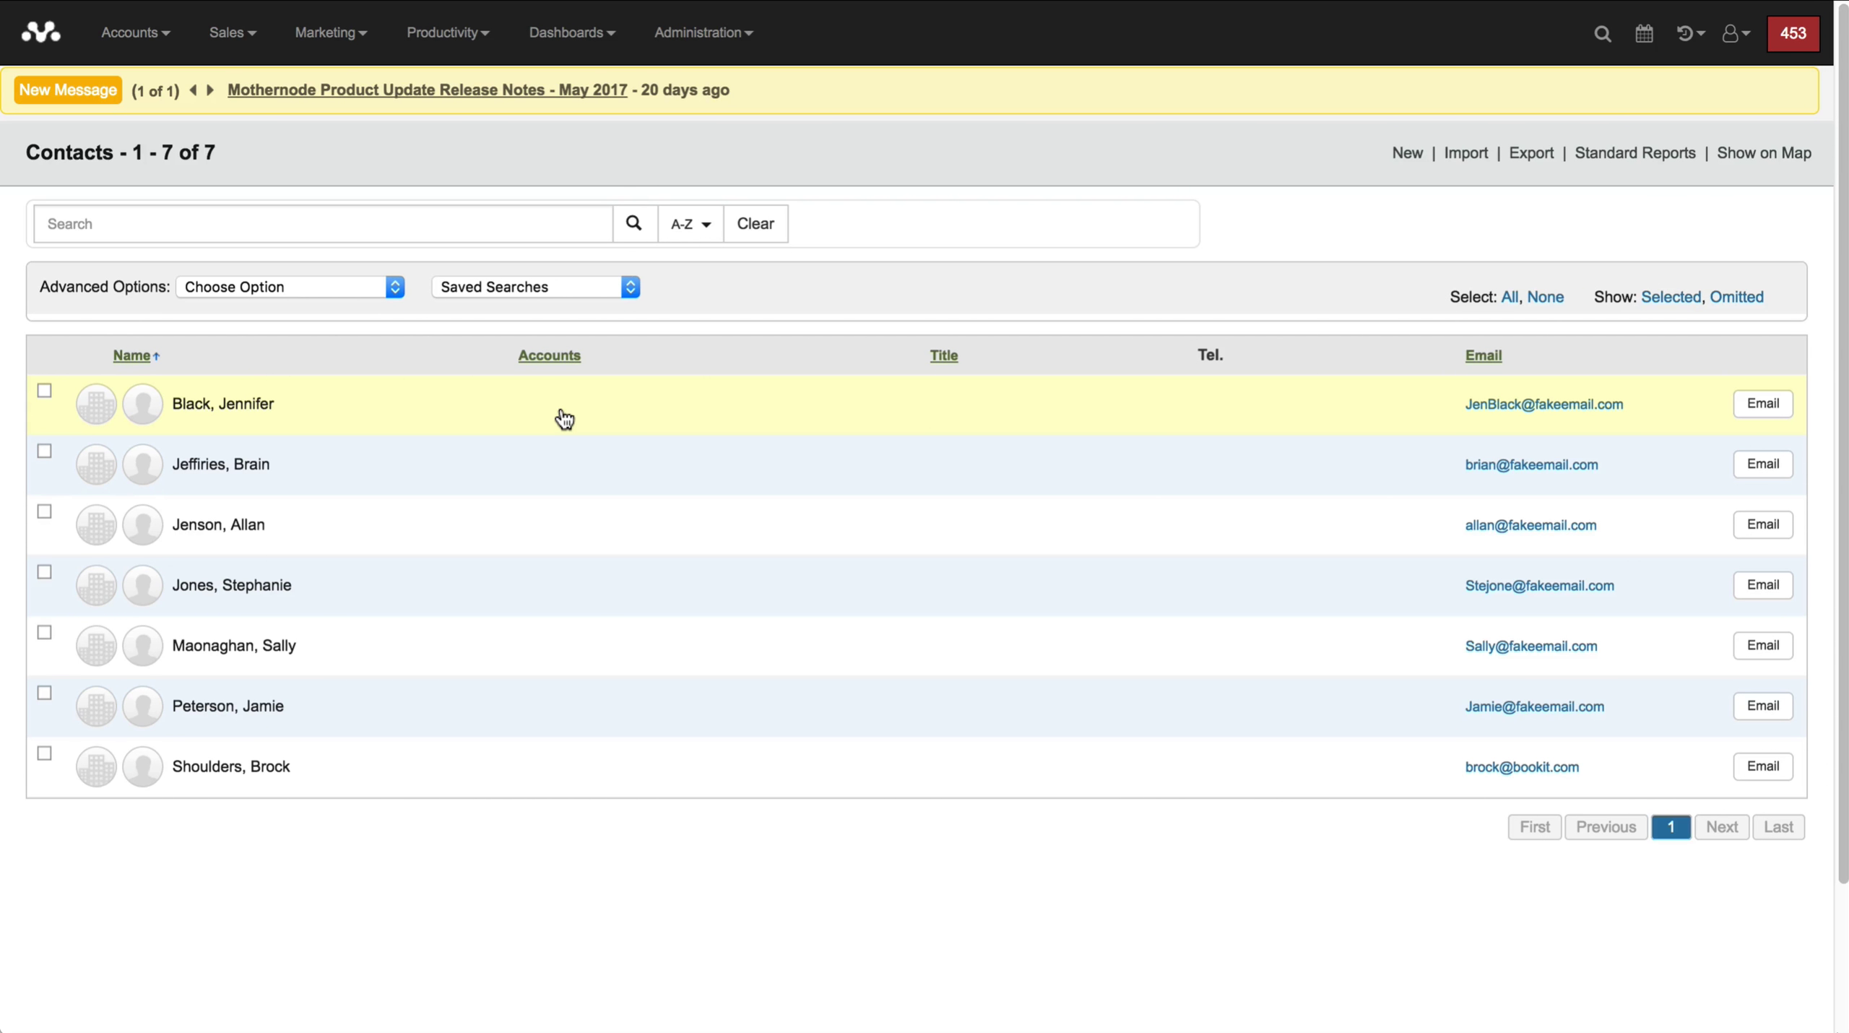
Reload Marketing Lists By Name and search with Marketing Tags 'grape'.
{"action": "left_click", "coordinate": [493, 287]}
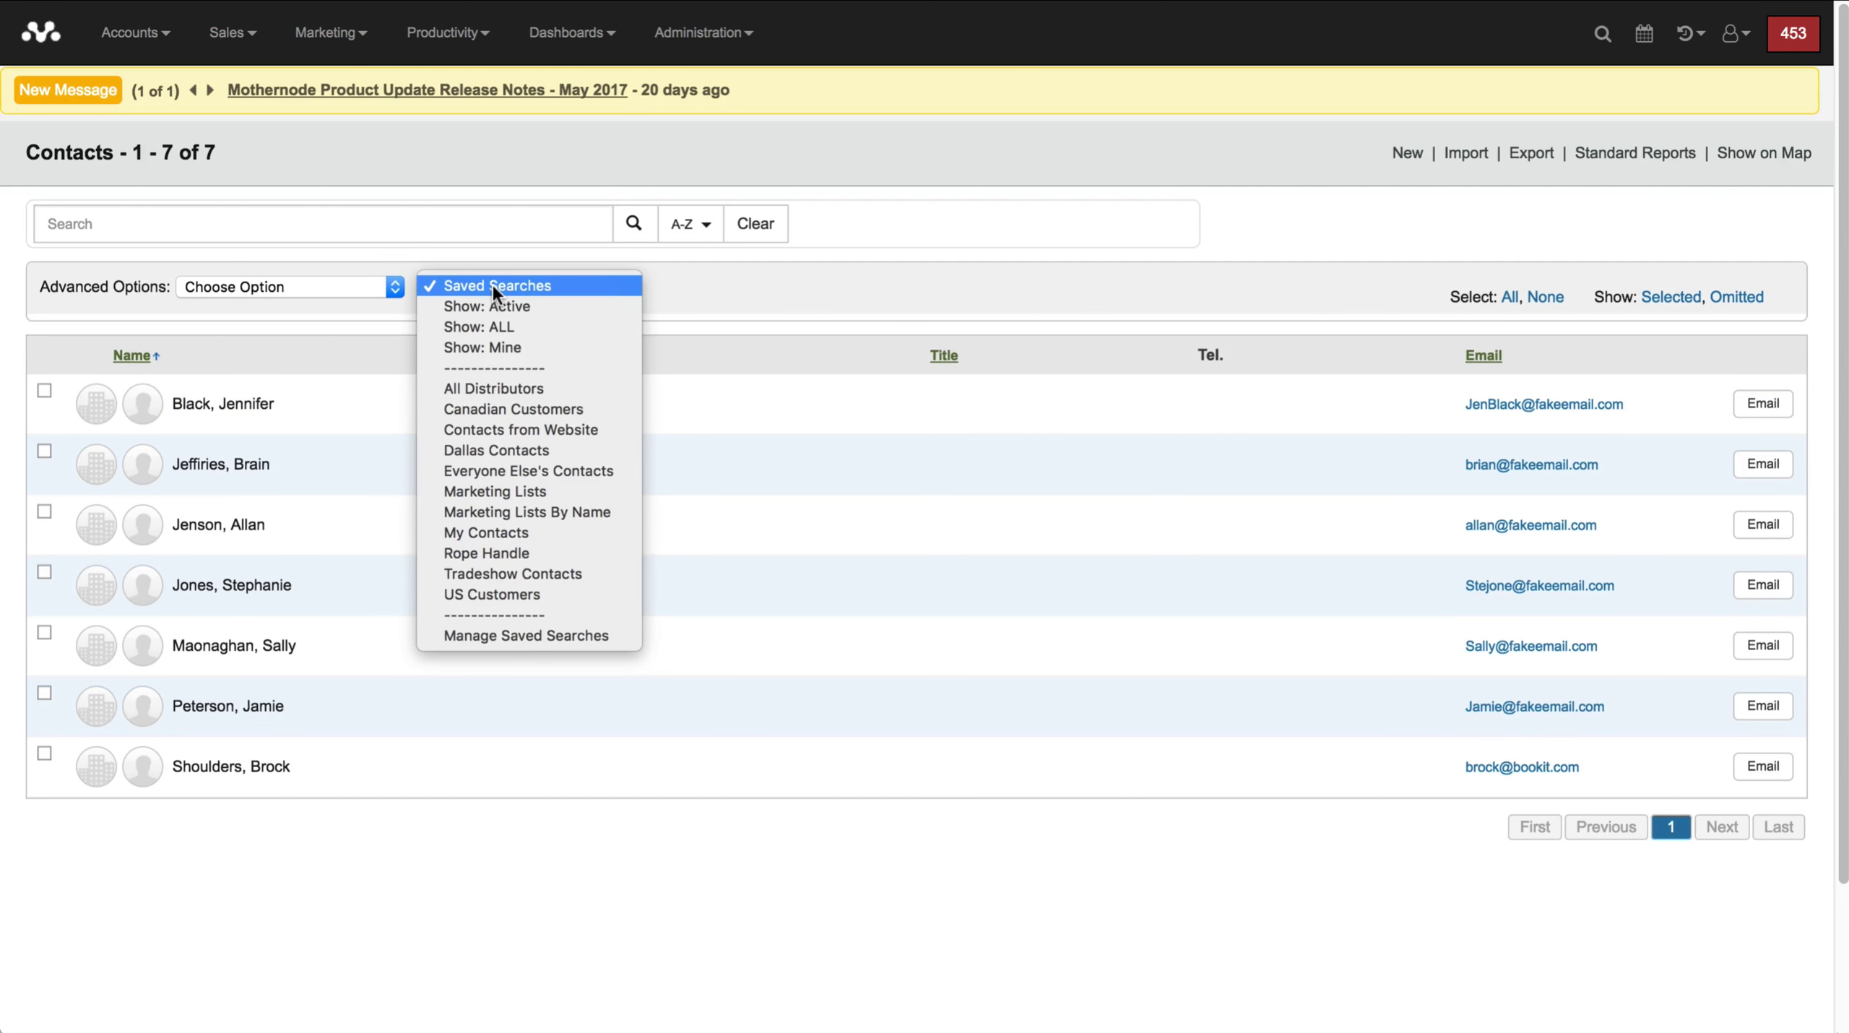
{"action": "left_click", "coordinate": [510, 509]}
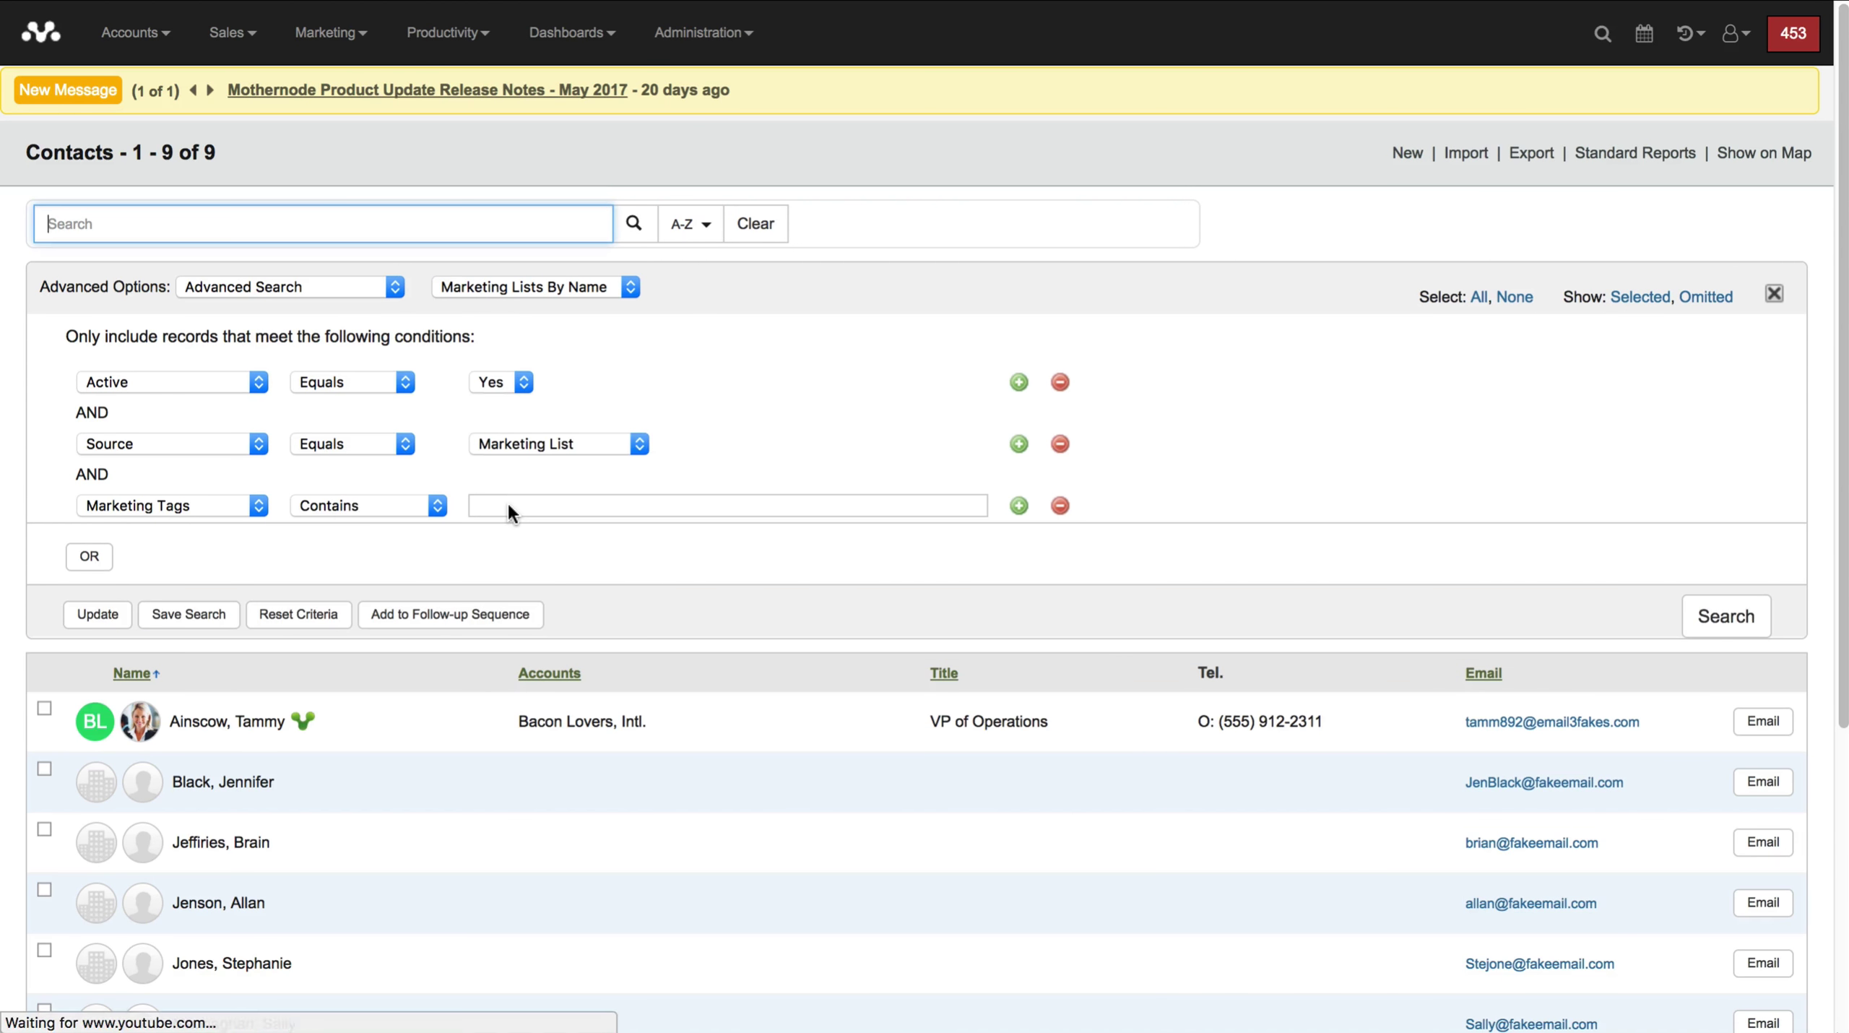
{"action": "left_click", "coordinate": [509, 504]}
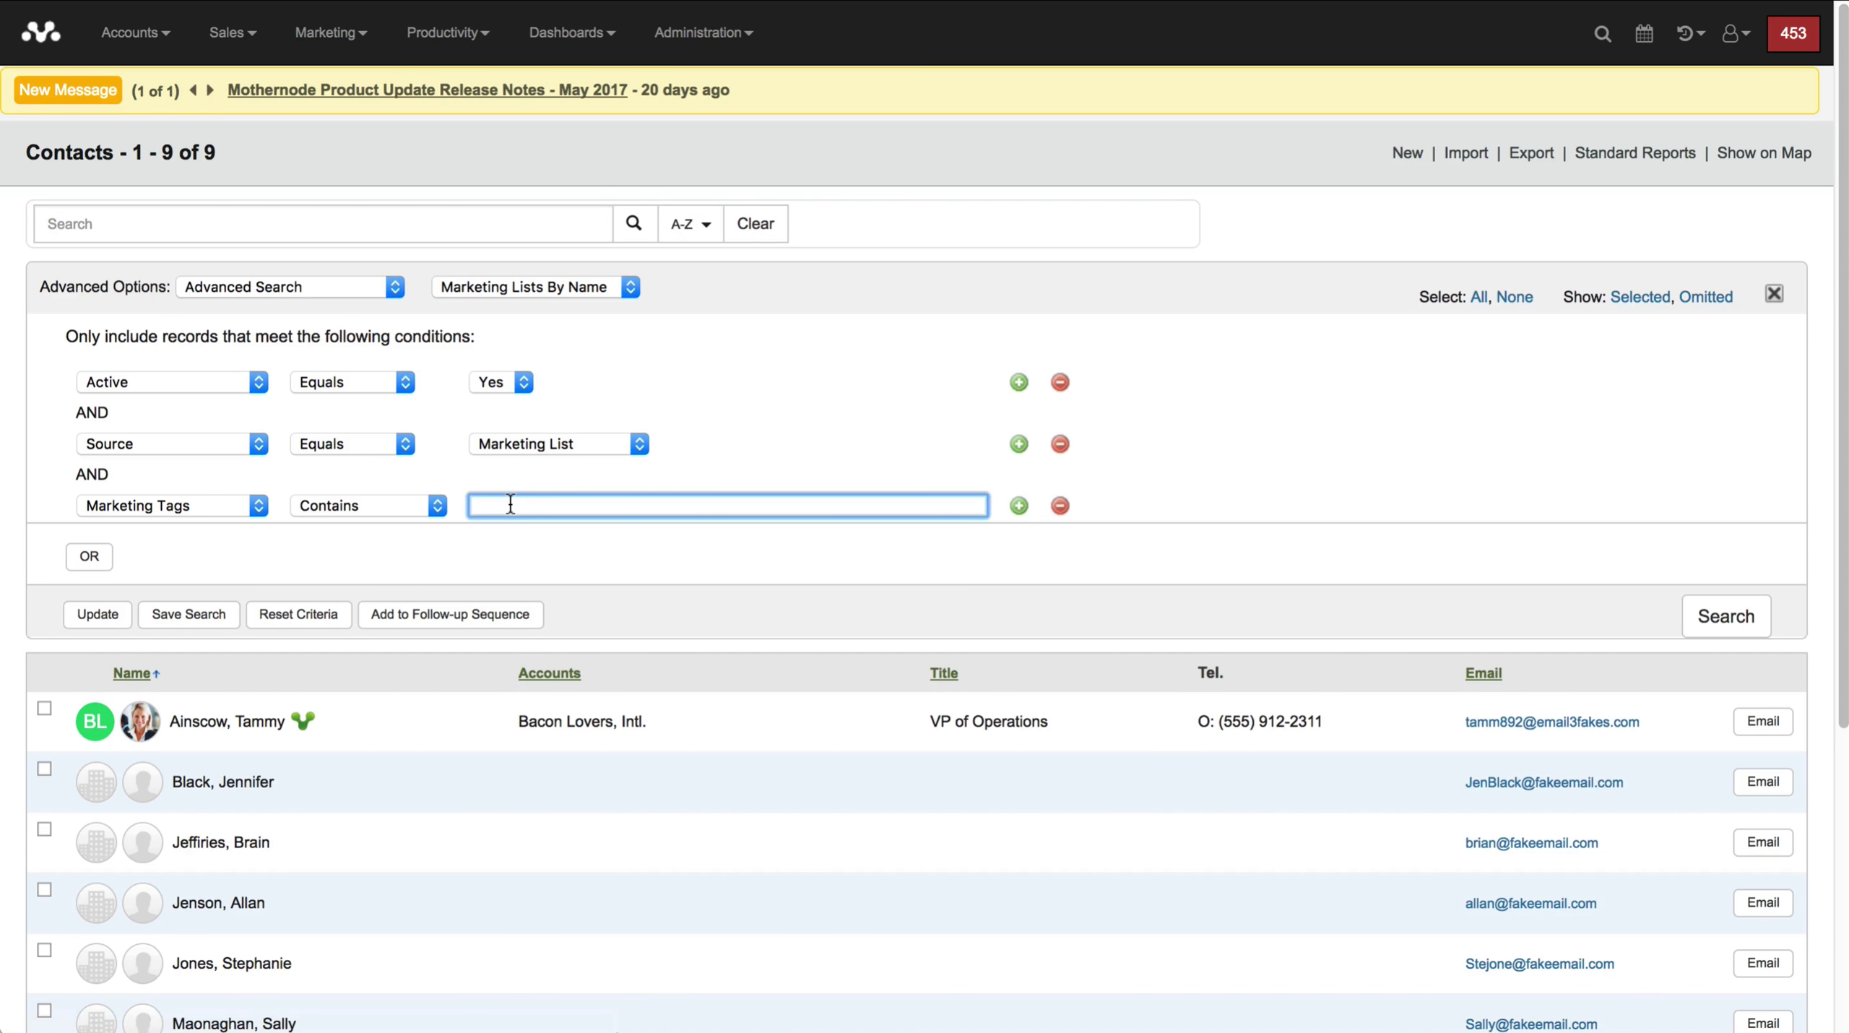
{"action": "type", "text": "grape"}
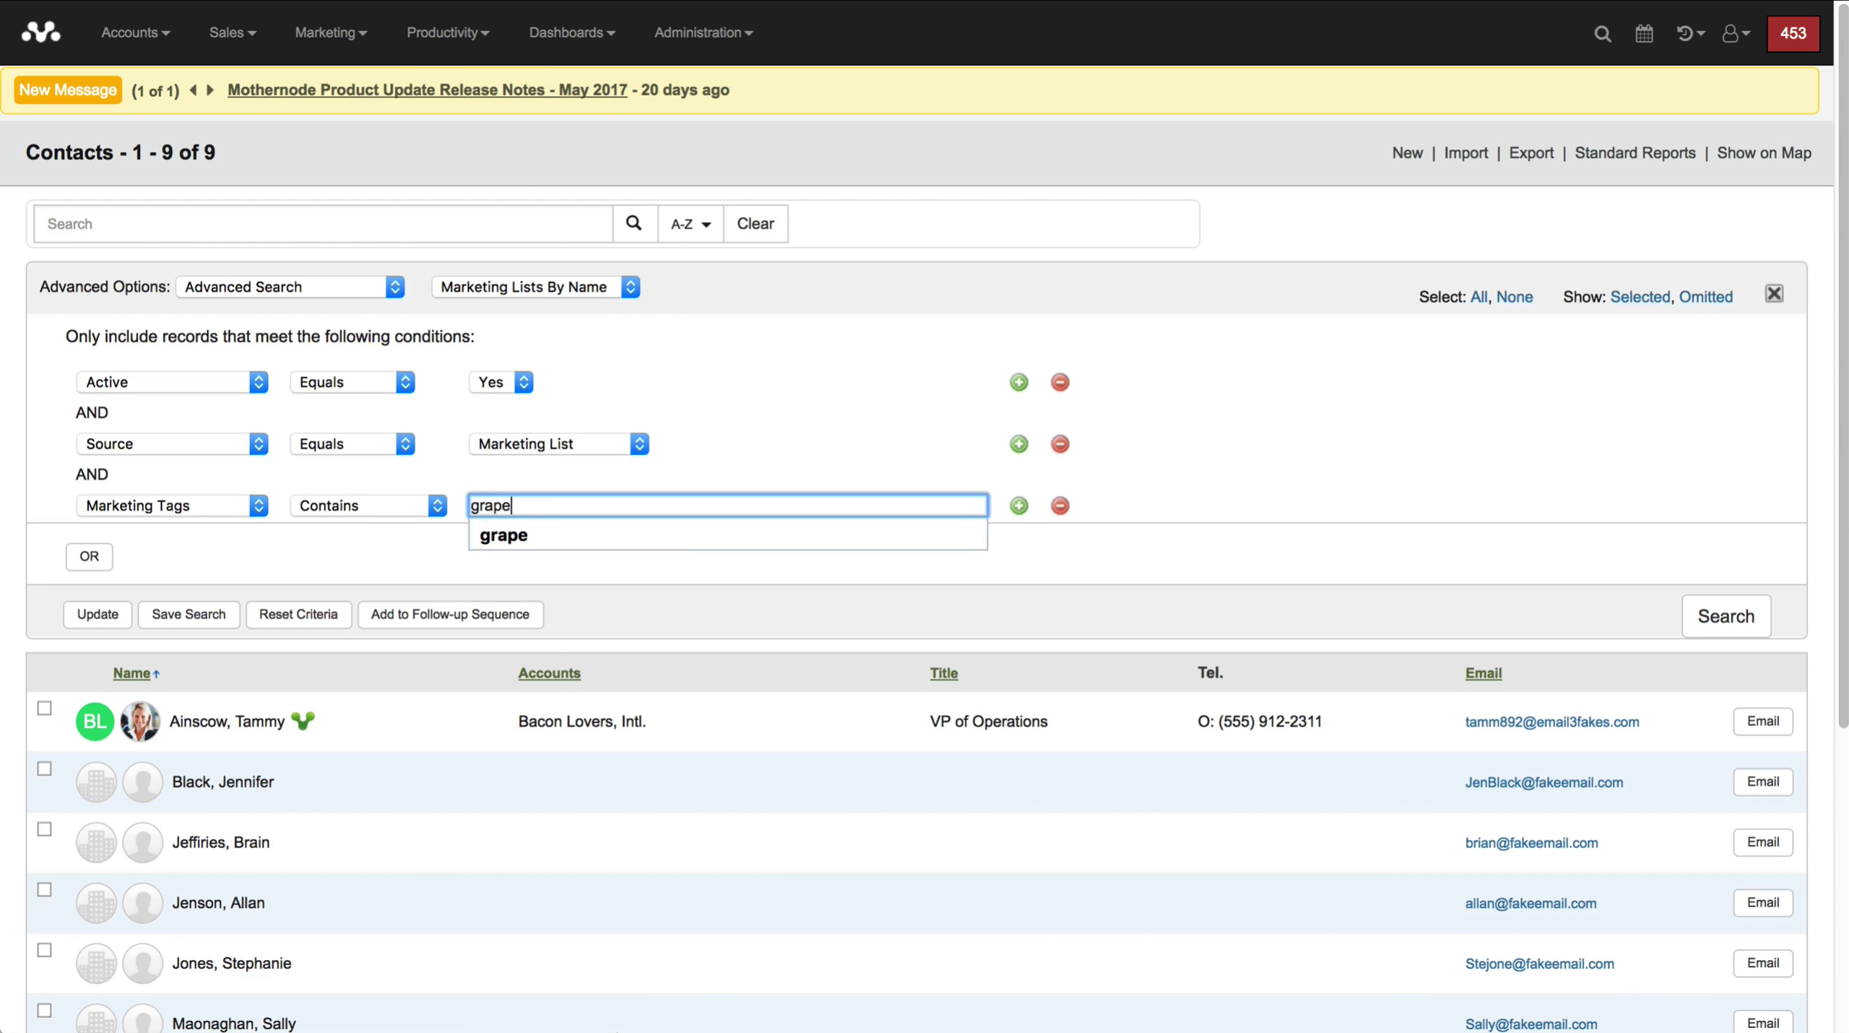
{"action": "left_click", "coordinate": [1724, 618]}
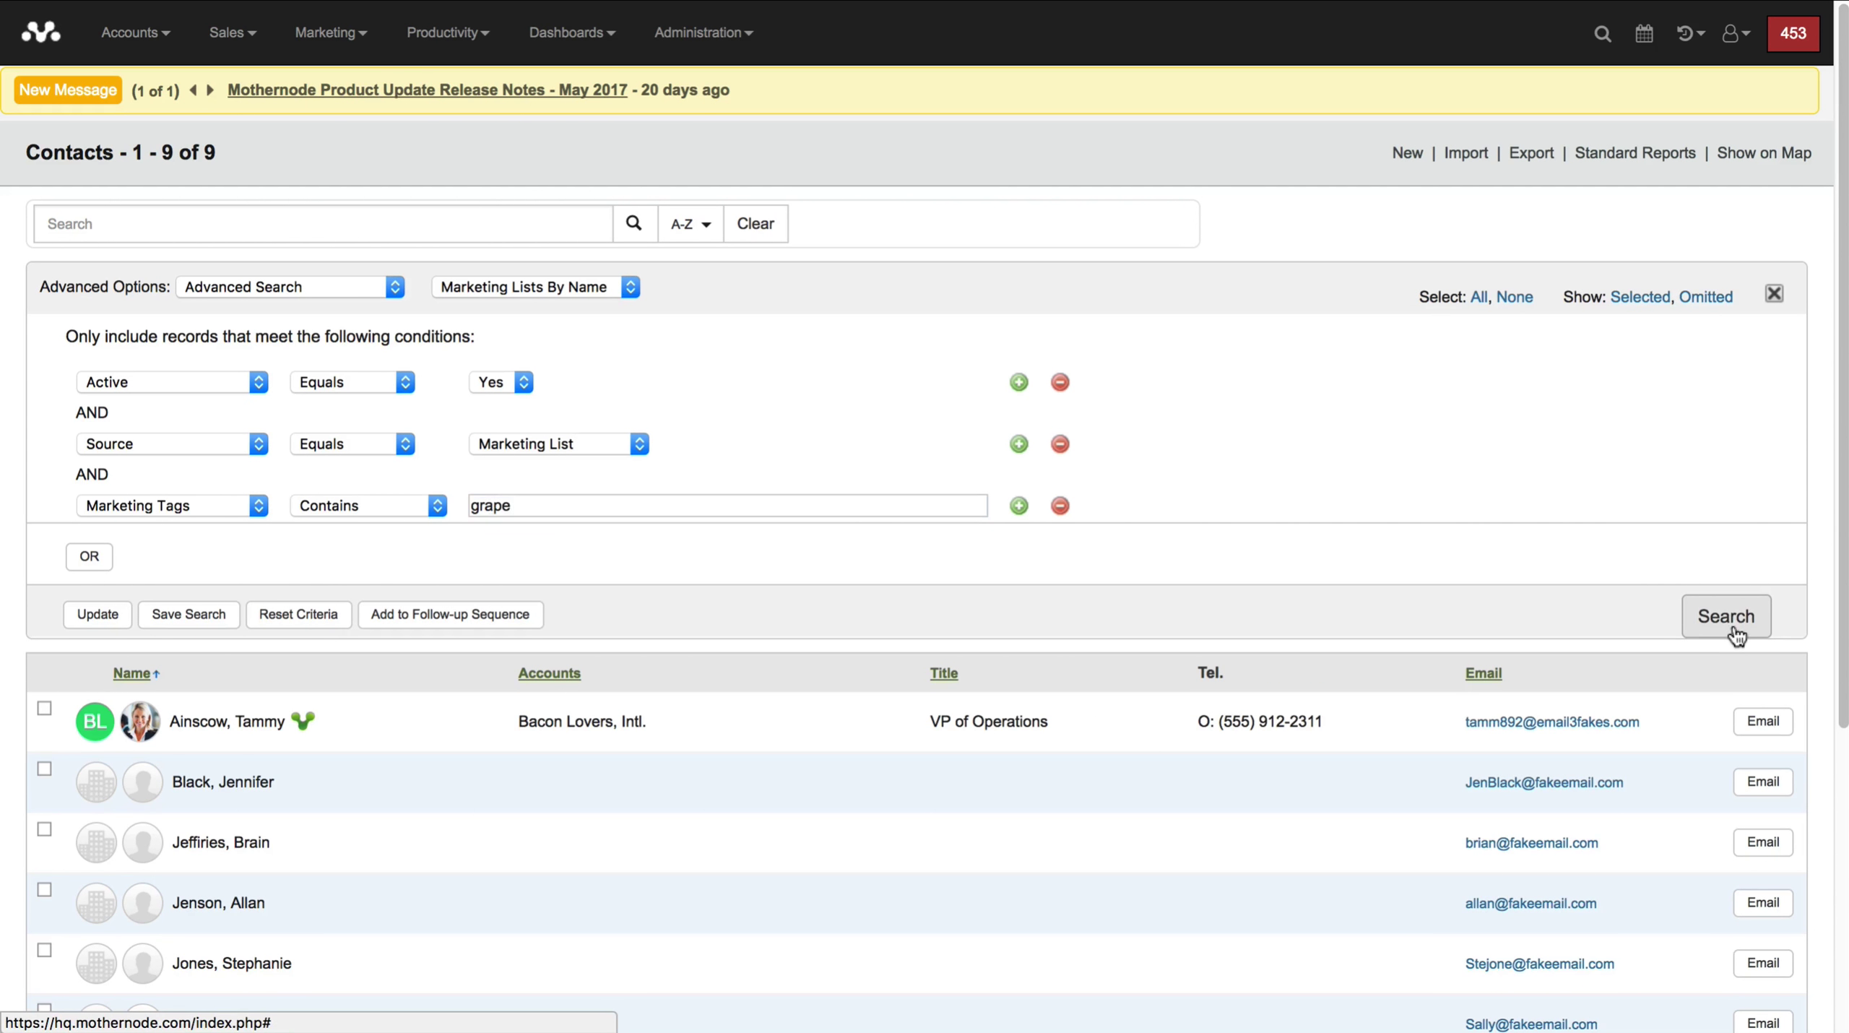
Start adding the 7 contacts to a follow-up sequence, then cancel without choosing one.
{"action": "left_click", "coordinate": [361, 616]}
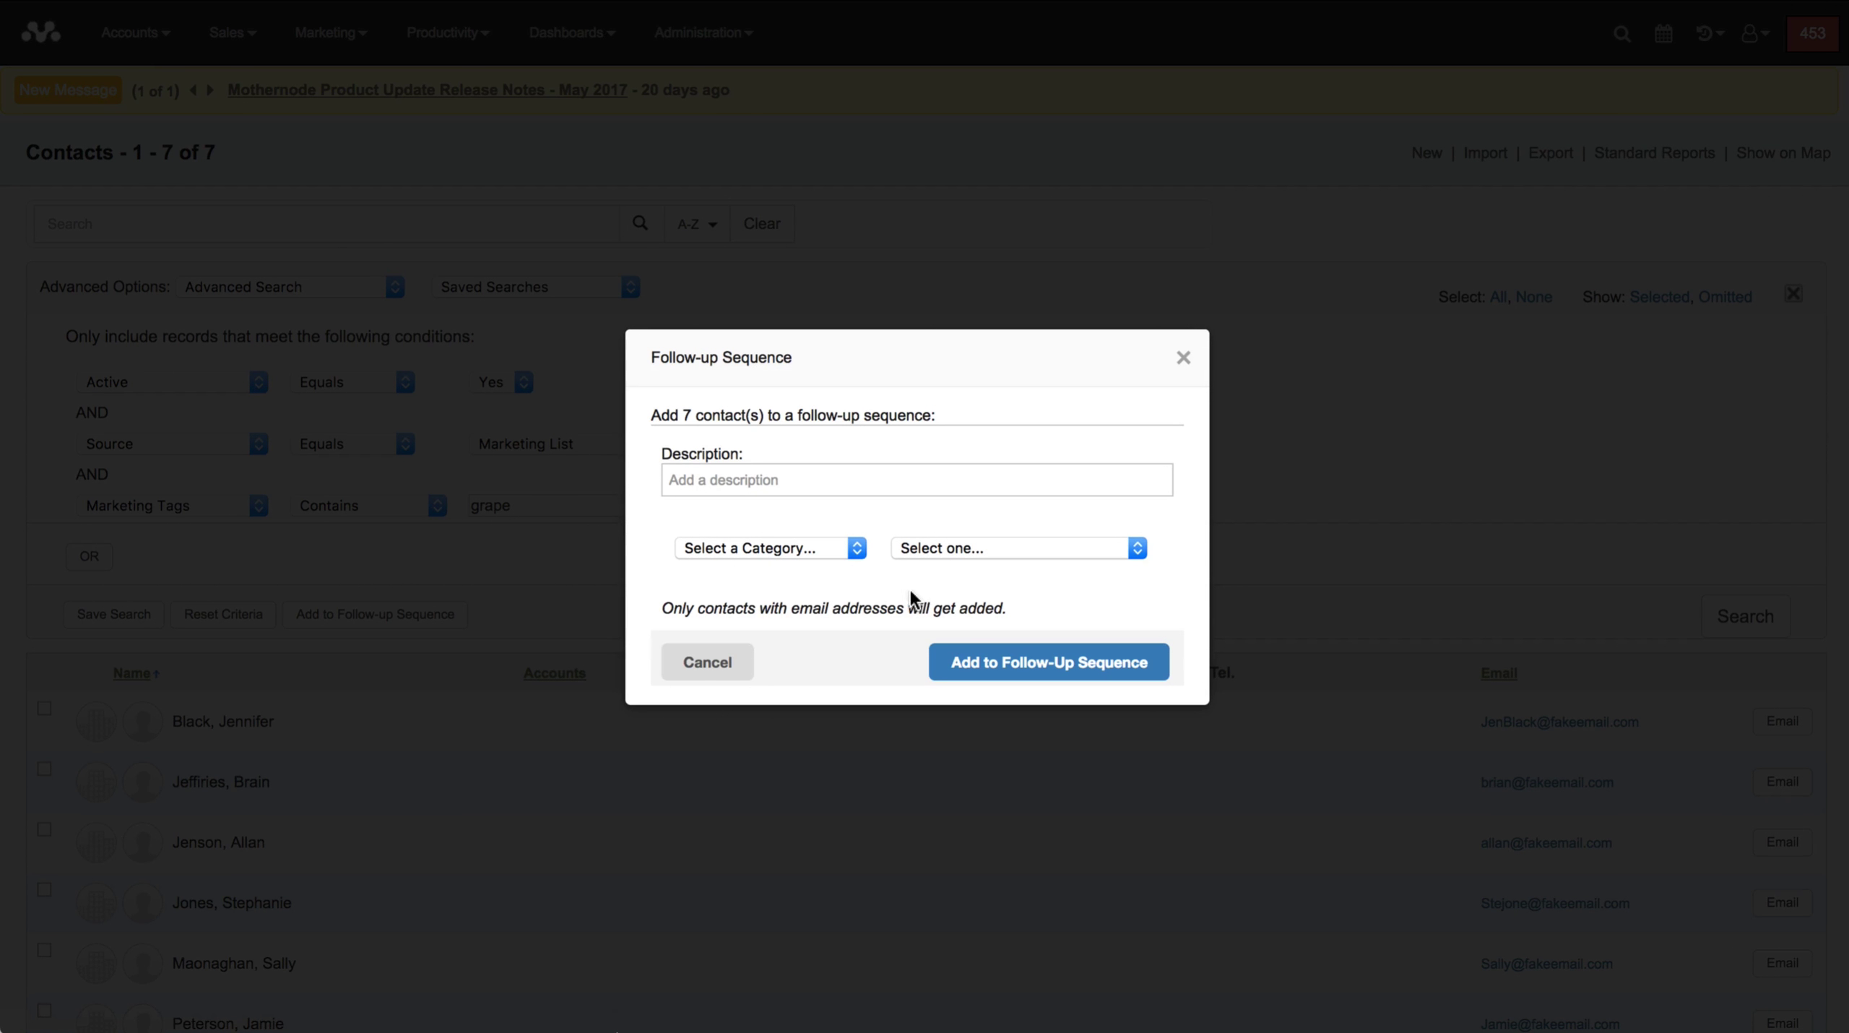
{"action": "left_click", "coordinate": [1124, 557]}
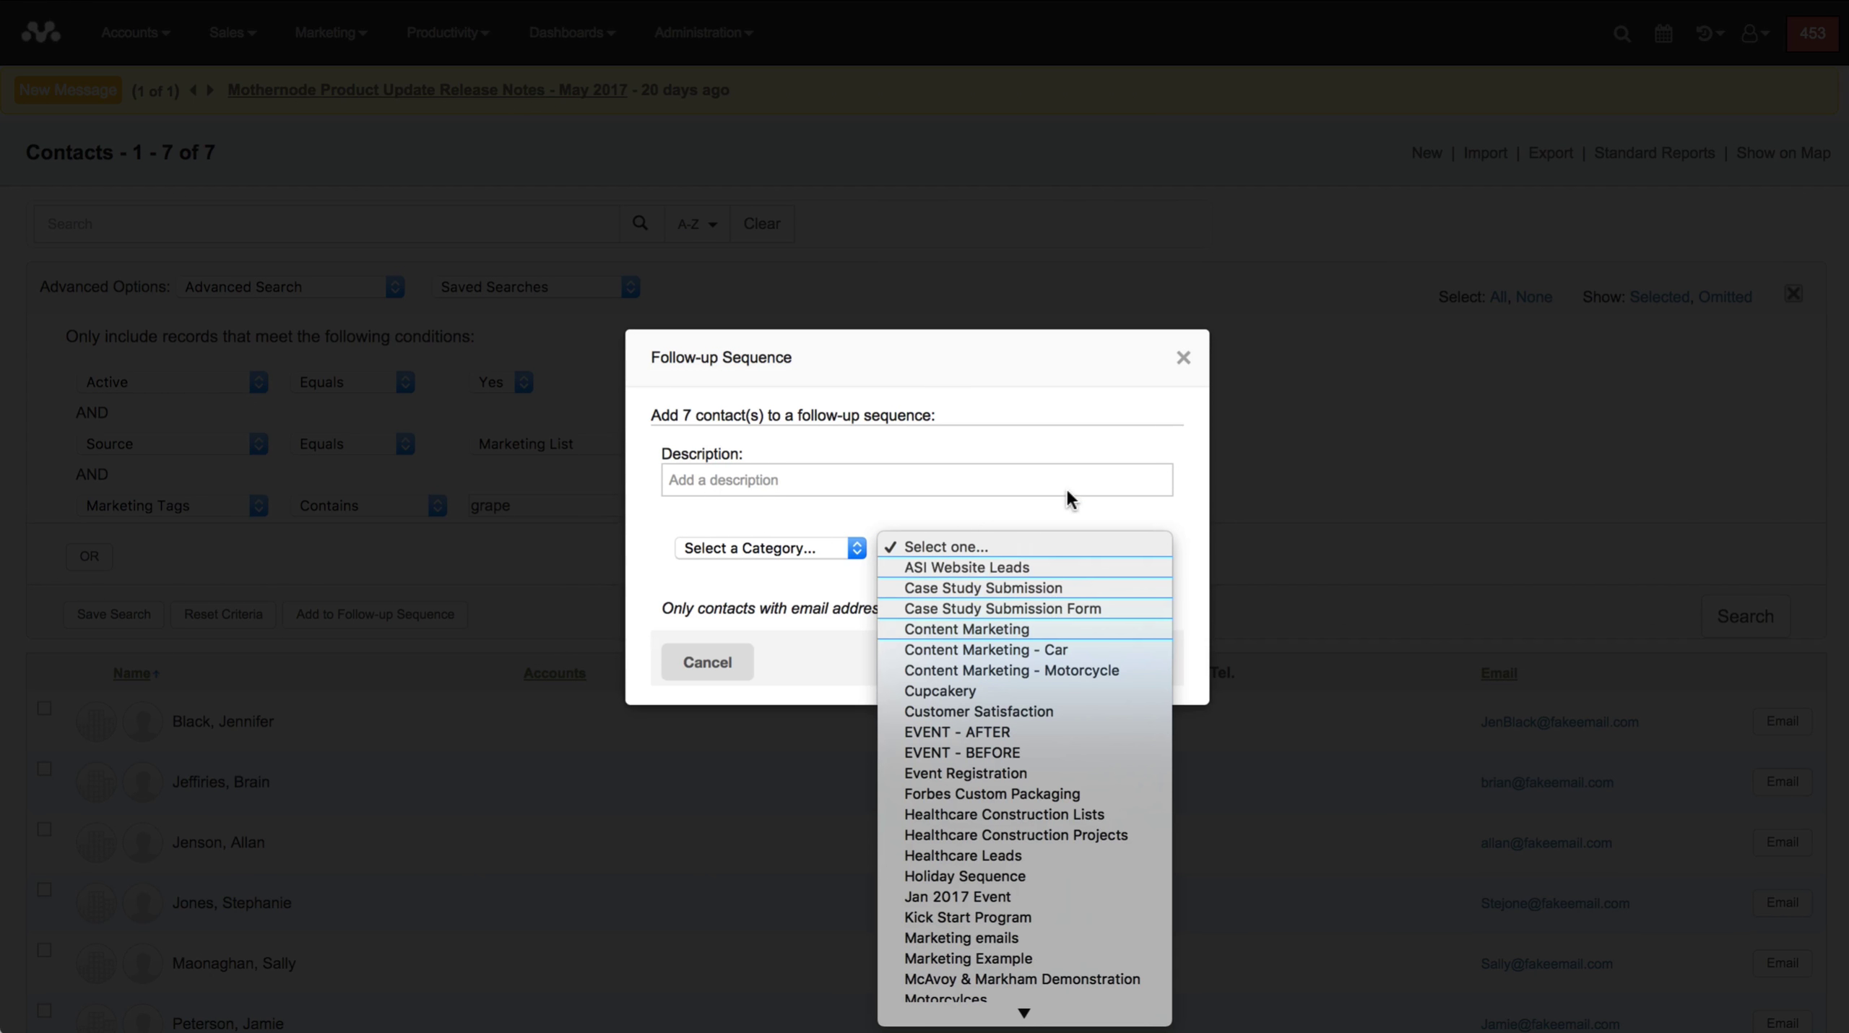
{"action": "left_click", "coordinate": [1131, 510]}
{"action": "left_click", "coordinate": [1183, 358]}
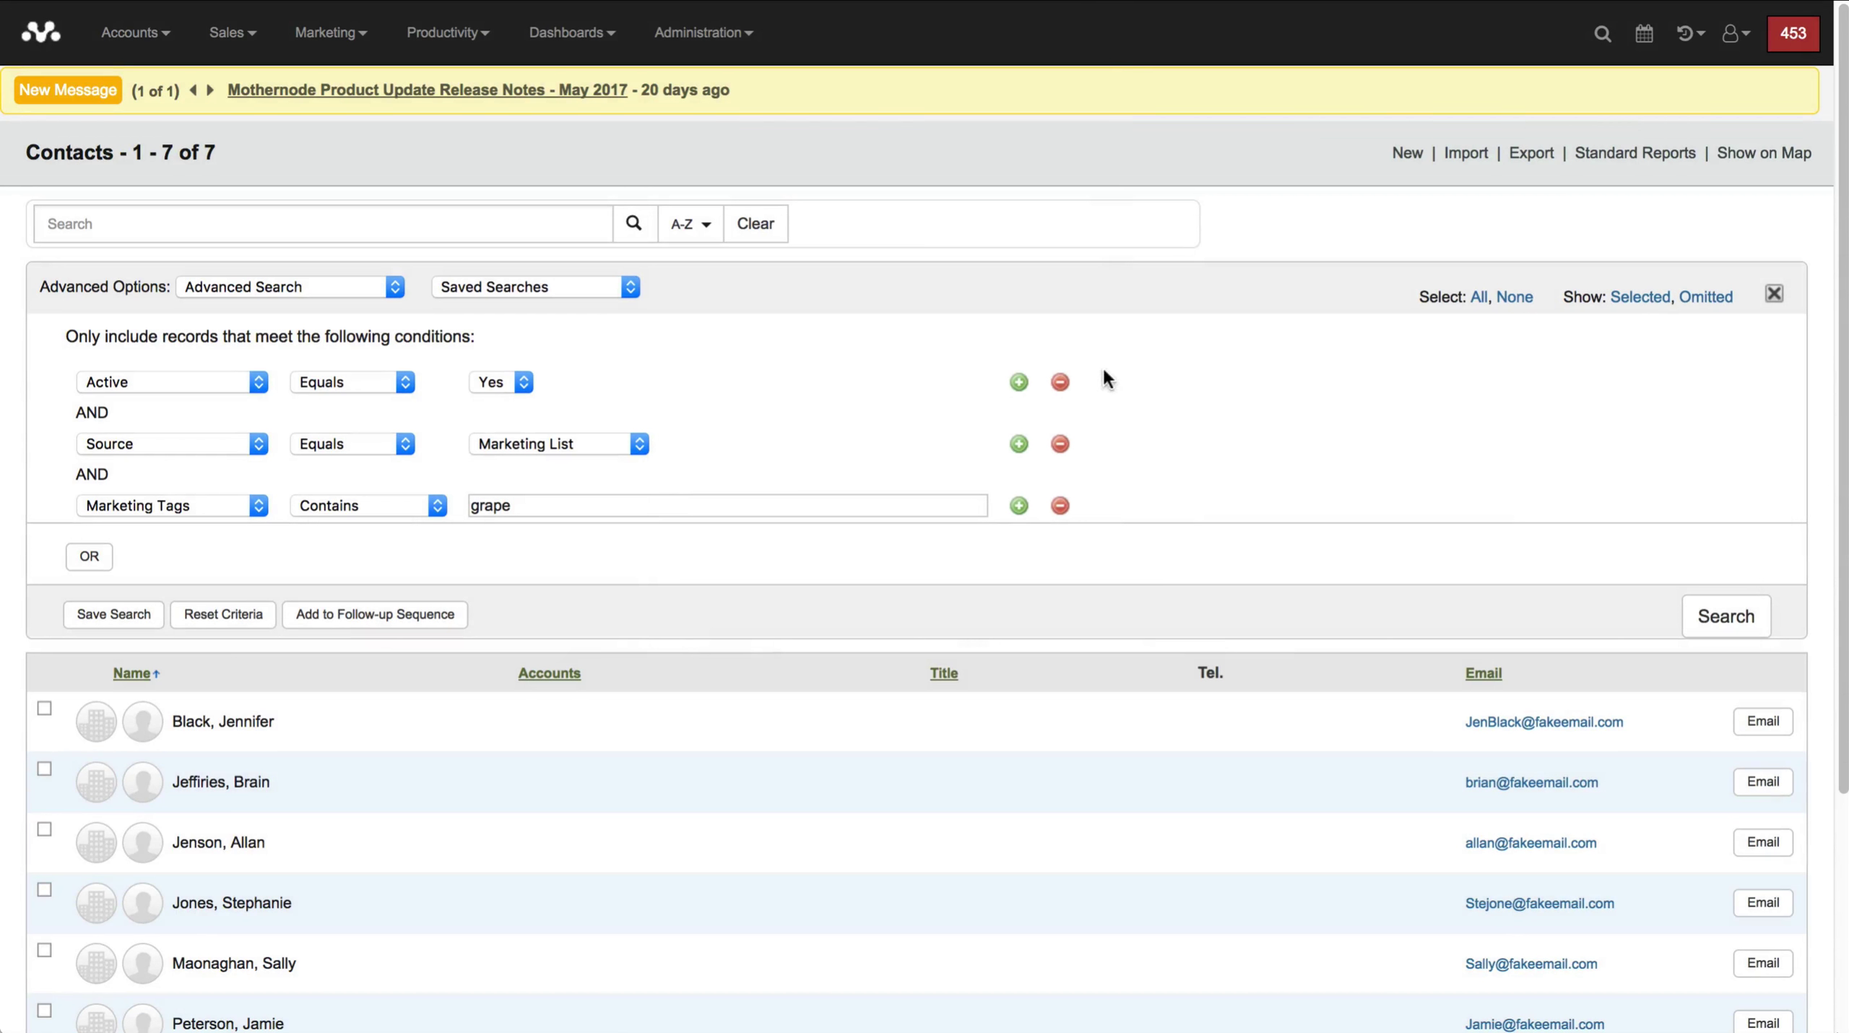
{"action": "left_click", "coordinate": [1775, 297]}
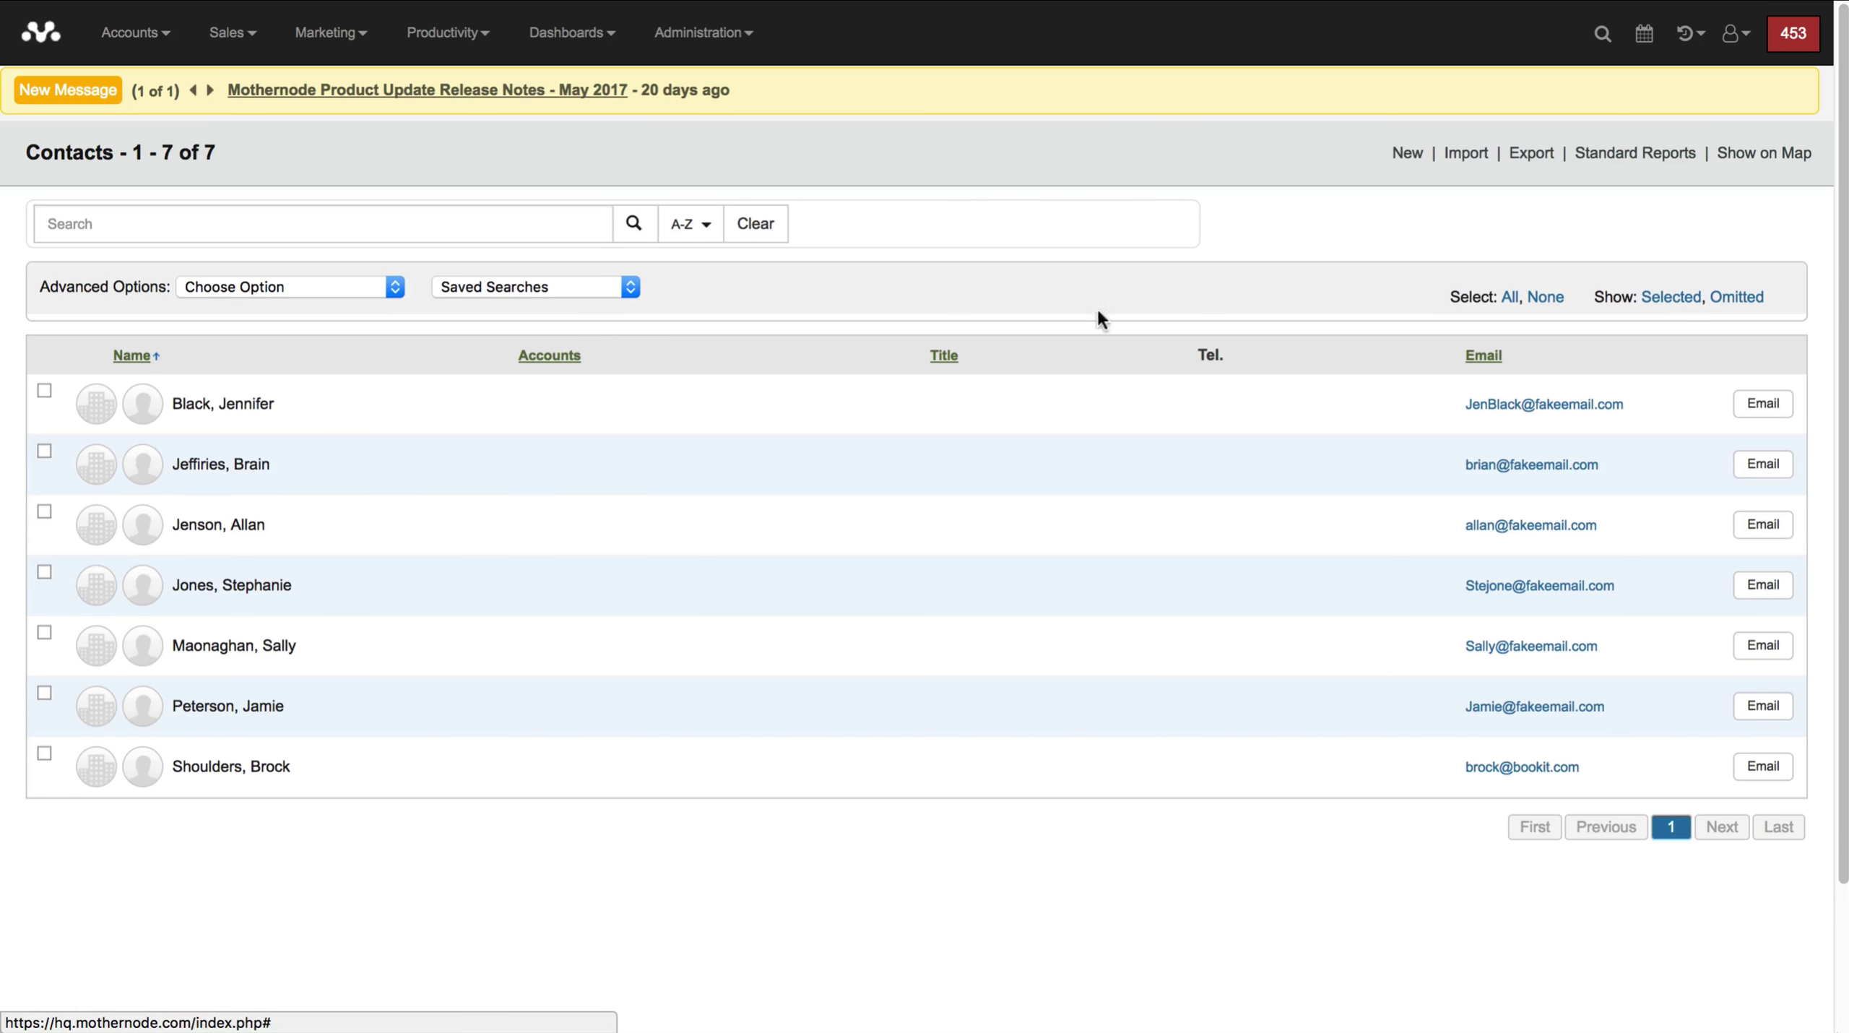
{"action": "left_click", "coordinate": [463, 286]}
{"action": "left_click", "coordinate": [489, 637]}
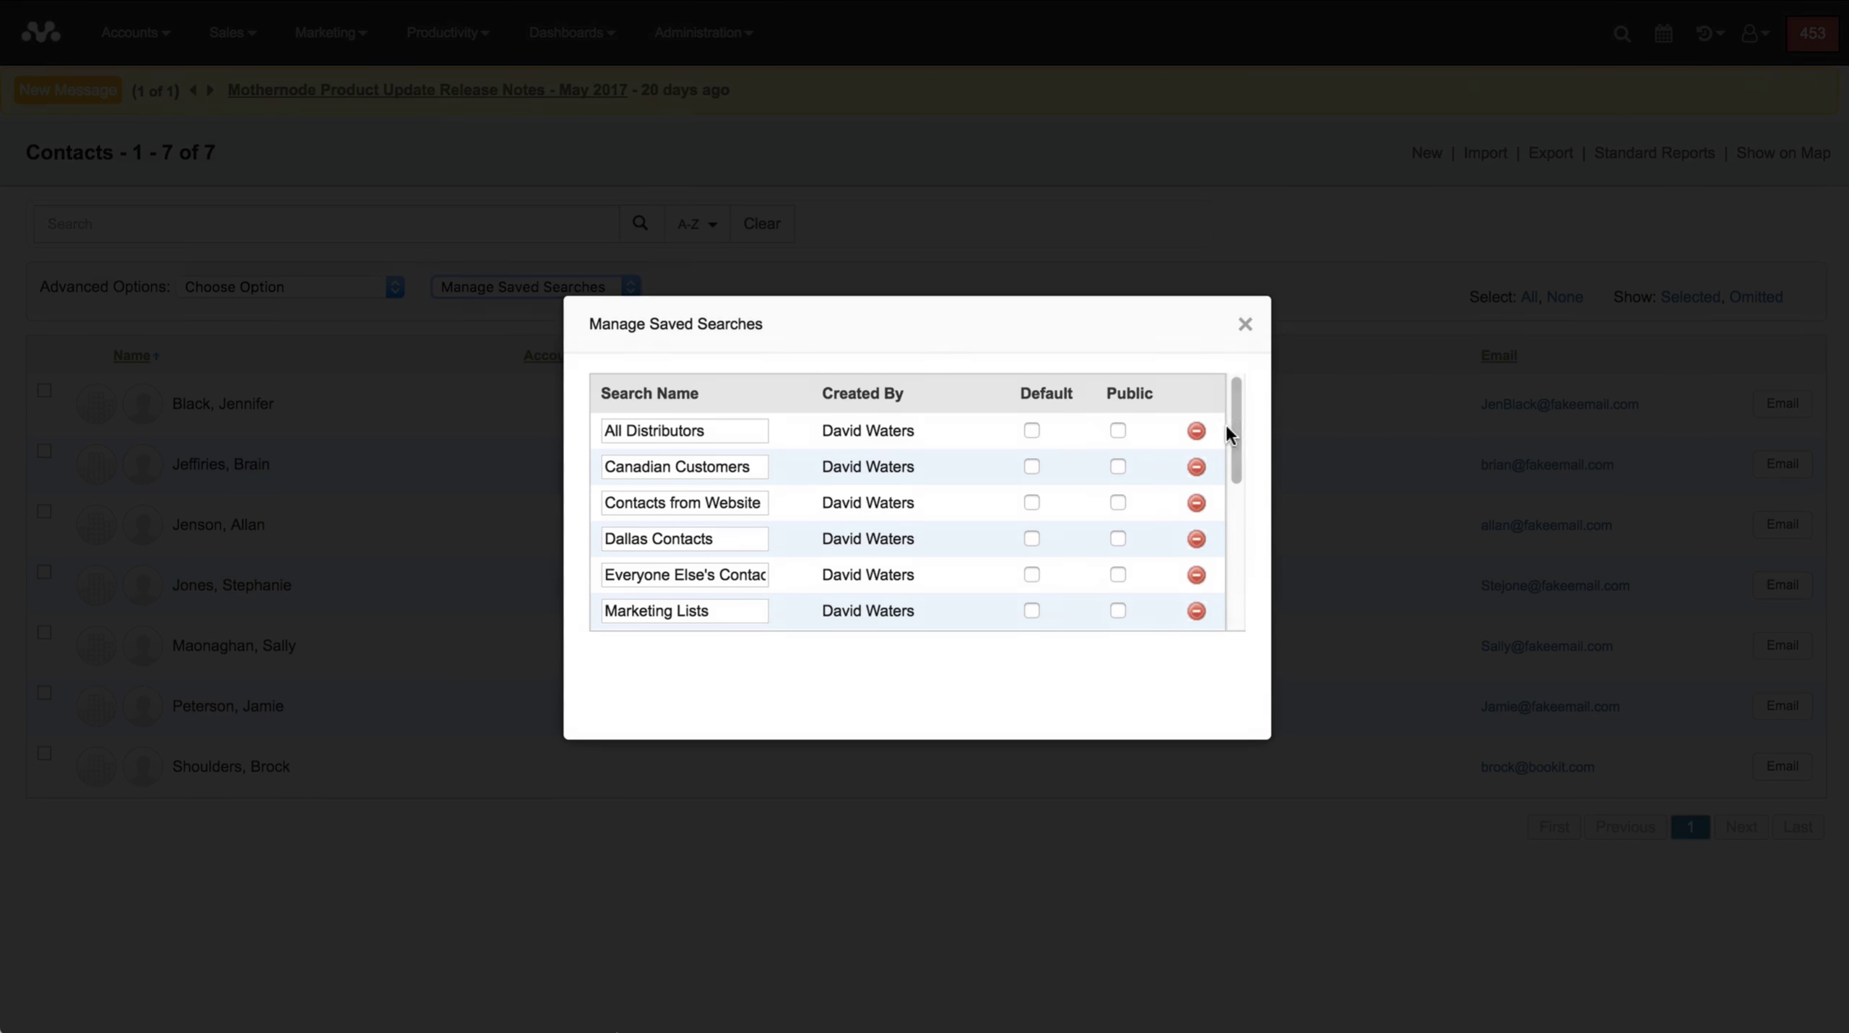
{"action": "left_click_drag", "start_coordinate": [1228, 422], "coordinate": [1214, 570]}
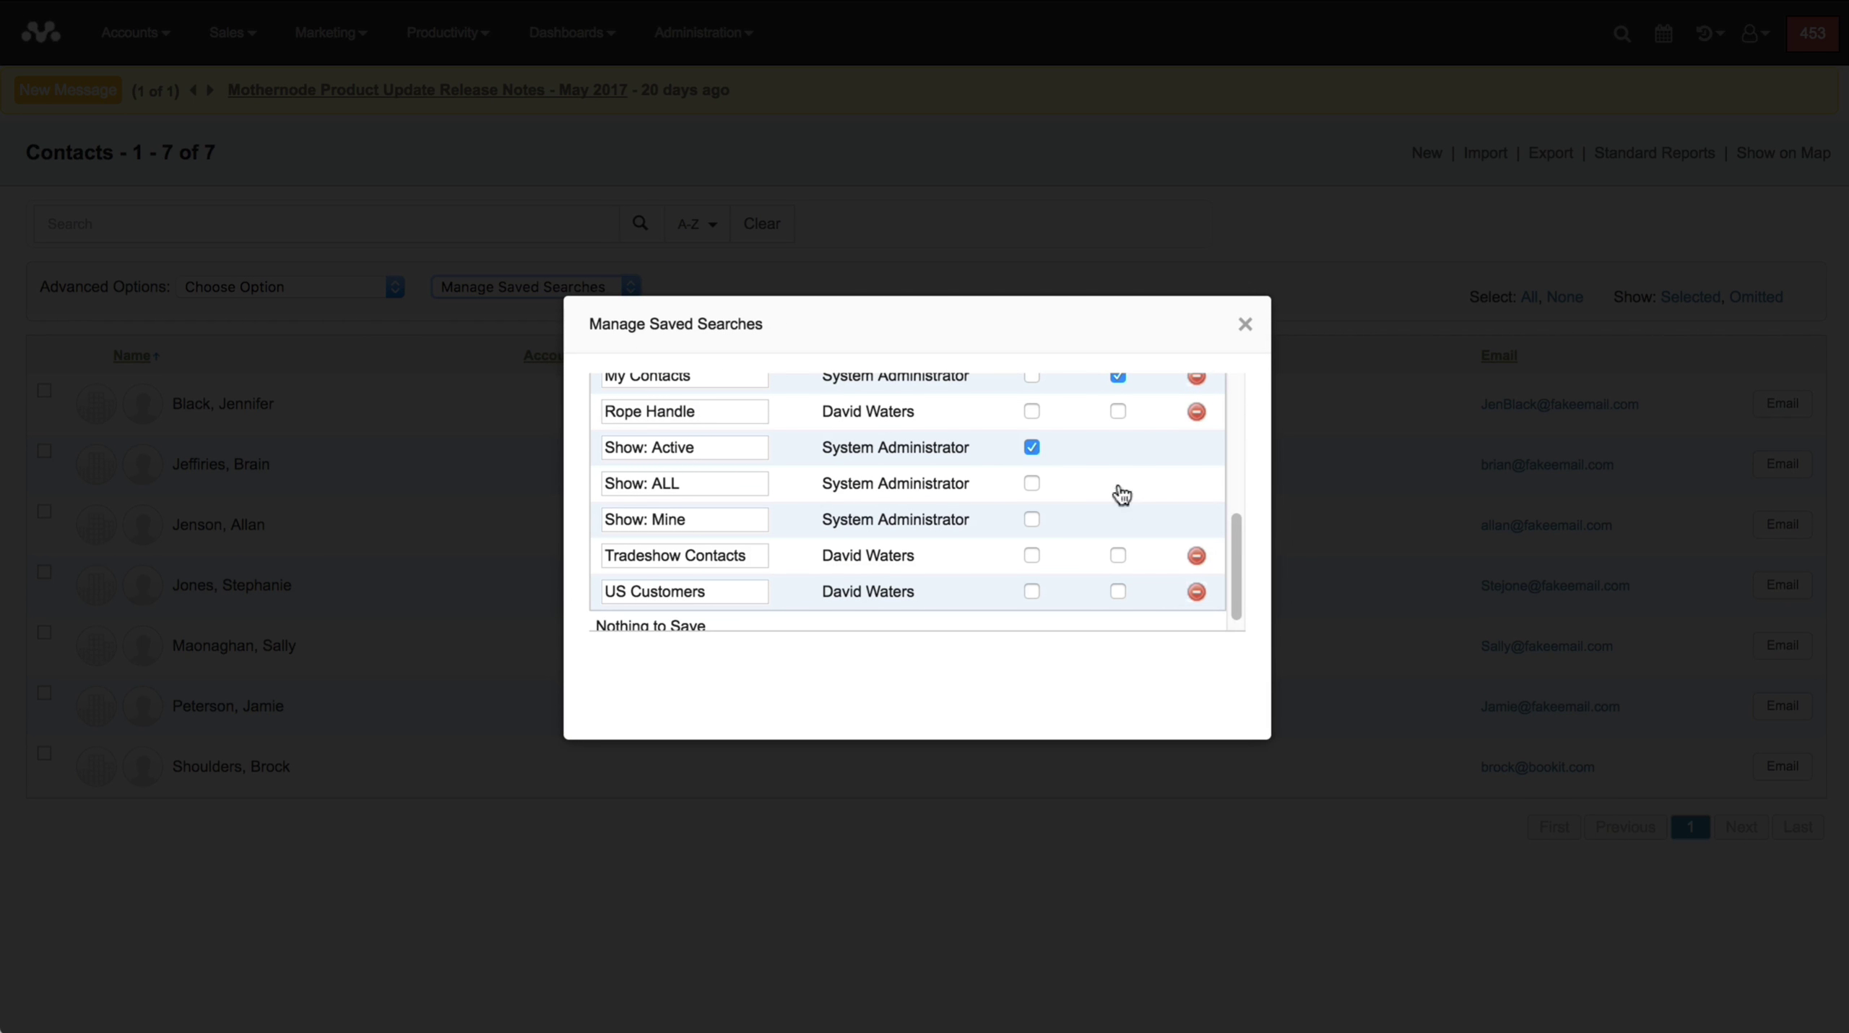
{"action": "left_click_drag", "start_coordinate": [1235, 538], "coordinate": [1250, 327]}
{"action": "left_click", "coordinate": [1241, 327]}
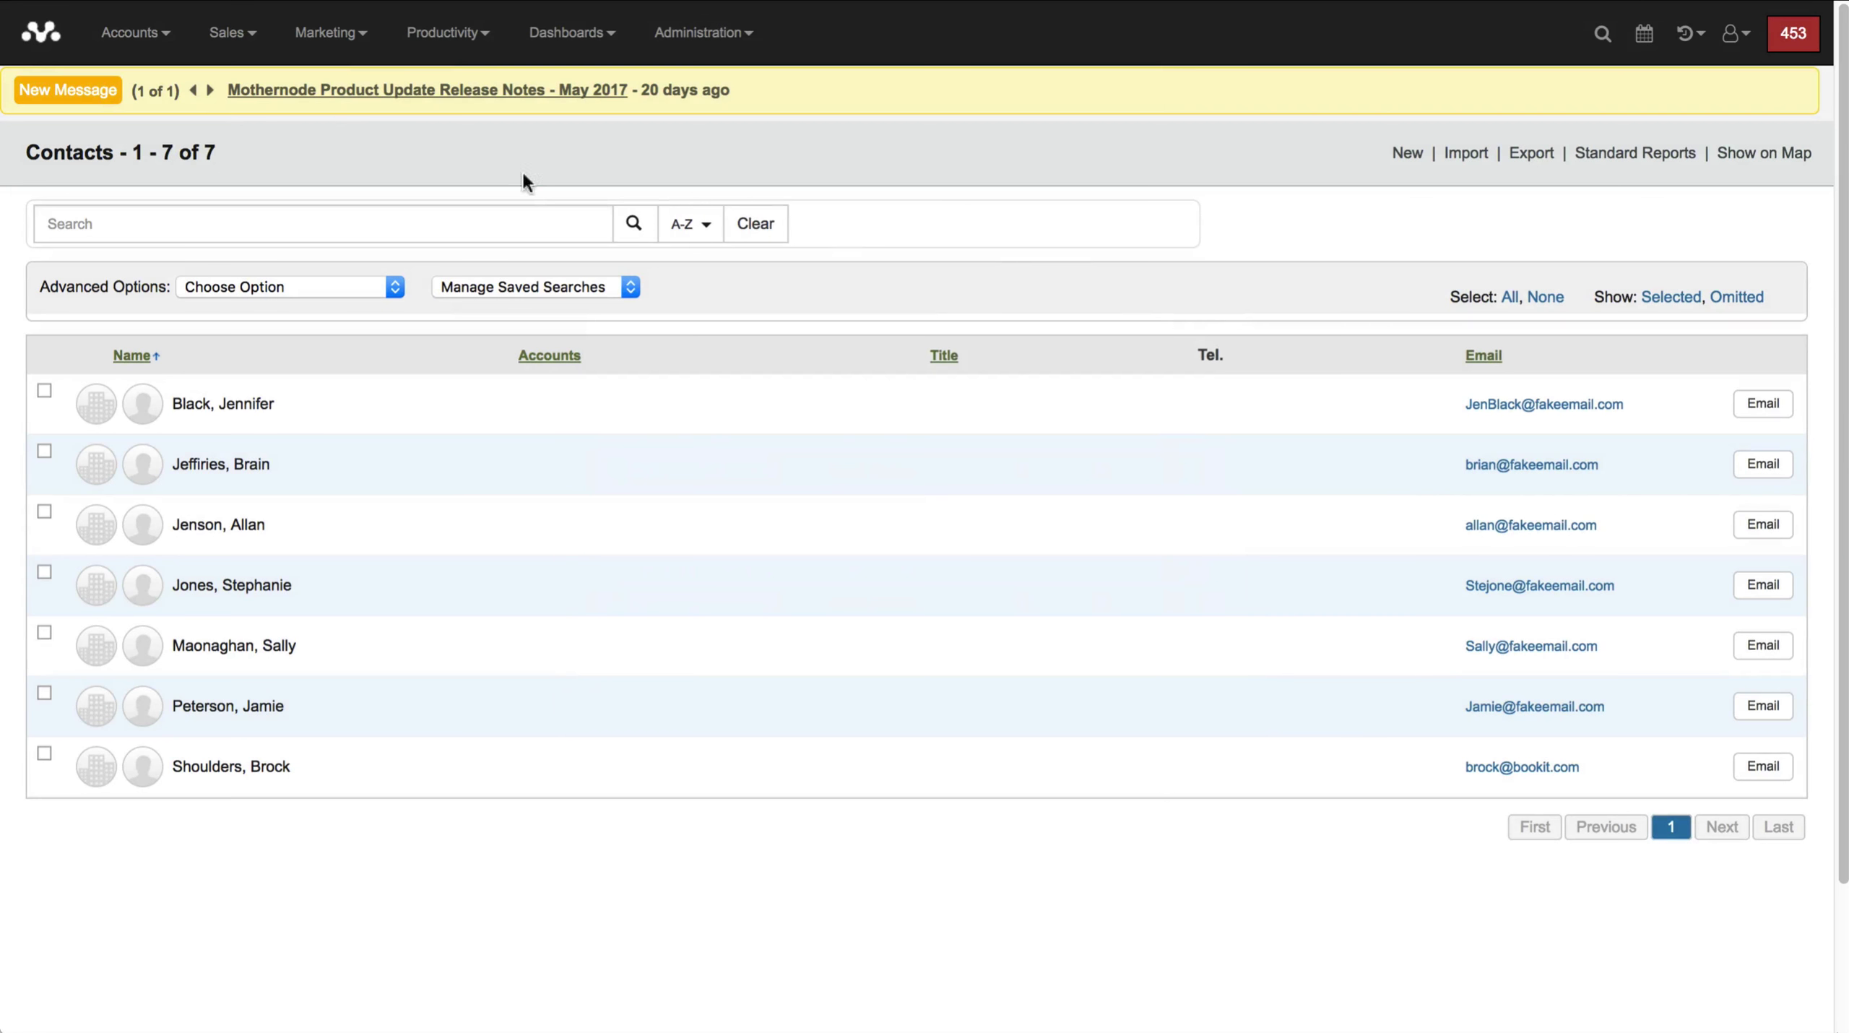
Reopen Contacts from the Accounts menu, listing all 221 active contacts without the grape filter.
{"action": "left_click", "coordinate": [124, 41]}
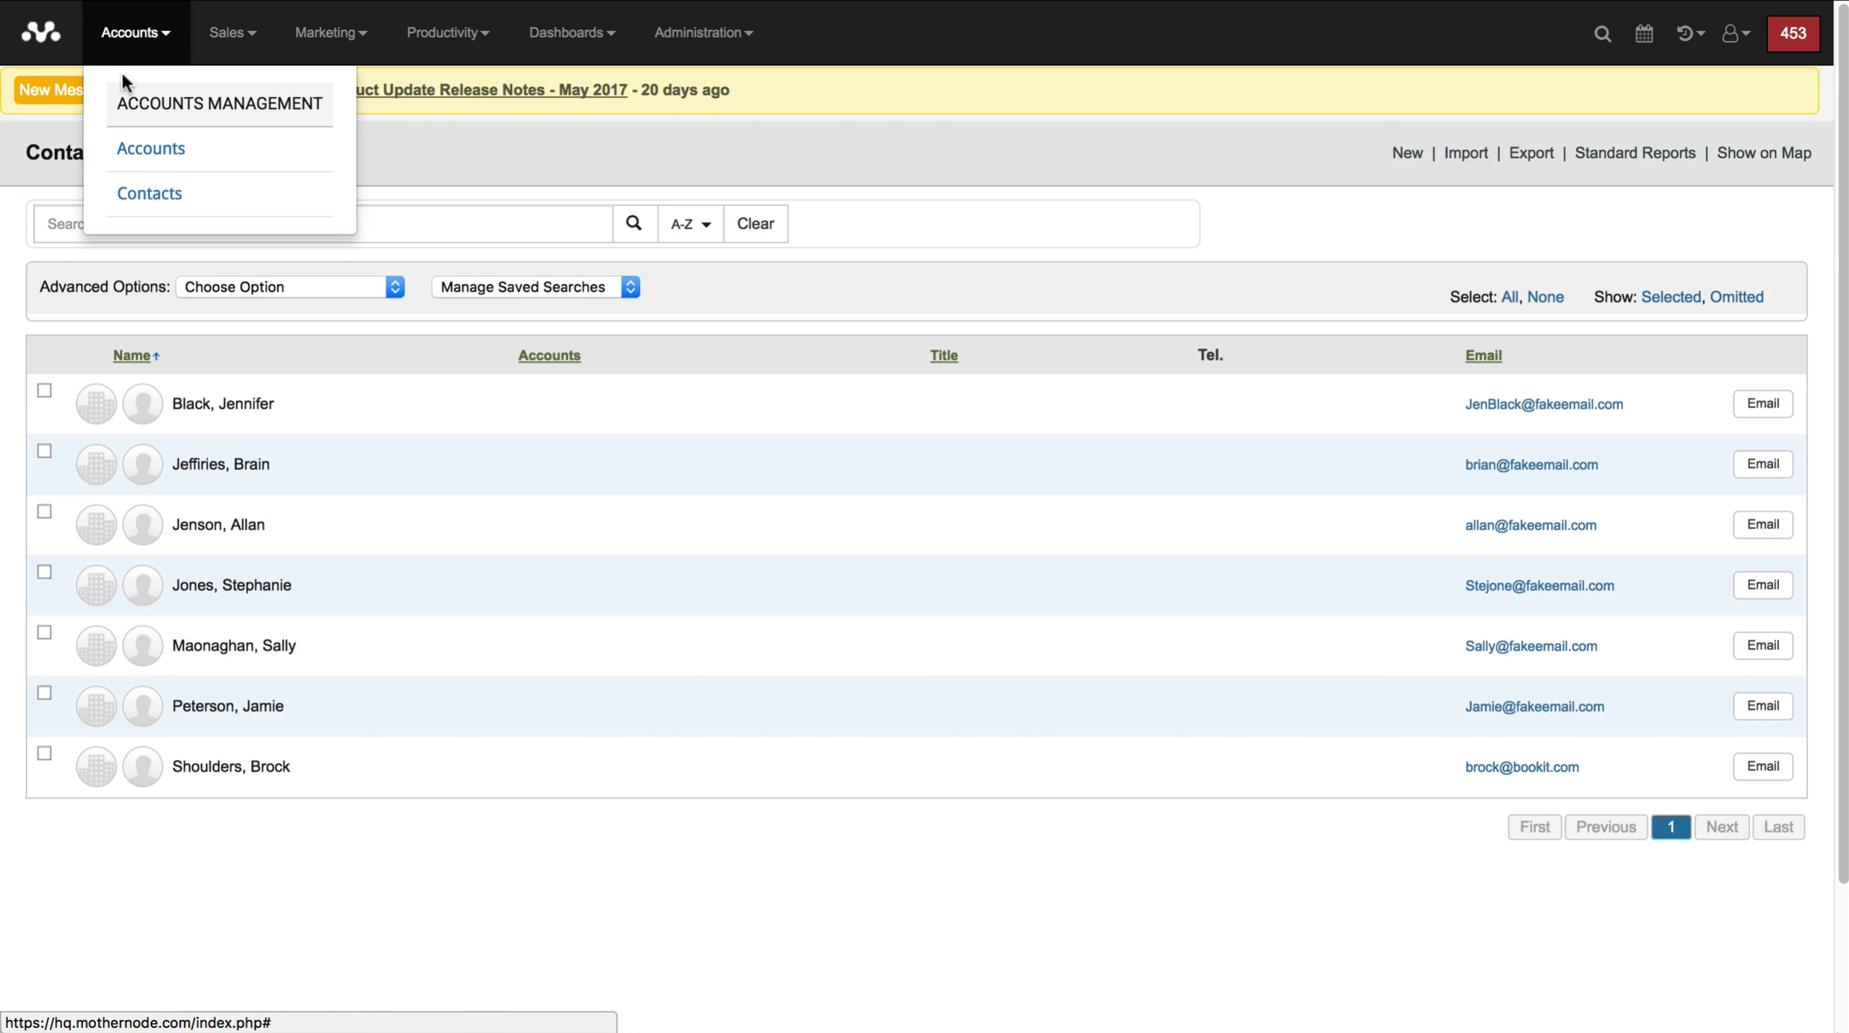
{"action": "left_click", "coordinate": [124, 148]}
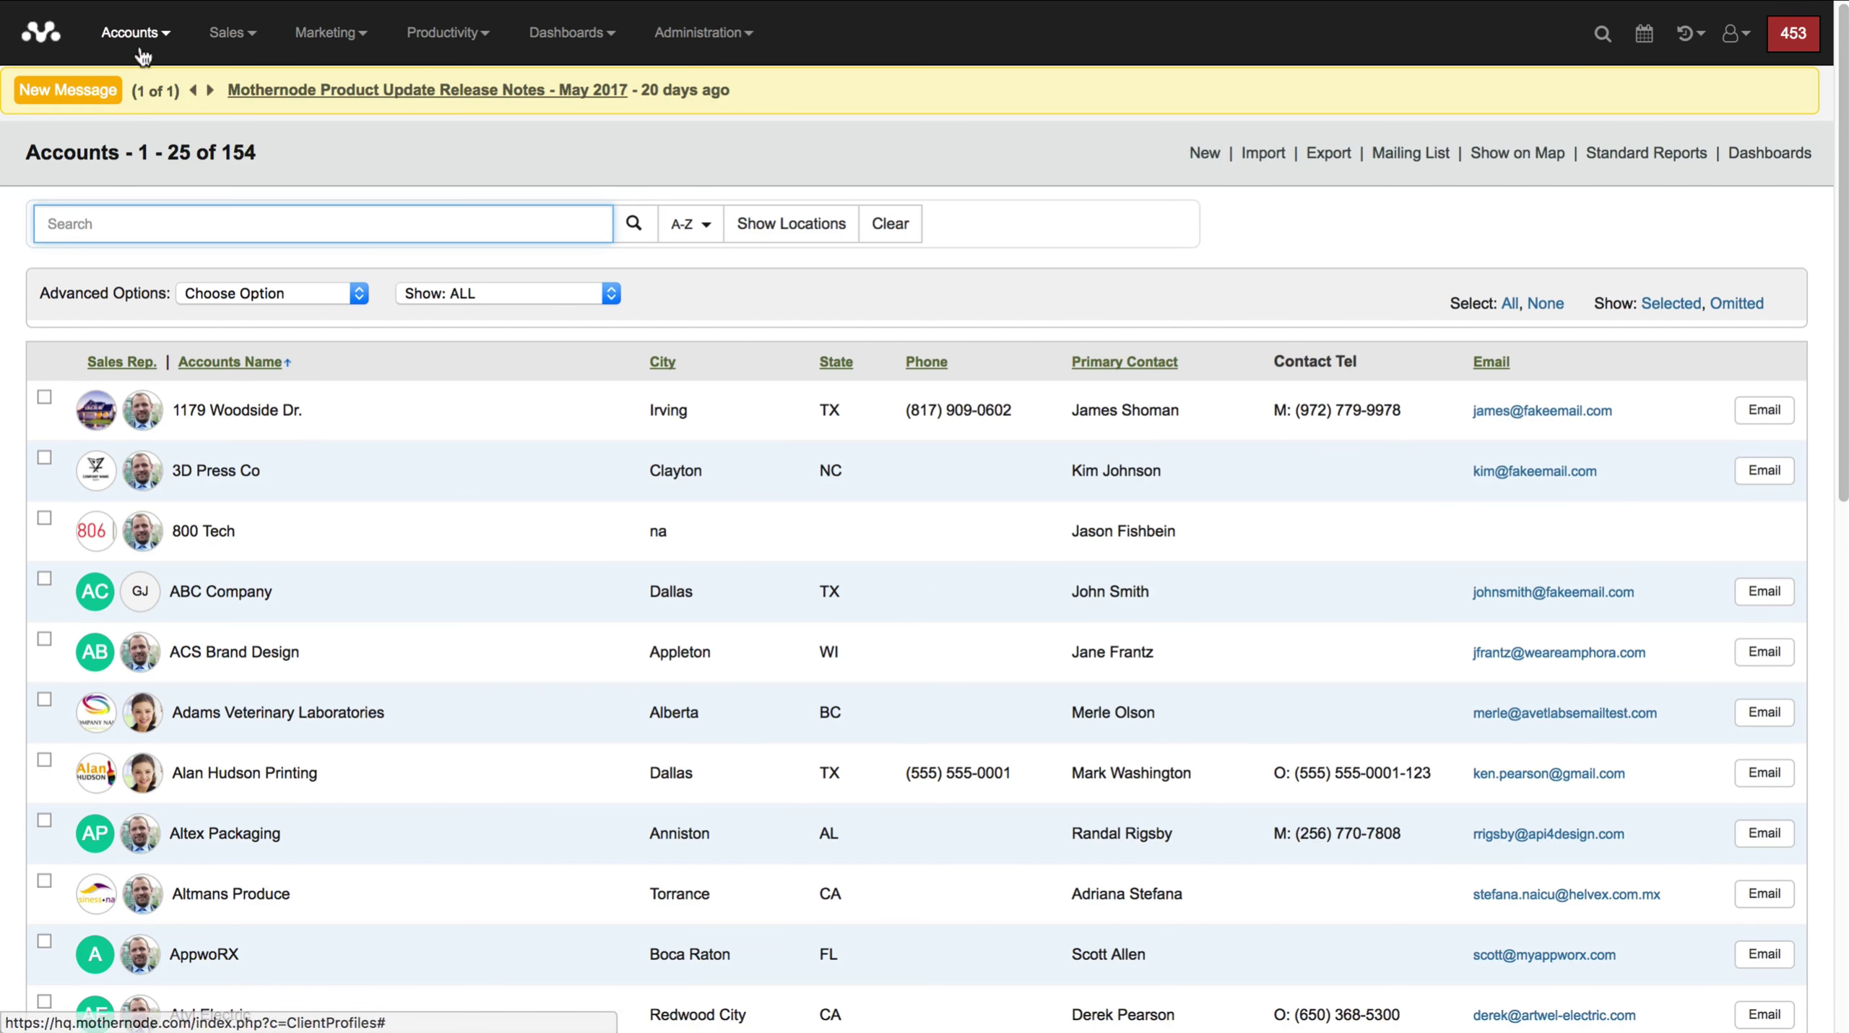
{"action": "left_click", "coordinate": [135, 34]}
{"action": "left_click", "coordinate": [135, 187]}
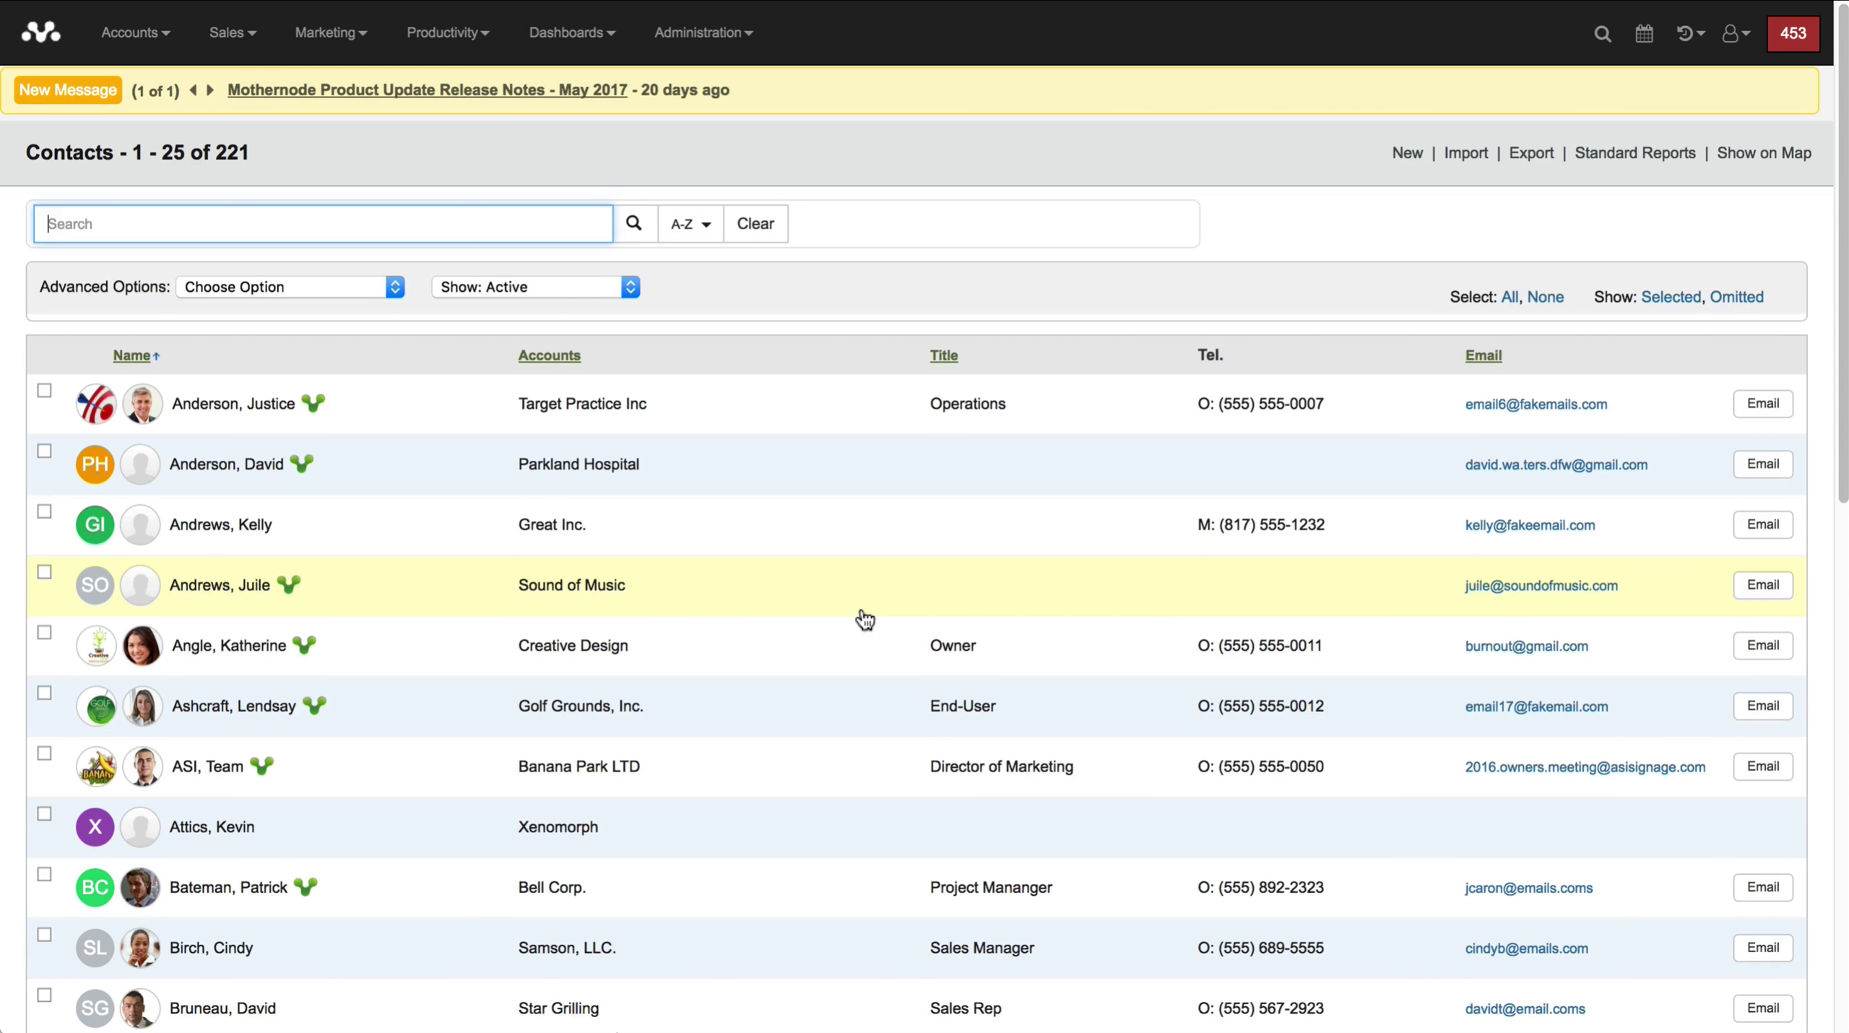
{"action": "left_click", "coordinate": [567, 289]}
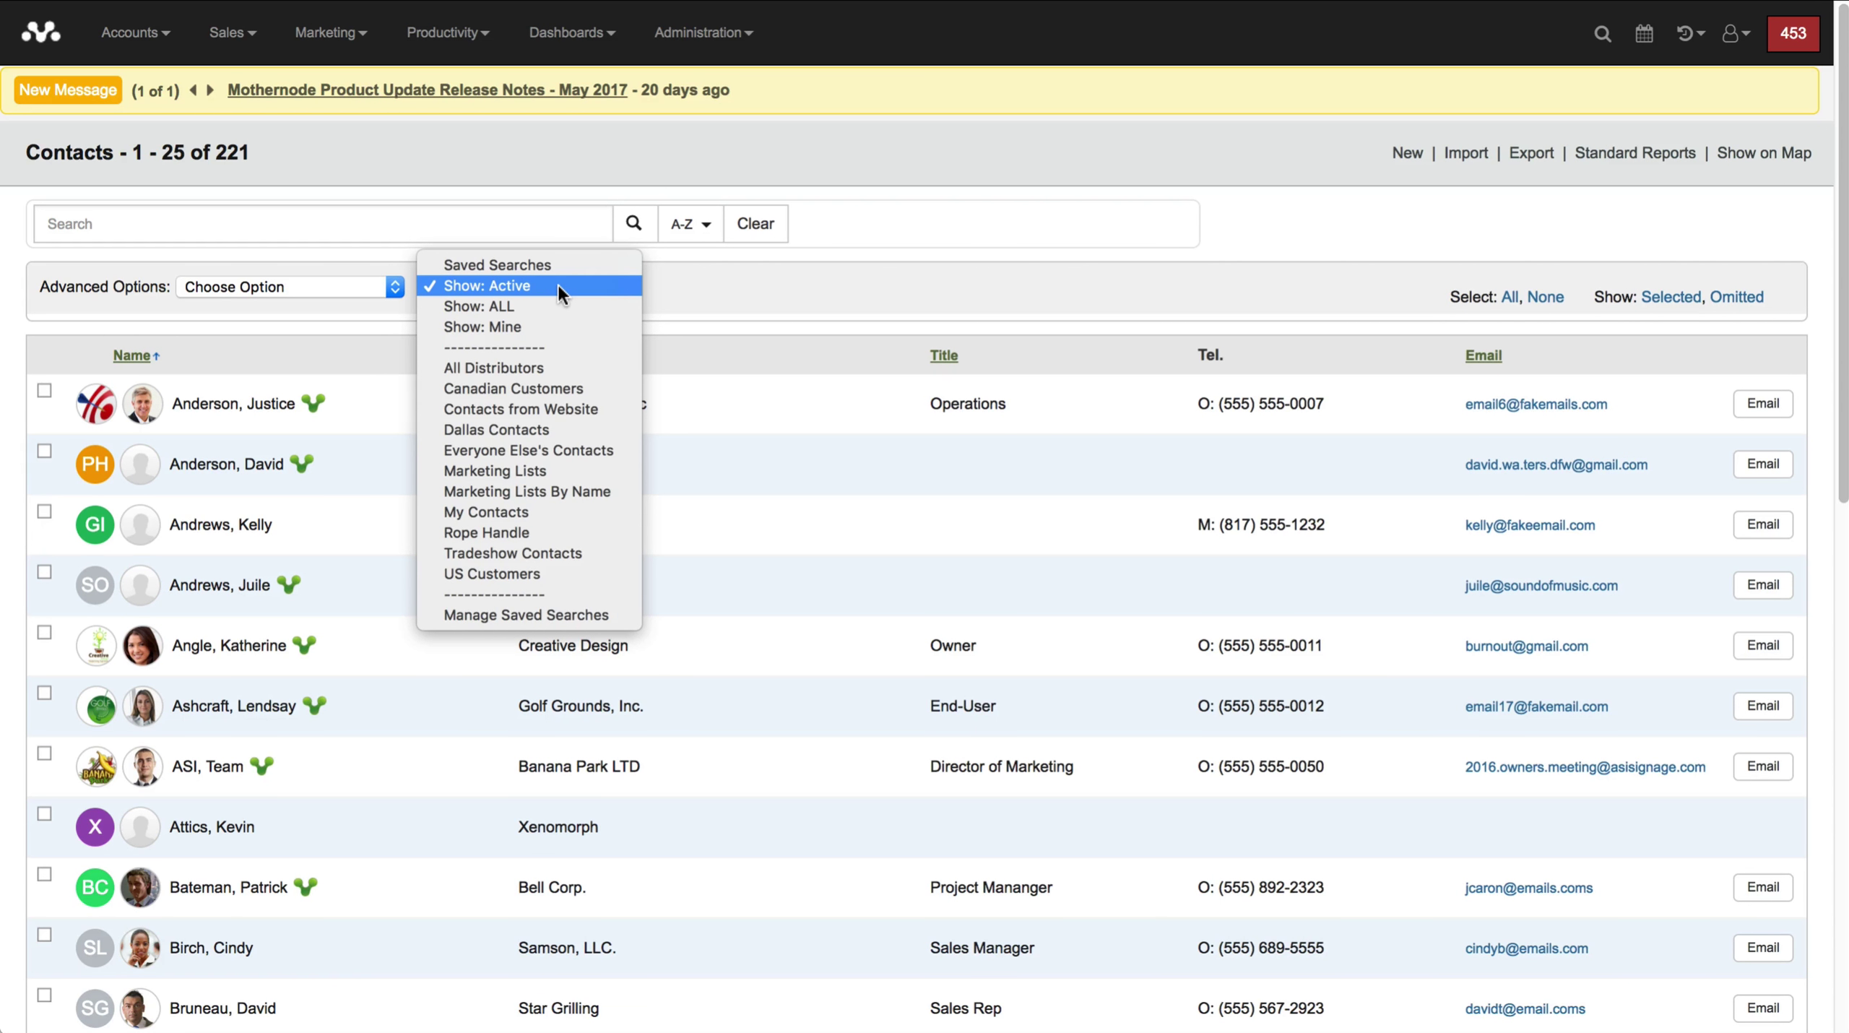
{"action": "left_click", "coordinate": [833, 322]}
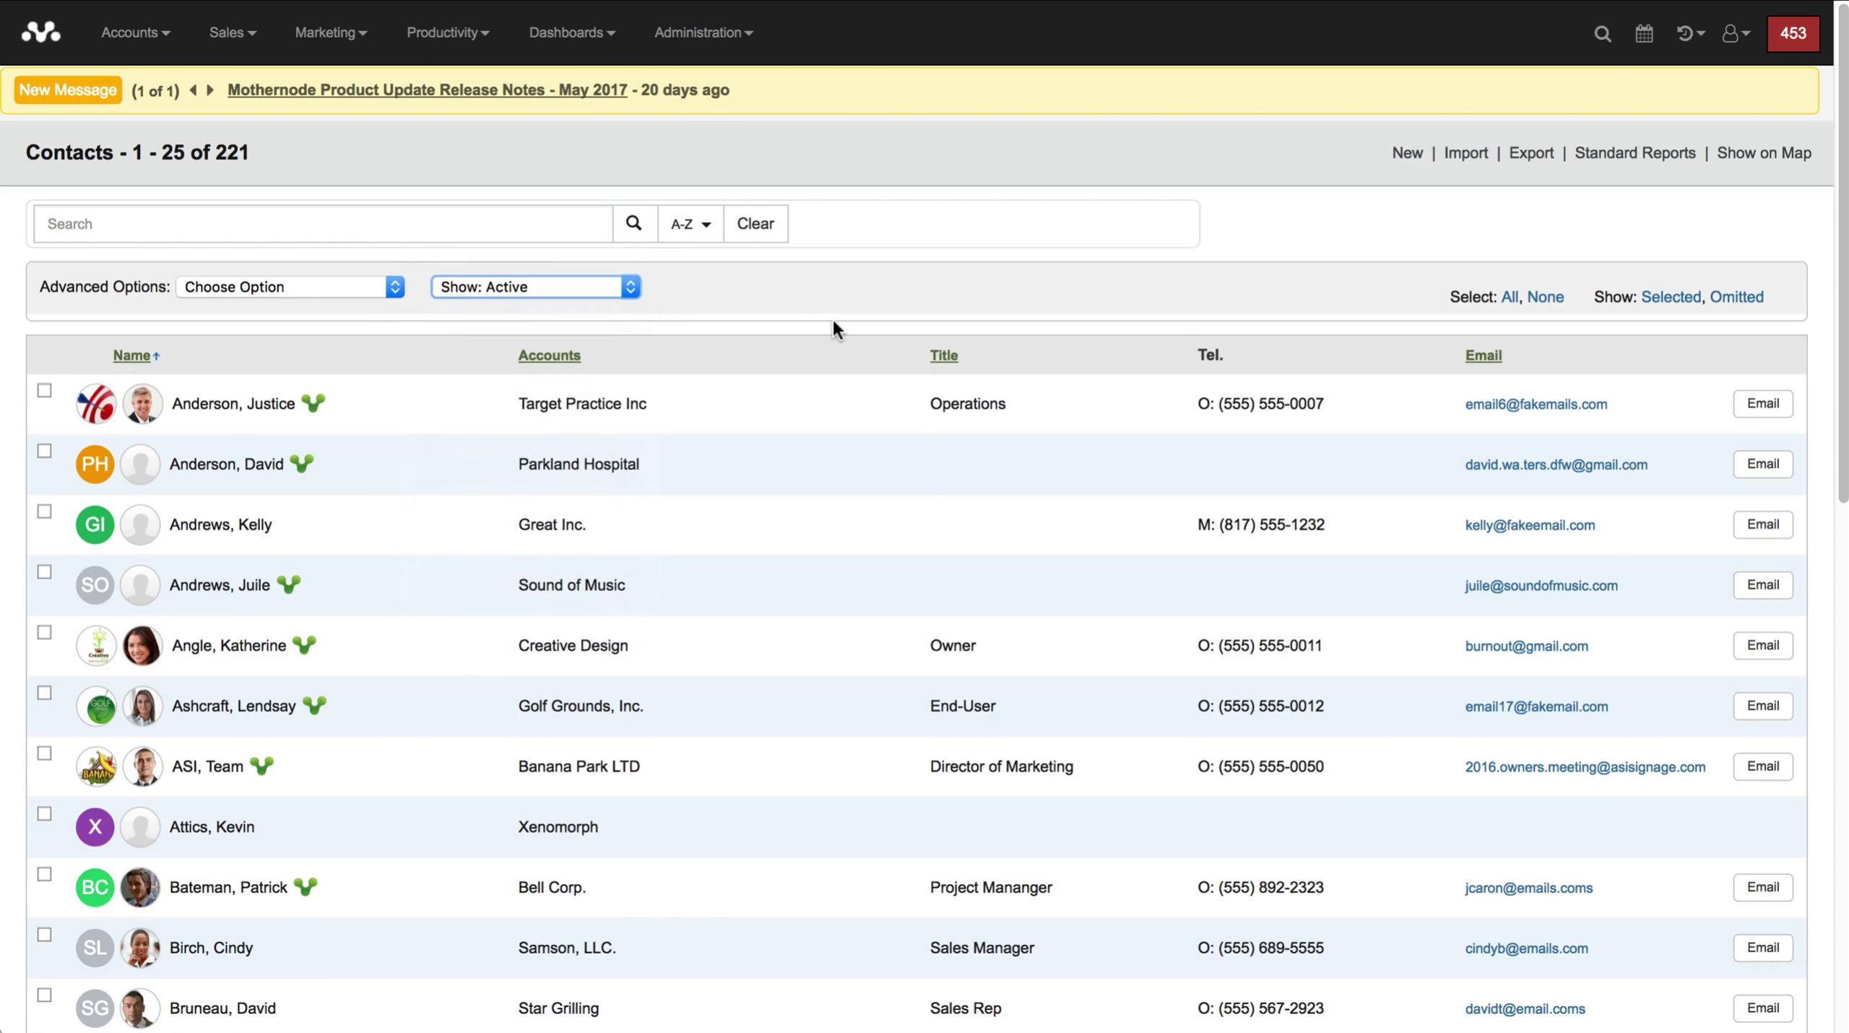